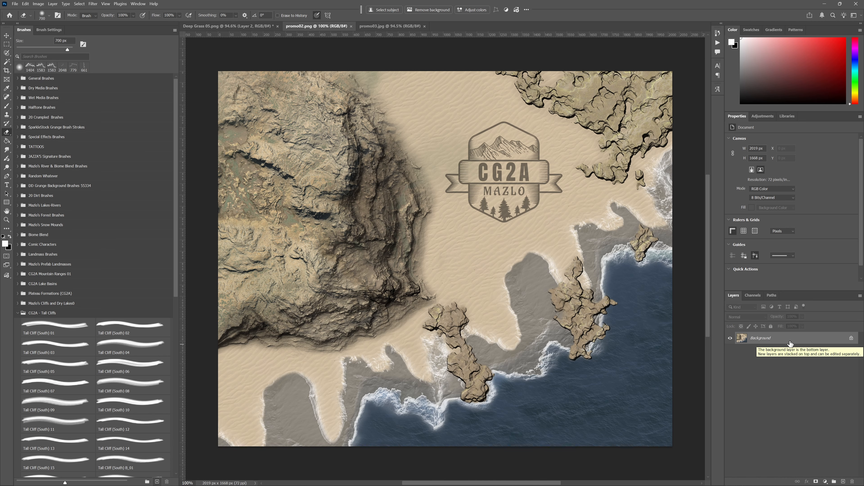
- Inspect the cliff artwork in promo03.jpg up close and close both promo images
{"action": "left_click", "coordinate": [399, 29]}
{"action": "scroll", "coordinate": [412, 185], "scroll_direction": "left", "scroll_amount": 3}
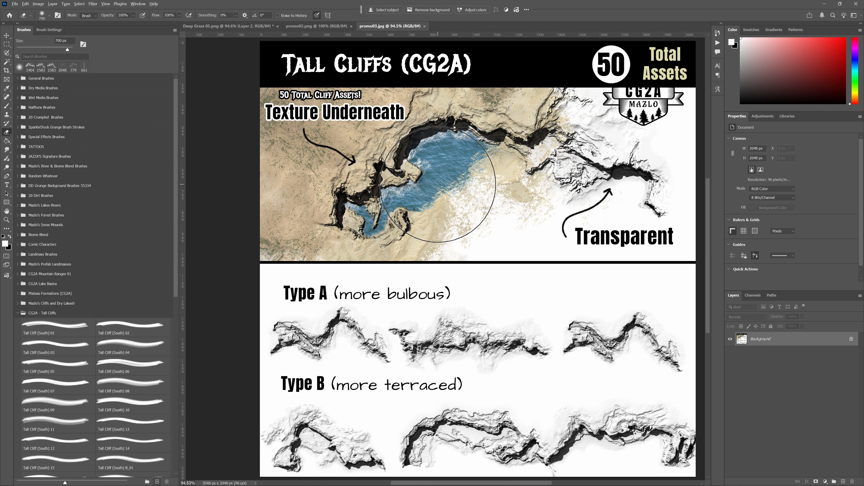
{"action": "scroll", "coordinate": [438, 189], "scroll_direction": "up", "scroll_amount": 3}
{"action": "left_click_drag", "start_coordinate": [504, 177], "coordinate": [516, 253]}
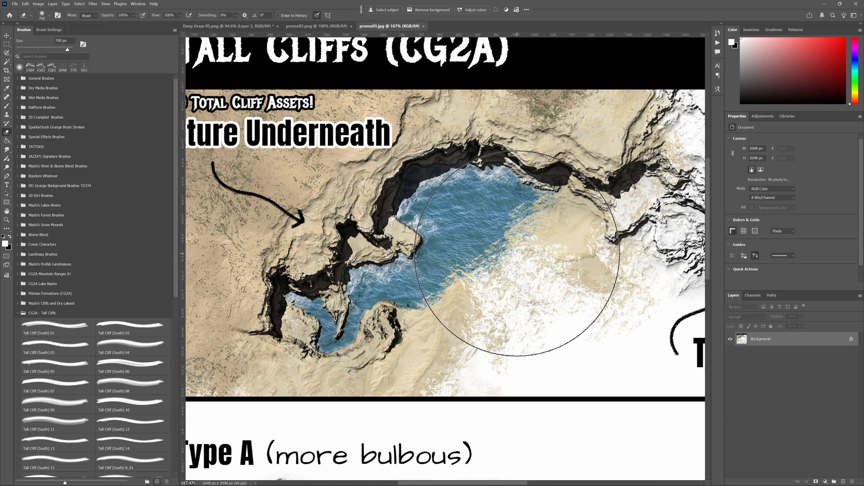
{"action": "key", "text": "ctrl+0"}
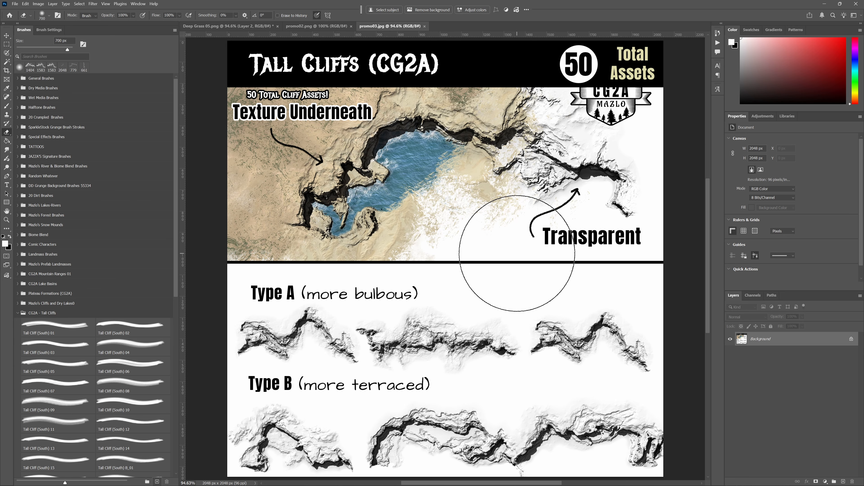
{"action": "key", "text": "ctrl+w"}
{"action": "key", "text": "ctrl+w"}
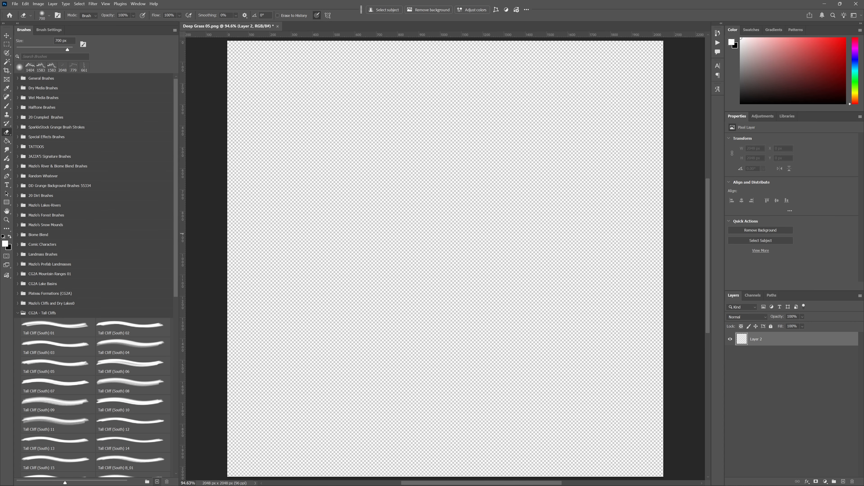
- Place the Sand Flats 06 and Arid 10 textures as full-canvas layers in the Deep Grass 05 document
{"action": "left_click_drag", "start_coordinate": [0, 238], "coordinate": [427, 241]}
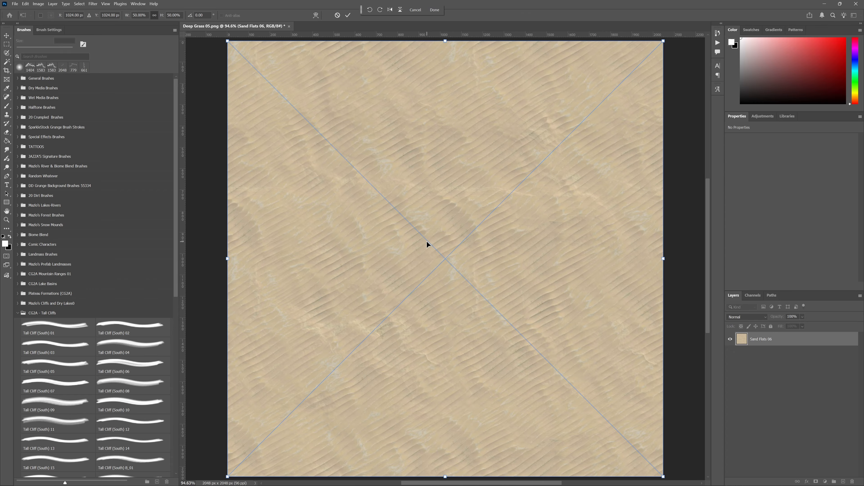
{"action": "key", "text": "Return"}
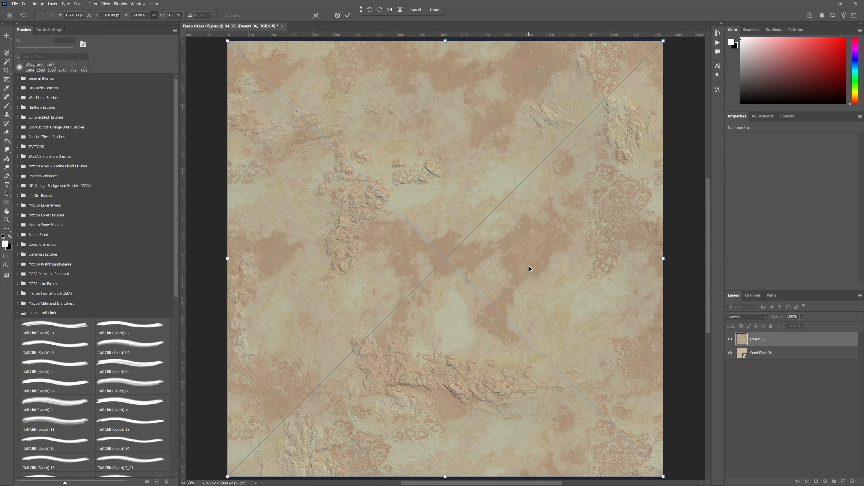
{"action": "key", "text": "Return"}
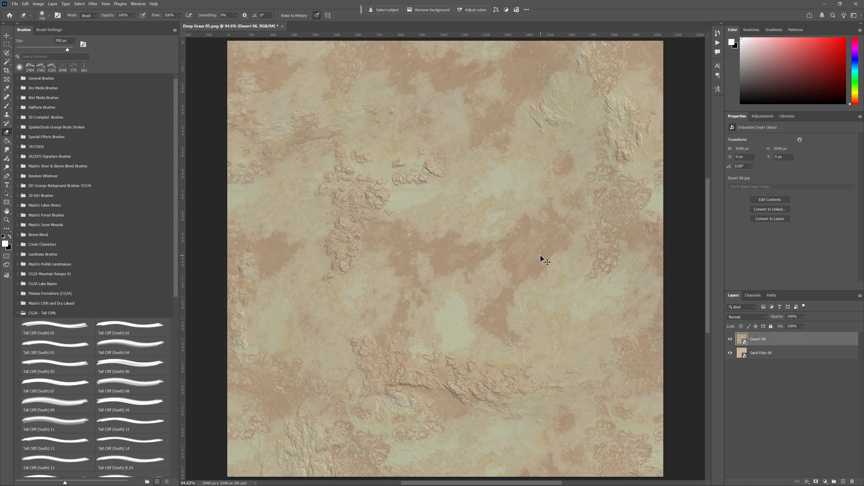
{"action": "key", "text": "ctrl+z"}
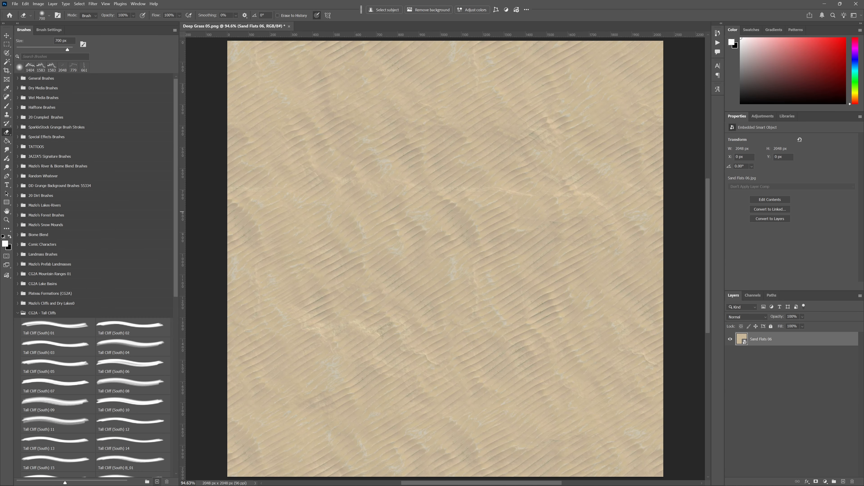
{"action": "left_click_drag", "start_coordinate": [232, 220], "coordinate": [431, 262]}
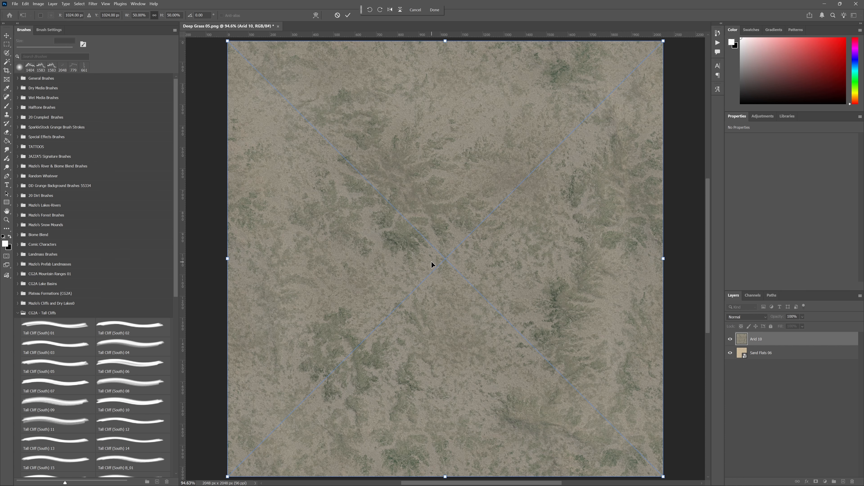
{"action": "key", "text": "Return"}
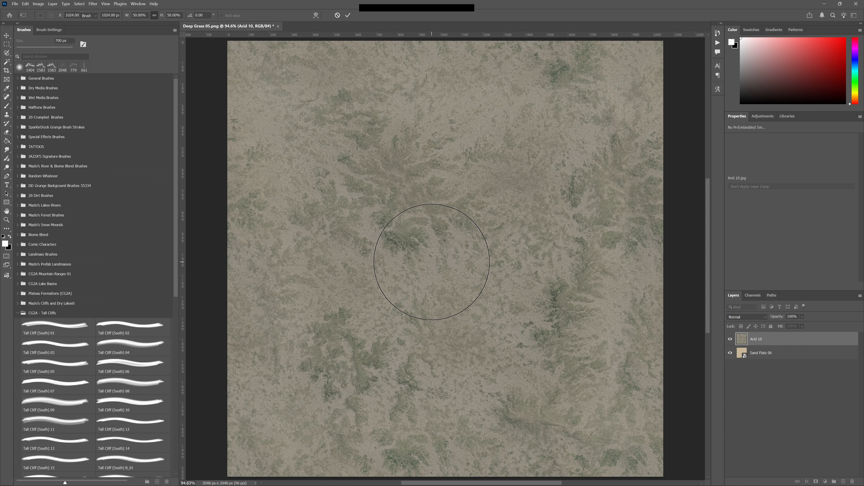
- Hide the Arid 10 and Sand Flats 06 layers and add three empty layers above them
{"action": "left_click_drag", "start_coordinate": [730, 339], "coordinate": [729, 353]}
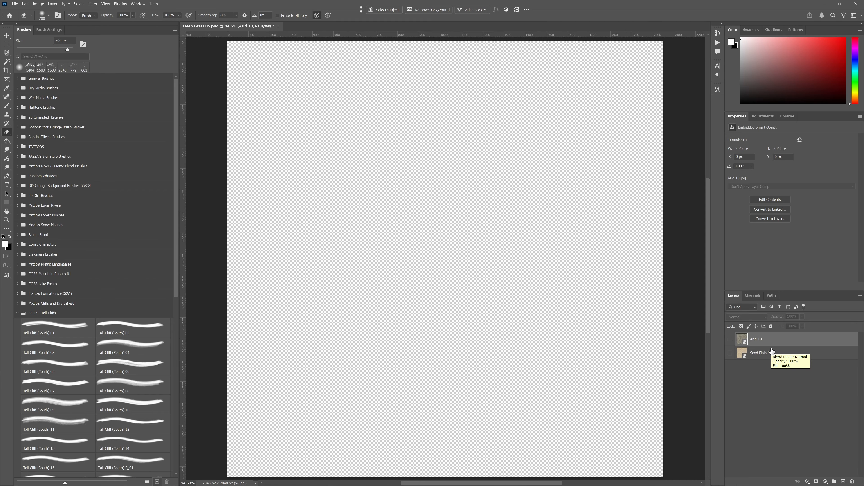
{"action": "left_click", "coordinate": [844, 480]}
{"action": "left_click", "coordinate": [844, 480]}
{"action": "left_click", "coordinate": [844, 480]}
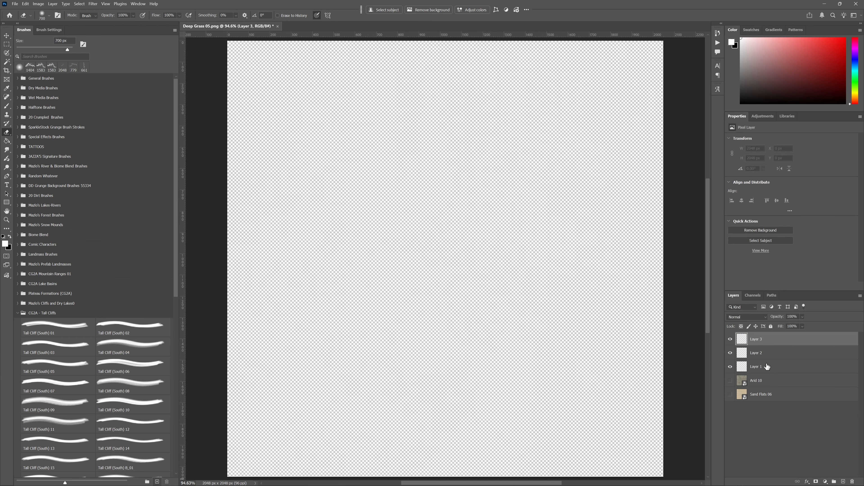
- Move Layer 1 below the two texture layers and fill it with a muted slate blue
{"action": "left_click_drag", "start_coordinate": [767, 366], "coordinate": [770, 397]}
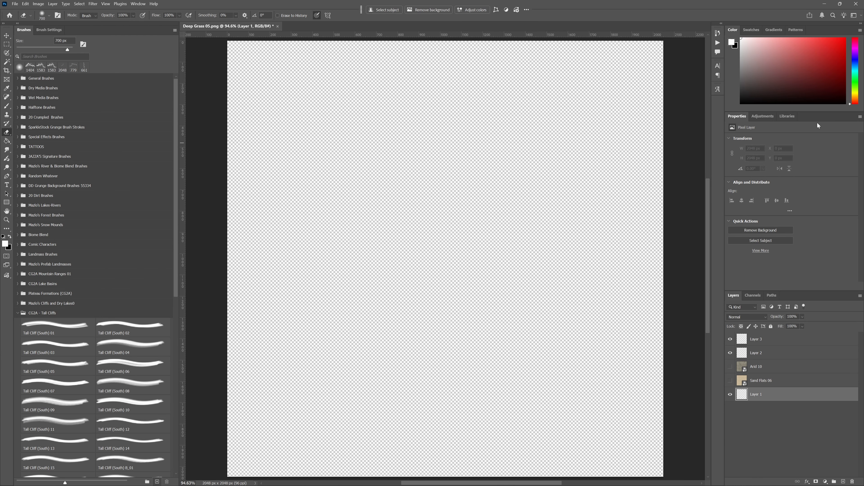
{"action": "left_click", "coordinate": [857, 66]}
{"action": "left_click_drag", "start_coordinate": [830, 72], "coordinate": [765, 79]}
{"action": "key", "text": "x"}
{"action": "key", "text": "ctrl+BackSpace"}
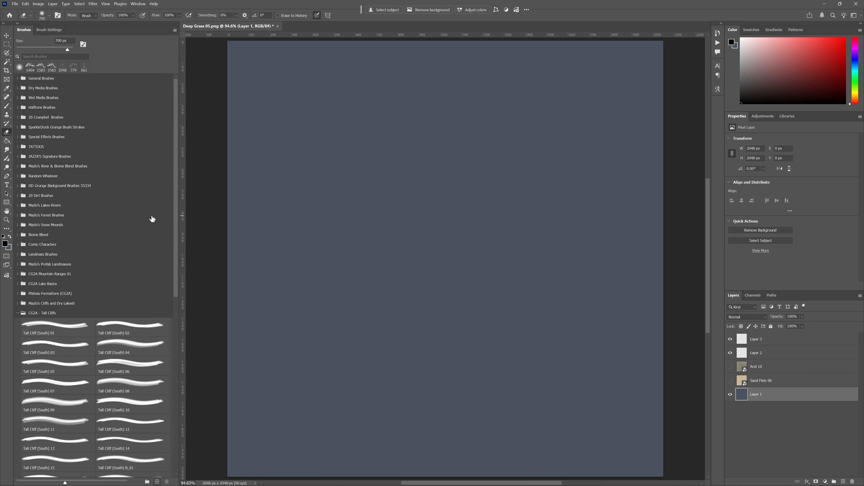
{"action": "double_click", "coordinate": [780, 394]}
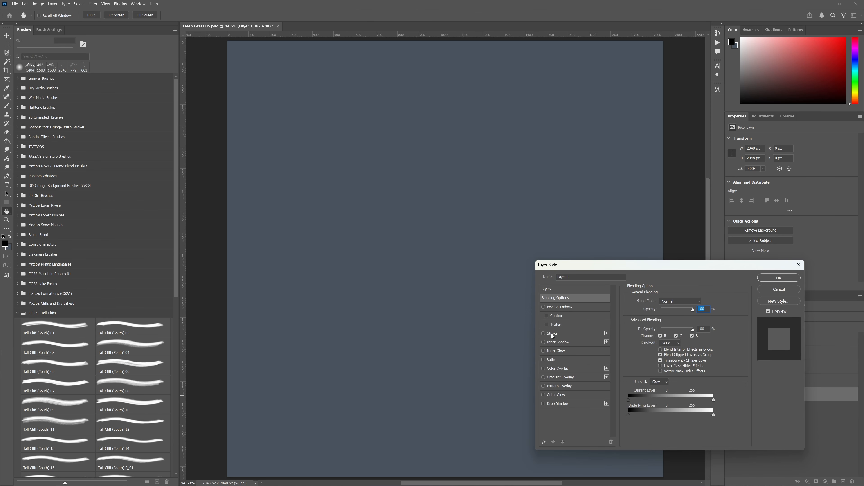
{"action": "left_click", "coordinate": [543, 368]}
{"action": "left_click", "coordinate": [571, 367]}
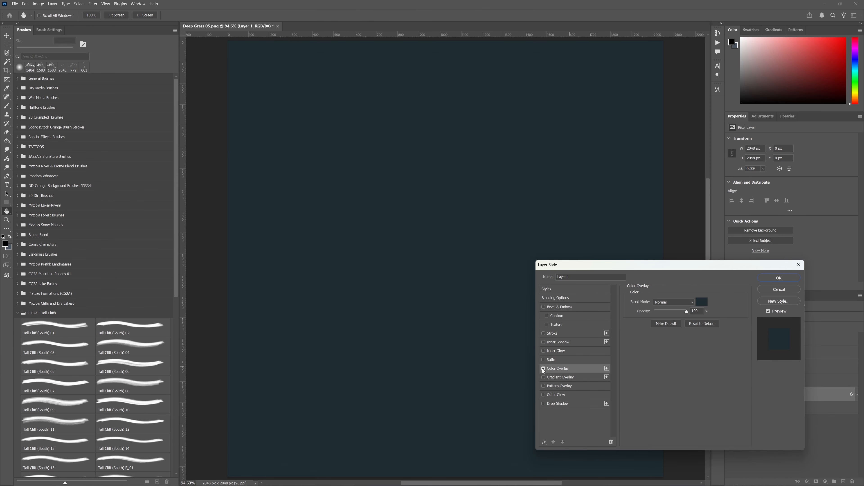
{"action": "left_click", "coordinate": [543, 369]}
{"action": "left_click", "coordinate": [543, 368]}
{"action": "left_click", "coordinate": [701, 302]}
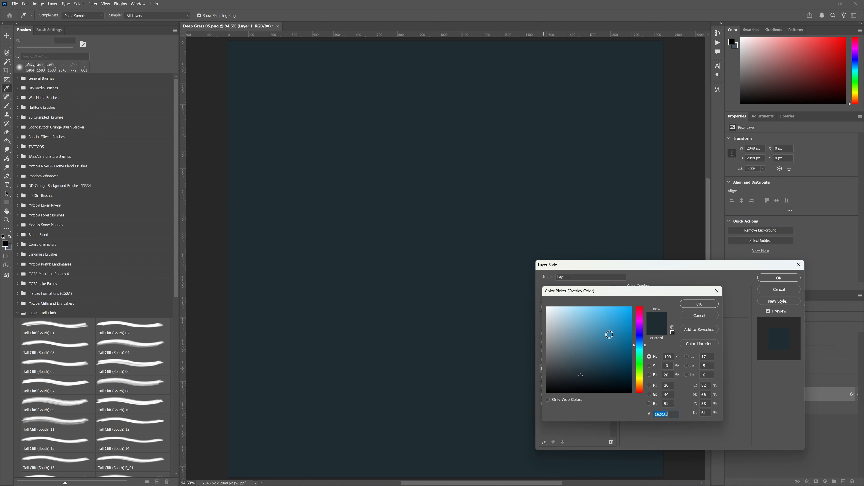
{"action": "left_click_drag", "start_coordinate": [610, 334], "coordinate": [573, 374]}
{"action": "left_click", "coordinate": [697, 304]}
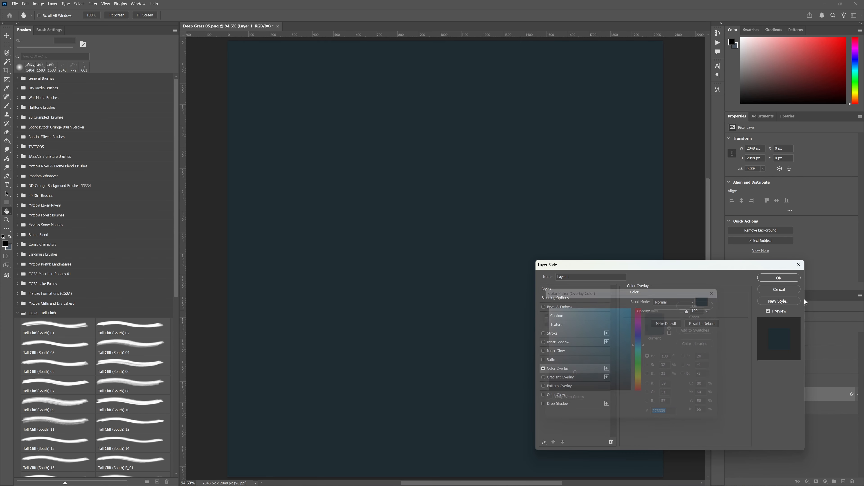
{"action": "left_click", "coordinate": [775, 289]}
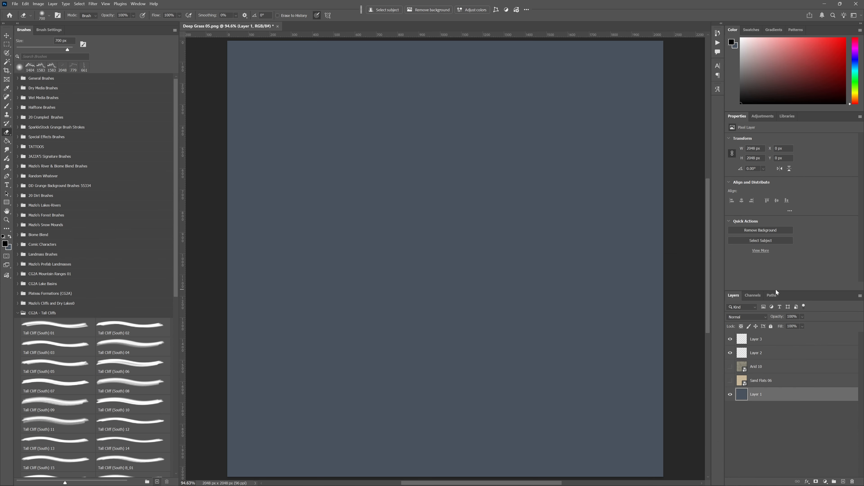
- Make Layer 2 the active layer and show the Sand Flats 06 texture beneath it
{"action": "left_click", "coordinate": [781, 384]}
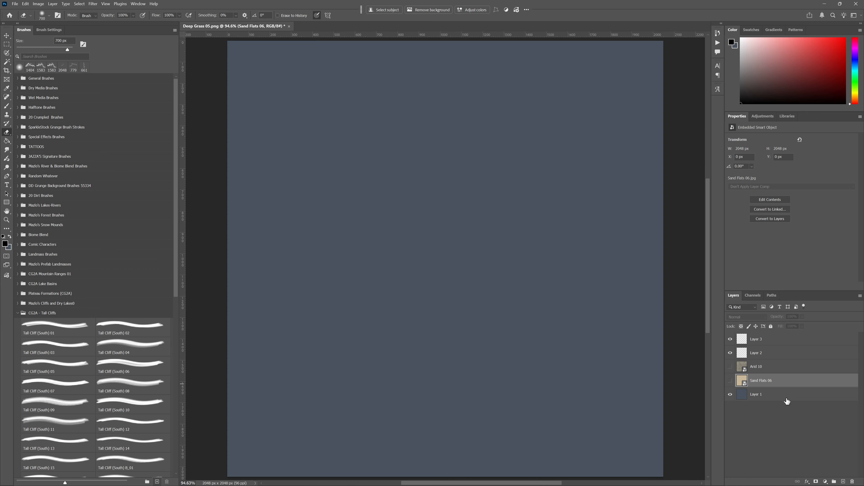
{"action": "left_click", "coordinate": [787, 398]}
{"action": "left_click", "coordinate": [795, 384]}
{"action": "left_click", "coordinate": [804, 356]}
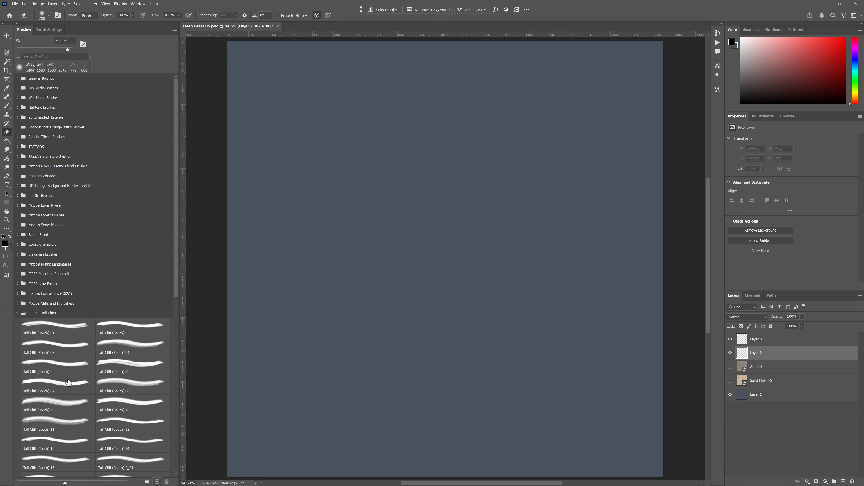
{"action": "left_click", "coordinate": [53, 370]}
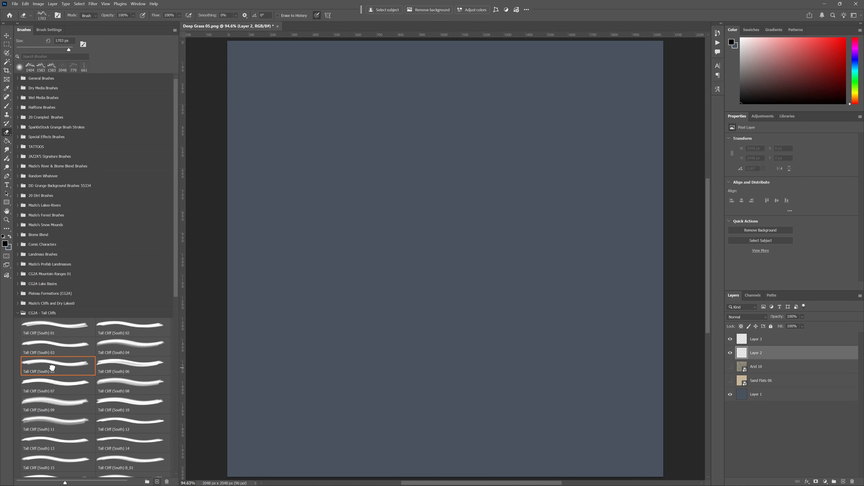
{"action": "left_click", "coordinate": [731, 381]}
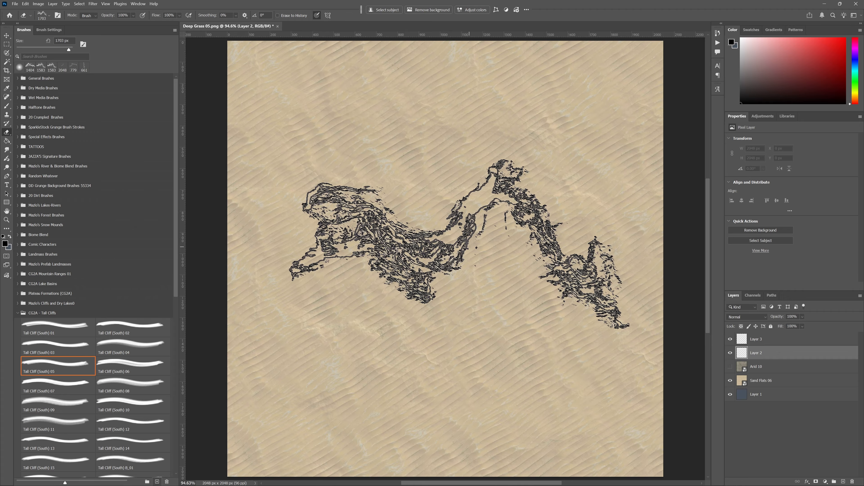
- Set up the Brush tool with the Tall Cliff (South) 05 preset and reset the colours to default black and white
{"action": "key", "text": "b"}
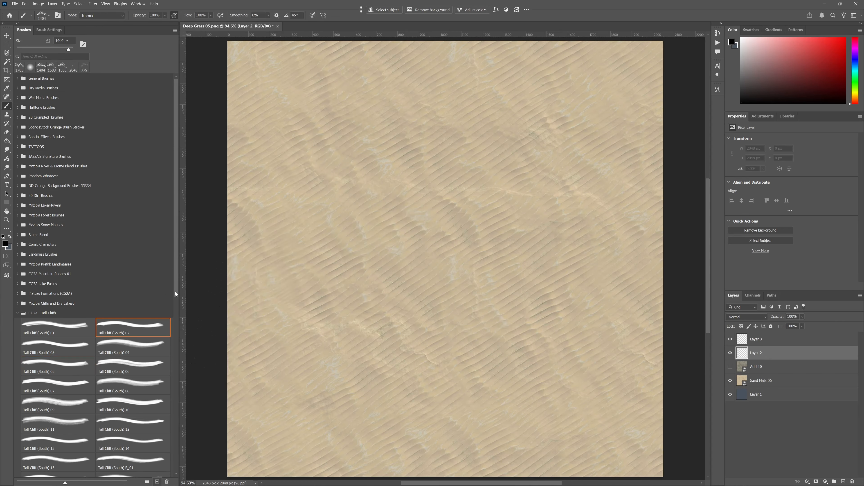
{"action": "left_click", "coordinate": [55, 367]}
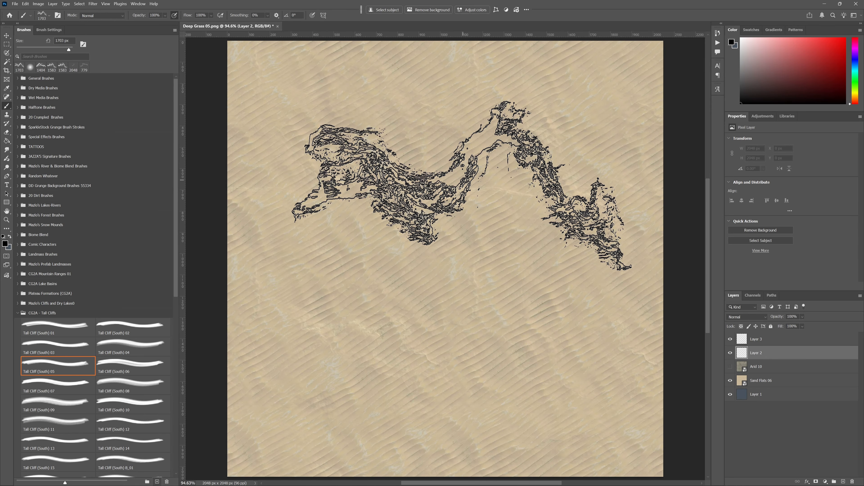
{"action": "key", "text": "x"}
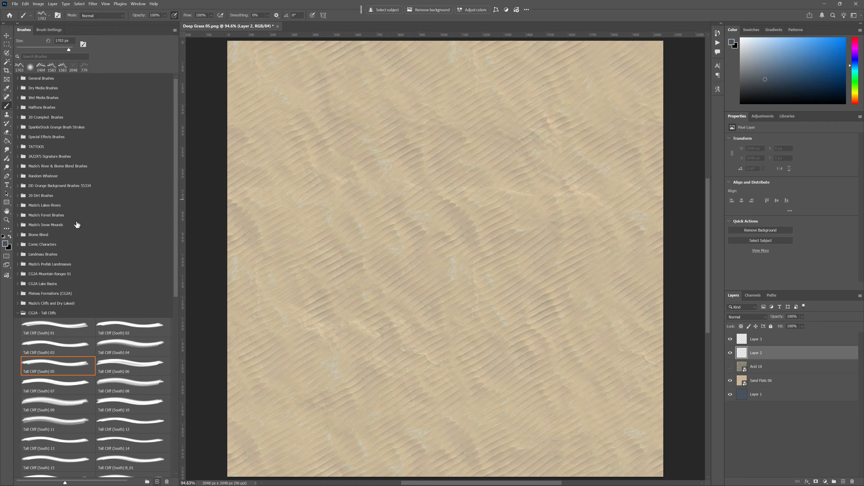
{"action": "left_click", "coordinate": [3, 237]}
- Try a black cliff stamp across the upper half of Layer 2 and hide the Sand Flats 06 texture
{"action": "left_click", "coordinate": [441, 195]}
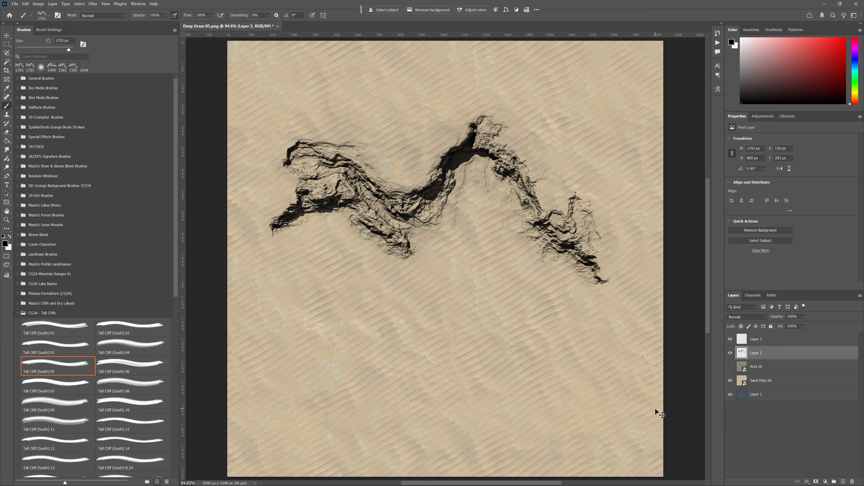
{"action": "left_click", "coordinate": [730, 353]}
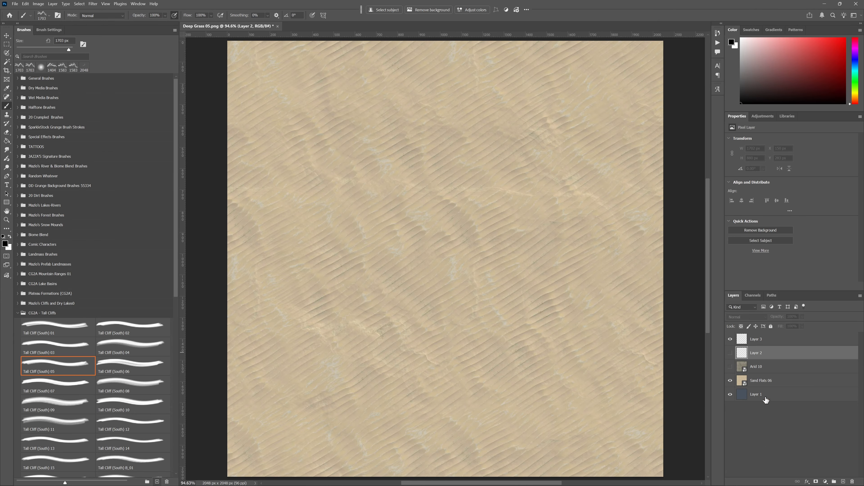
{"action": "left_click", "coordinate": [730, 380]}
{"action": "left_click", "coordinate": [730, 353]}
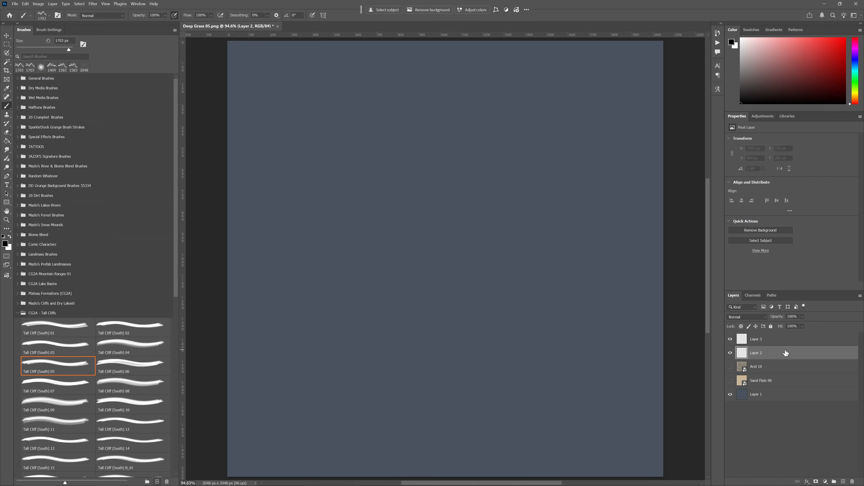
- Stamp the Tall Cliff (South) 05 brush in white at a 30° angle on Layer 1, running off the canvas's left edge
{"action": "left_click", "coordinate": [759, 400]}
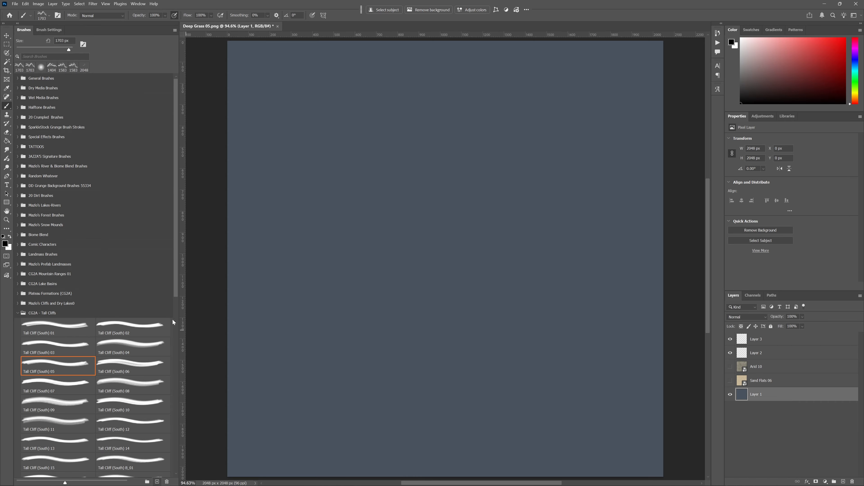
{"action": "key", "text": "x"}
{"action": "key", "text": "shift+Left"}
{"action": "key", "text": "shift+Left"}
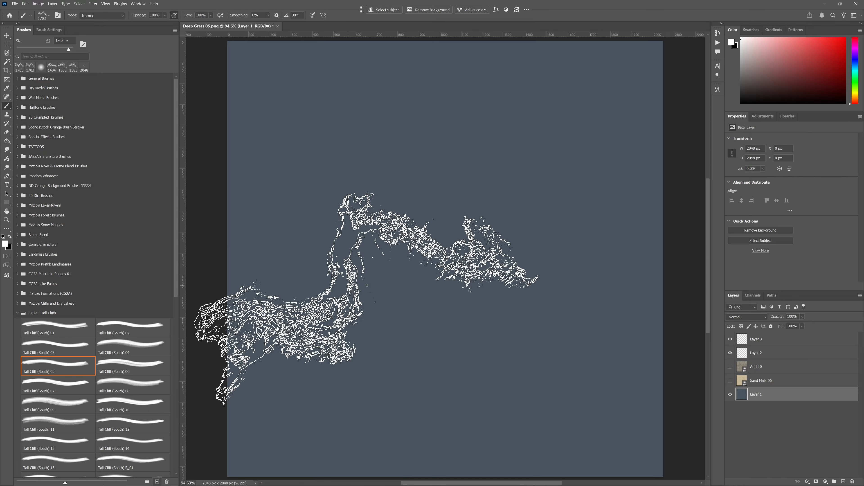
{"action": "left_click", "coordinate": [365, 298]}
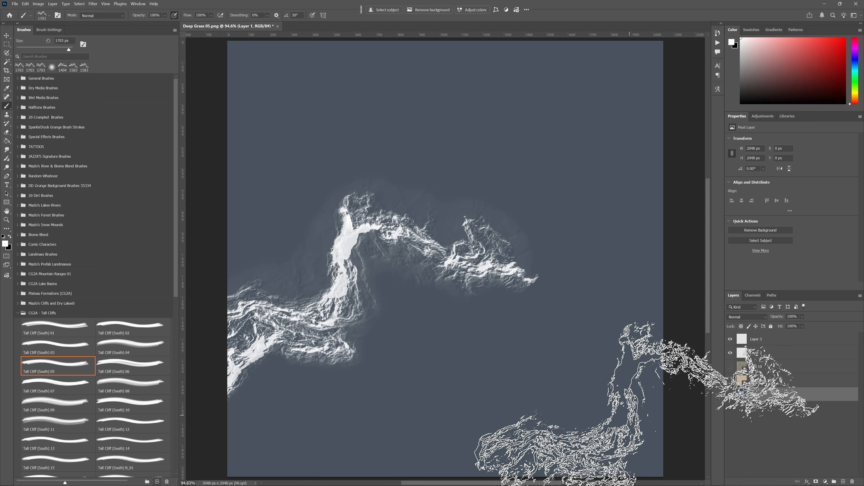
- Try a Tall Cliff (South) 06 stamp at a 15° angle in the canvas's upper-right area and undo both stamps on Layer 1
{"action": "left_click", "coordinate": [133, 365]}
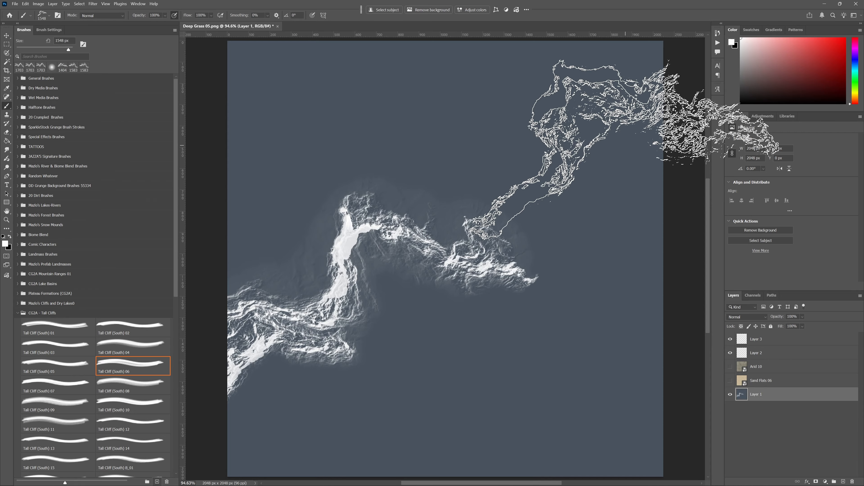
{"action": "key", "text": "shift+Left"}
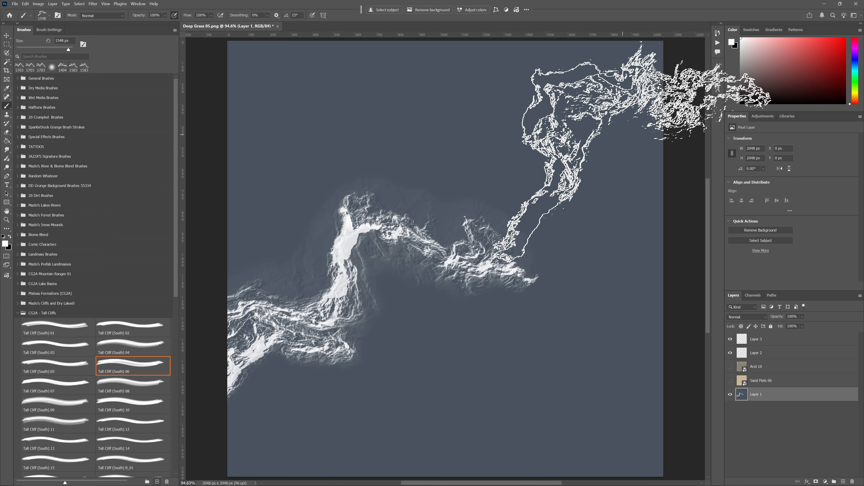
{"action": "mouse_move", "coordinate": [615, 135]}
{"action": "left_mouse_down"}
{"action": "mouse_move", "coordinate": [573, 208]}
{"action": "mouse_move", "coordinate": [580, 178]}
{"action": "left_mouse_up"}
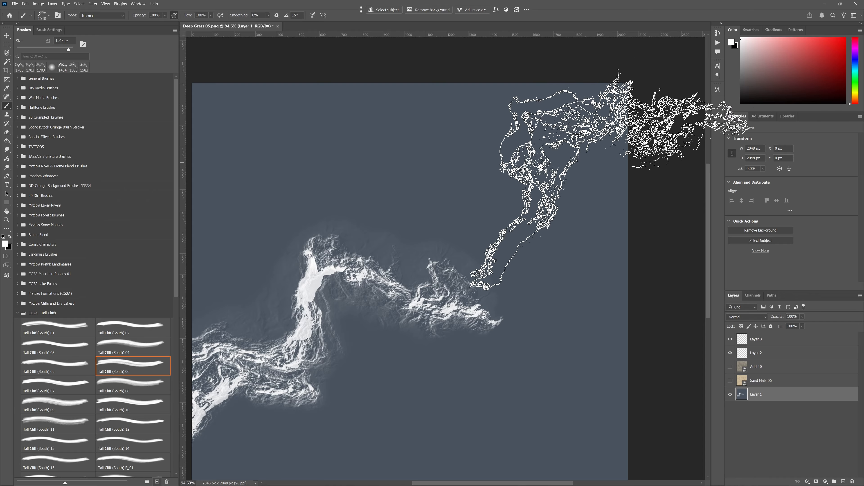
{"action": "left_click", "coordinate": [609, 182]}
{"action": "mouse_move", "coordinate": [483, 401]}
{"action": "left_mouse_down"}
{"action": "mouse_move", "coordinate": [575, 268]}
{"action": "mouse_move", "coordinate": [497, 305]}
{"action": "mouse_move", "coordinate": [541, 294]}
{"action": "left_mouse_up"}
{"action": "key", "text": "ctrl+z"}
{"action": "key", "text": "ctrl+z"}
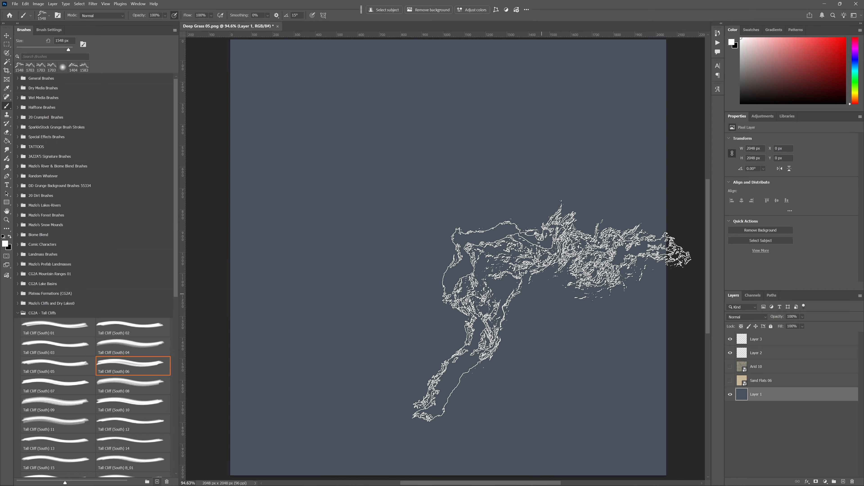
- Try the Tall Cliff (South) 08 brush on Layer 1, reduced to 600 px, at the canvas's left edge
{"action": "left_click", "coordinate": [138, 384]}
{"action": "left_click", "coordinate": [385, 320]}
{"action": "key", "text": "ctrl+z"}
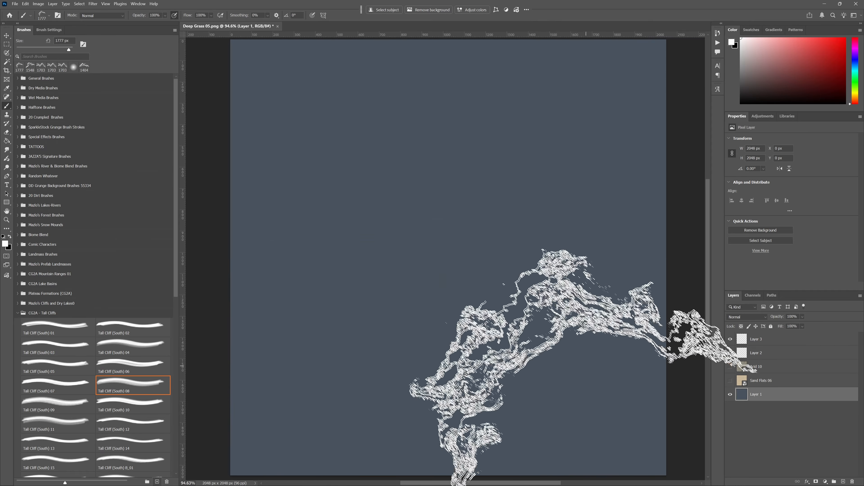
{"action": "key", "text": "bracketleft"}
{"action": "key", "text": "bracketleft"}
{"action": "key", "text": "bracketleft"}
{"action": "key", "text": "bracketleft"}
{"action": "key", "text": "bracketleft"}
{"action": "key", "text": "bracketleft"}
{"action": "key", "text": "bracketleft"}
{"action": "key", "text": "bracketleft"}
{"action": "key", "text": "bracketleft"}
{"action": "key", "text": "bracketleft"}
{"action": "key", "text": "bracketleft"}
{"action": "key", "text": "bracketleft"}
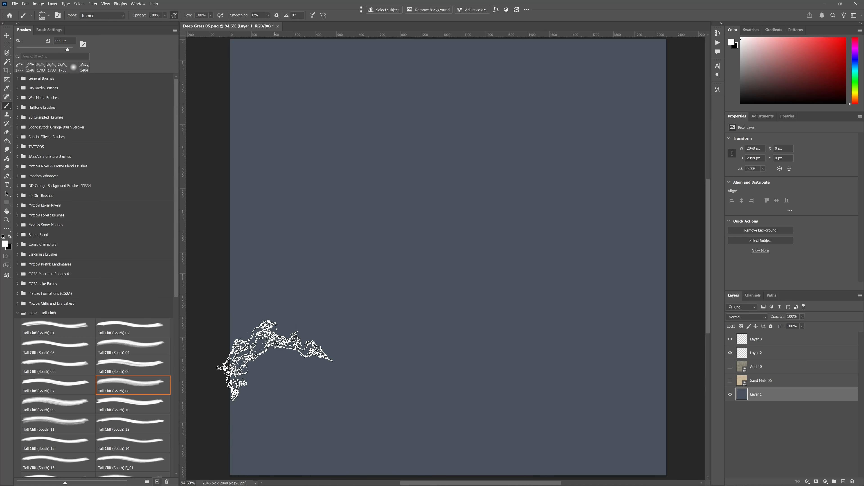
{"action": "left_click", "coordinate": [278, 357]}
- Try extending the small cliff on Layer 1 with a Tall Cliff (South) 10 stamp at 600 px
{"action": "left_click", "coordinate": [143, 404]}
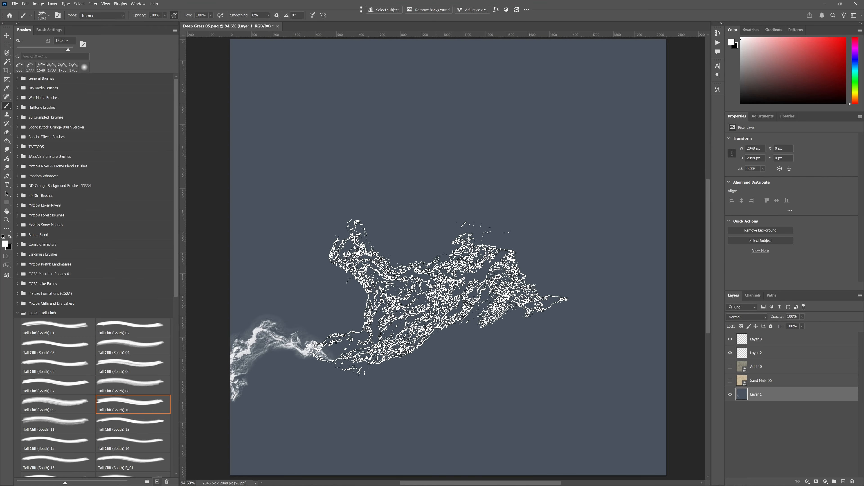
{"action": "key", "text": "bracketleft"}
{"action": "key", "text": "bracketleft"}
{"action": "key", "text": "bracketleft"}
{"action": "key", "text": "bracketleft"}
{"action": "key", "text": "bracketleft"}
{"action": "key", "text": "bracketleft"}
{"action": "left_click", "coordinate": [375, 320]}
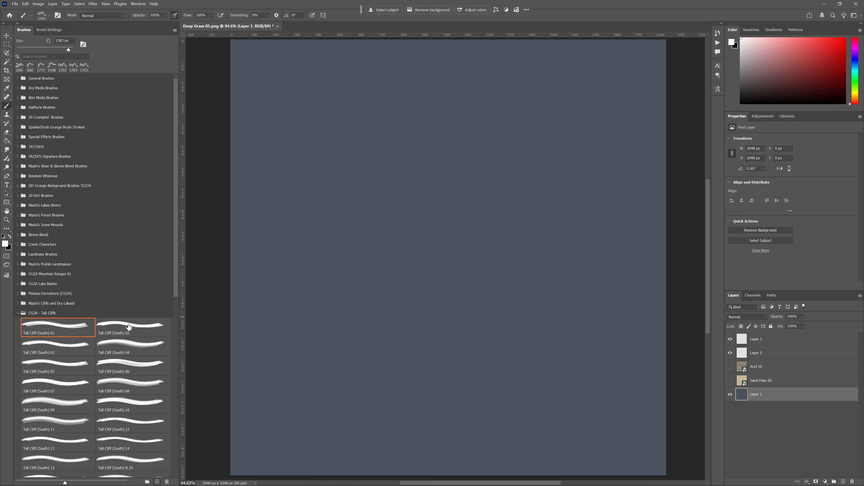
- Make Layer 2 the active layer and switch the brush to the Tall Cliff (South) 03 preset
{"action": "left_click", "coordinate": [783, 357]}
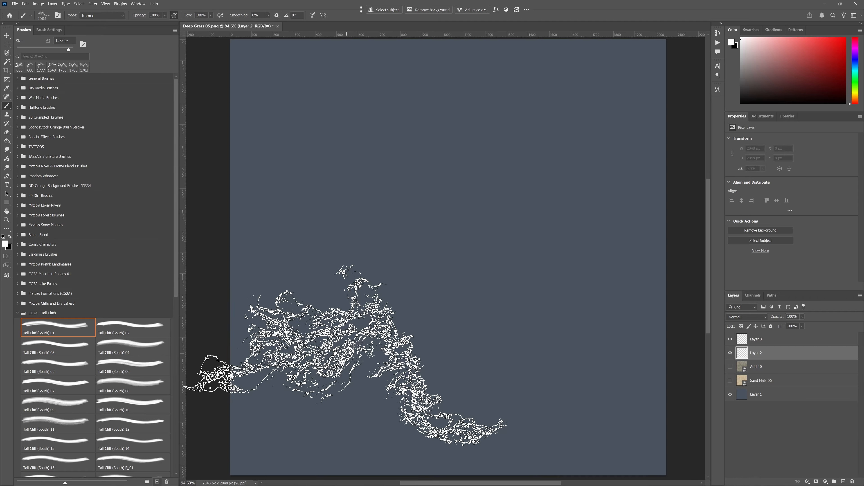
{"action": "key", "text": "shift+Left"}
{"action": "key", "text": "shift+Left"}
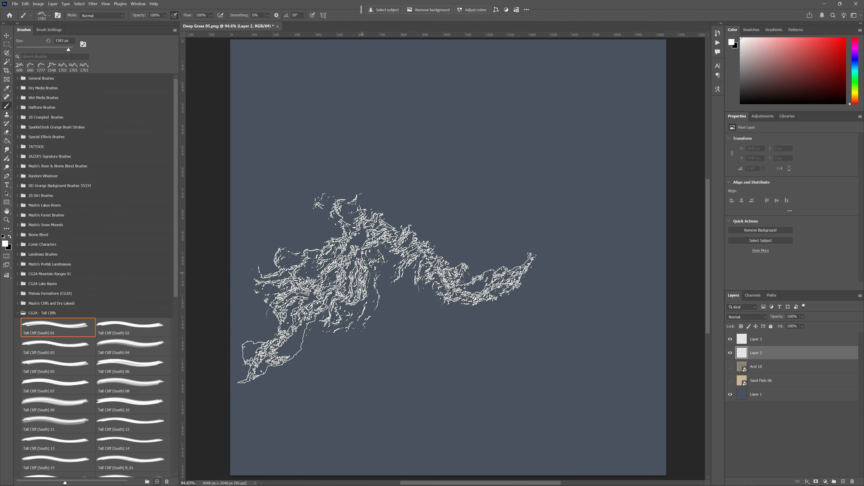
{"action": "key", "text": "period"}
{"action": "key", "text": "comma"}
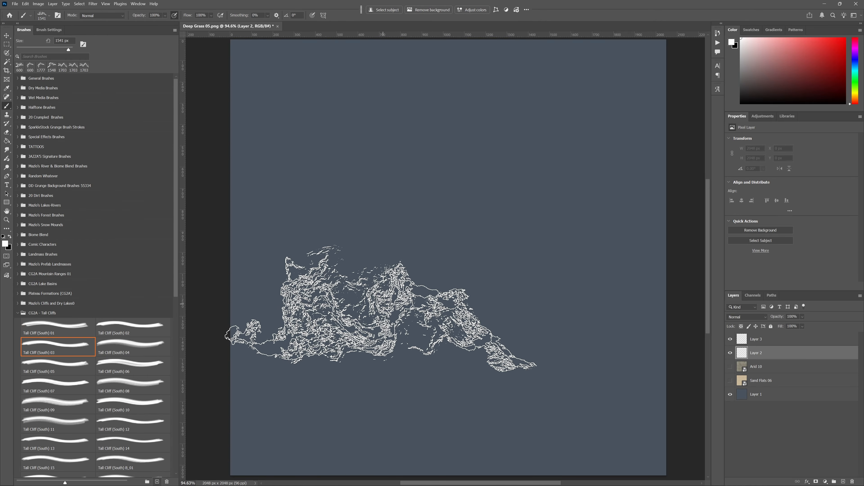
{"action": "key", "text": "period"}
{"action": "key", "text": "comma"}
{"action": "key", "text": "period"}
{"action": "key", "text": "period"}
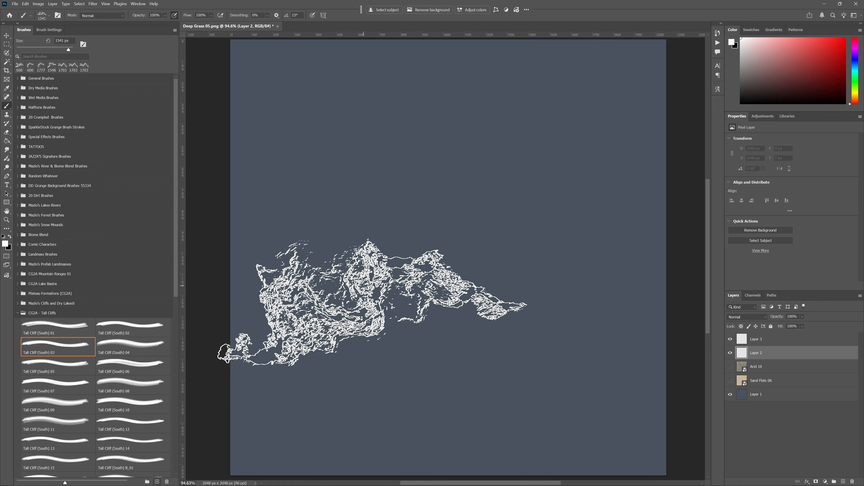
- Try a 1541 px cliff stamp at a 15° angle running off the canvas's left edge
{"action": "key", "text": "shift+Left"}
{"action": "left_click", "coordinate": [332, 308]}
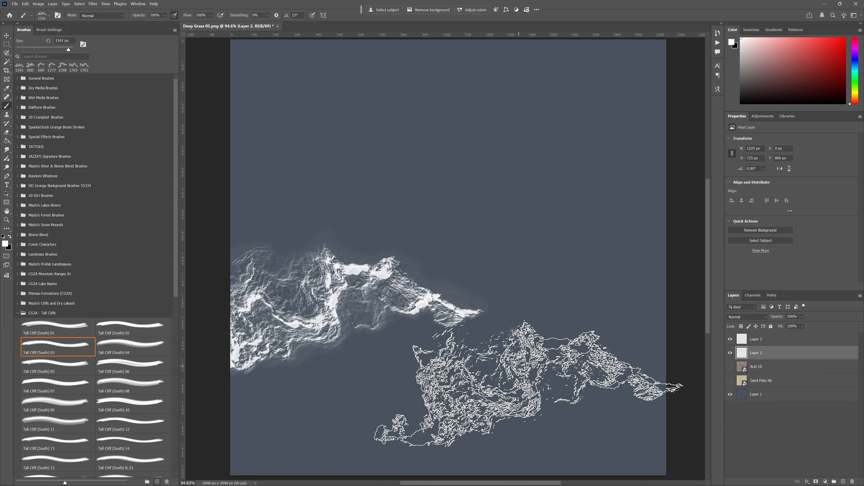
{"action": "key", "text": "ctrl+z"}
- Stamp the Tall Cliff (South) 03 brush at 1000 px and 30° on Layer 2, running off the canvas's left edge
{"action": "key", "text": "shift+Left"}
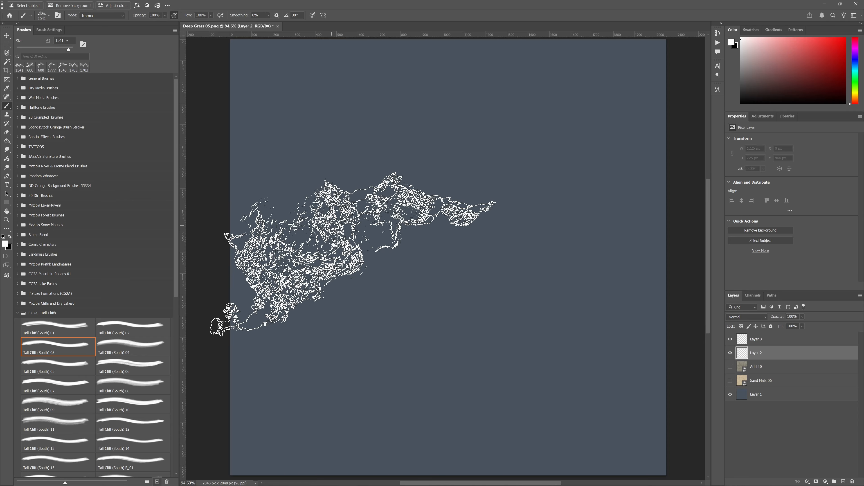
{"action": "key", "text": "bracketleft"}
{"action": "key", "text": "bracketleft"}
{"action": "key", "text": "bracketleft"}
{"action": "key", "text": "bracketleft"}
{"action": "key", "text": "bracketleft"}
{"action": "key", "text": "bracketleft"}
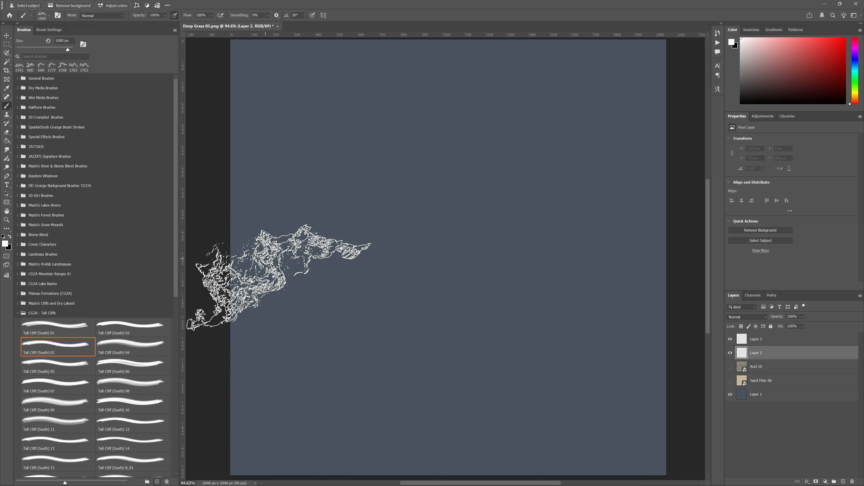
{"action": "left_click", "coordinate": [295, 287]}
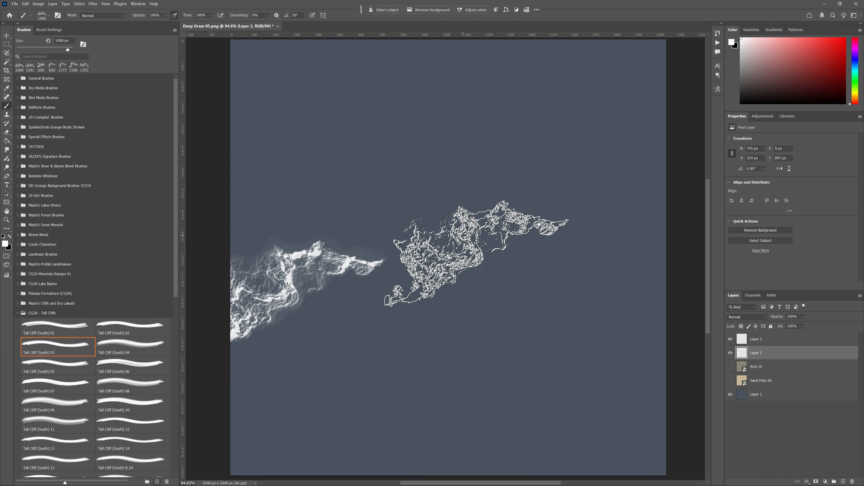
- Stamp Tall Cliff (South) 05 at 1400 px and 30° on Layer 3, joining the right end of the Layer 2 cliff
{"action": "key", "text": "period"}
{"action": "key", "text": "bracketleft"}
{"action": "key", "text": "bracketleft"}
{"action": "key", "text": "bracketleft"}
{"action": "key", "text": "bracketleft"}
{"action": "key", "text": "bracketleft"}
{"action": "key", "text": "bracketleft"}
{"action": "key", "text": "bracketleft"}
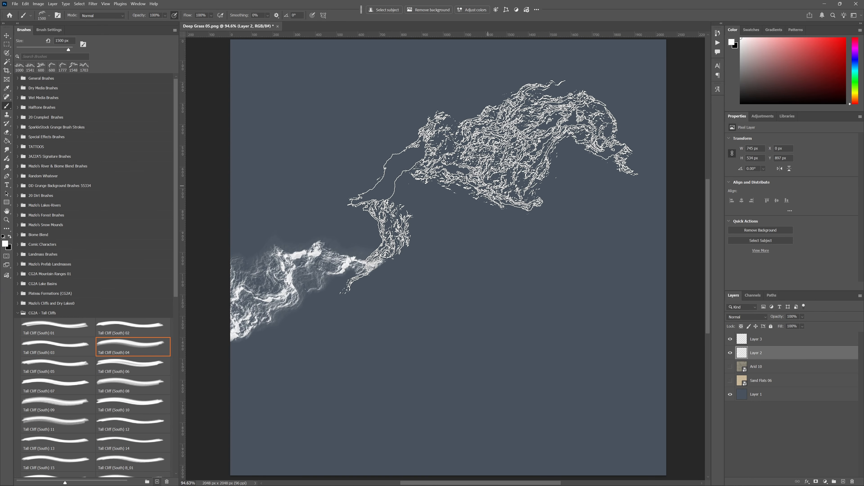
{"action": "key", "text": "period"}
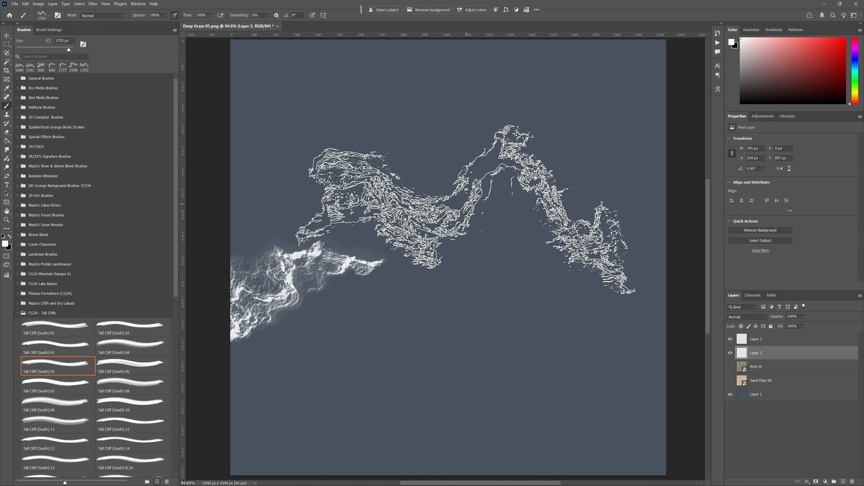
{"action": "key", "text": "bracketleft"}
{"action": "key", "text": "bracketleft"}
{"action": "key", "text": "bracketleft"}
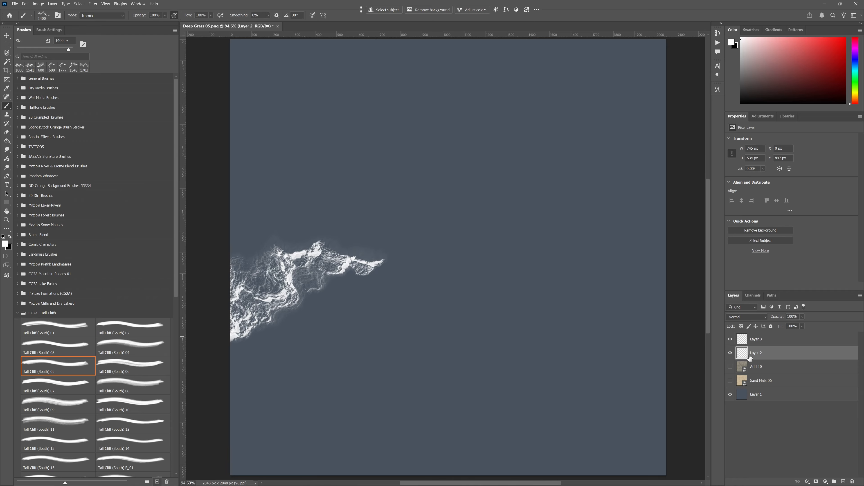
{"action": "left_click", "coordinate": [730, 353]}
{"action": "left_click", "coordinate": [730, 353]}
{"action": "left_click", "coordinate": [738, 340]}
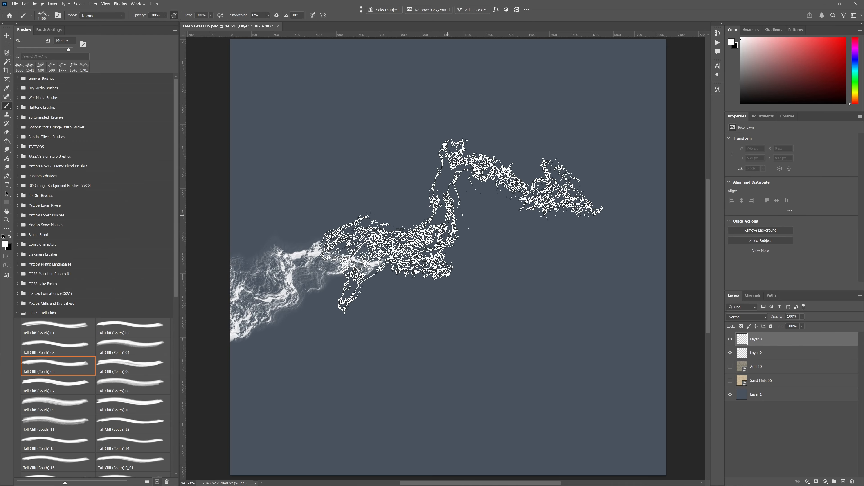
{"action": "left_click", "coordinate": [462, 224]}
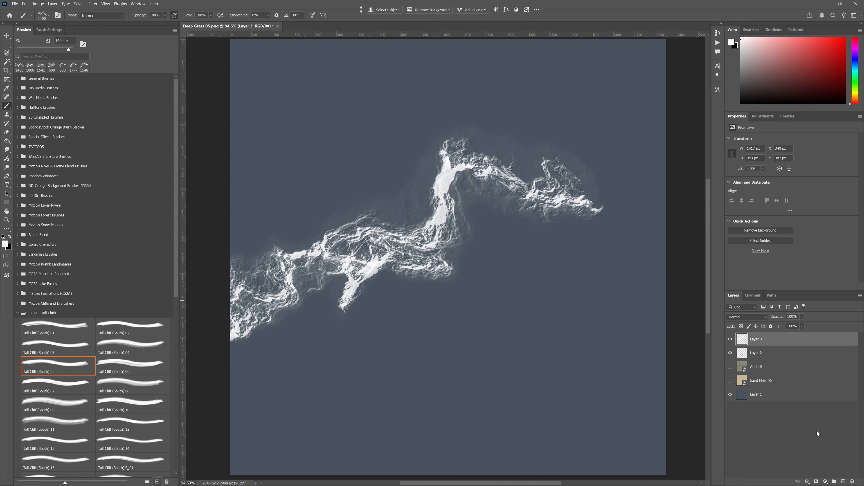
- Add a new layer and stamp Tall Cliff (South) 08 at 1000 px and 0°, linking the middle cliff to the canvas's right edge
{"action": "left_click", "coordinate": [842, 481]}
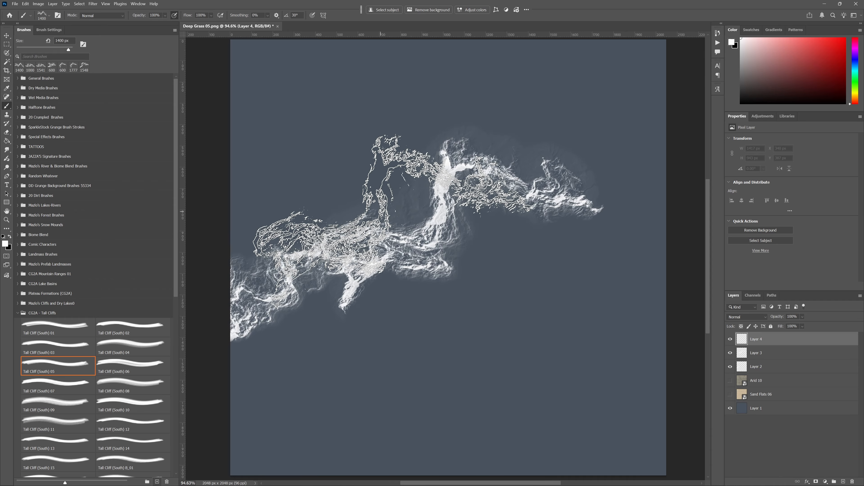
{"action": "key", "text": "period"}
{"action": "key", "text": "period"}
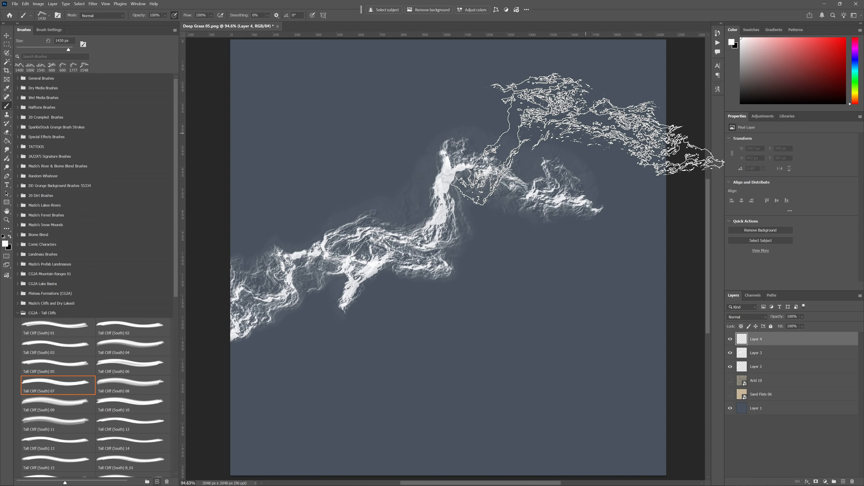
{"action": "key", "text": "period"}
{"action": "key", "text": "bracketleft"}
{"action": "key", "text": "bracketleft"}
{"action": "key", "text": "bracketleft"}
{"action": "key", "text": "bracketleft"}
{"action": "key", "text": "bracketleft"}
{"action": "key", "text": "bracketleft"}
{"action": "key", "text": "bracketleft"}
{"action": "key", "text": "bracketleft"}
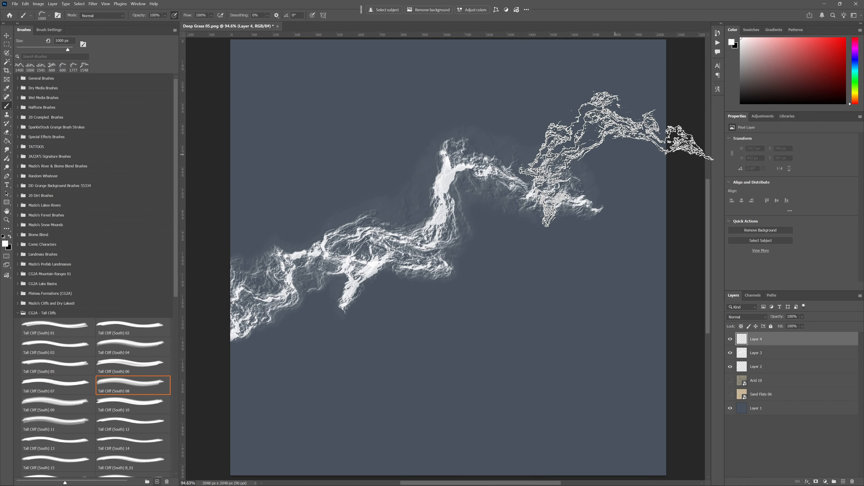
{"action": "left_click_drag", "start_coordinate": [613, 154], "coordinate": [545, 222]}
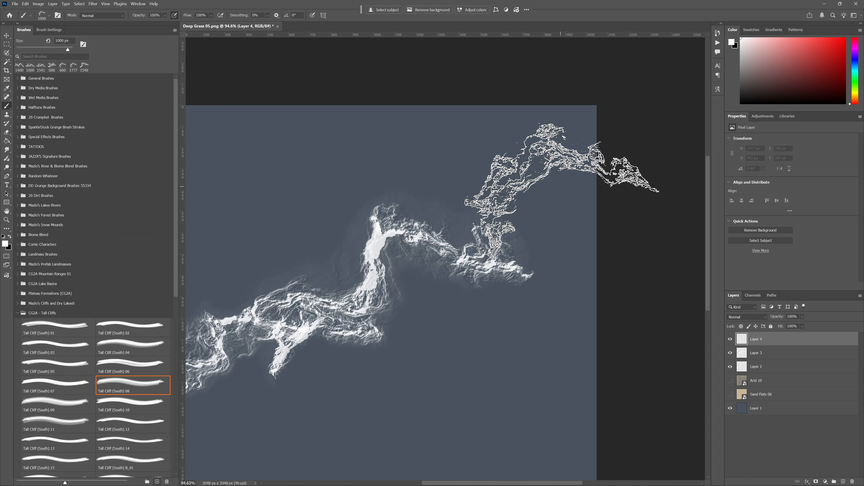
{"action": "left_click", "coordinate": [559, 193]}
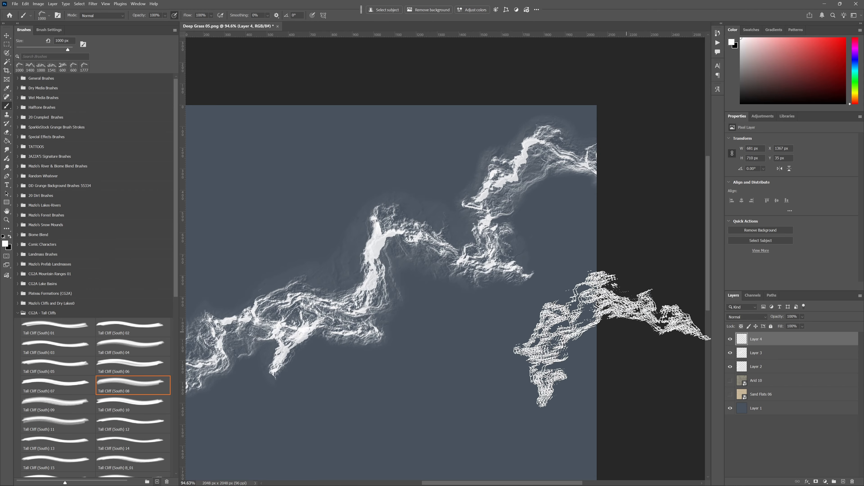
{"action": "left_click_drag", "start_coordinate": [581, 349], "coordinate": [638, 292]}
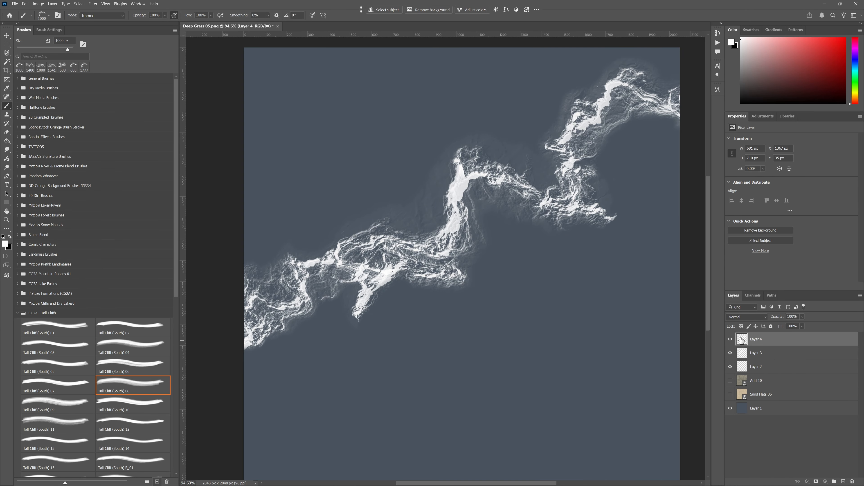
- Erase the spur hanging below the left part of the Layer 3 cliff with a 124 px Soft Round eraser
{"action": "left_click", "coordinate": [730, 352]}
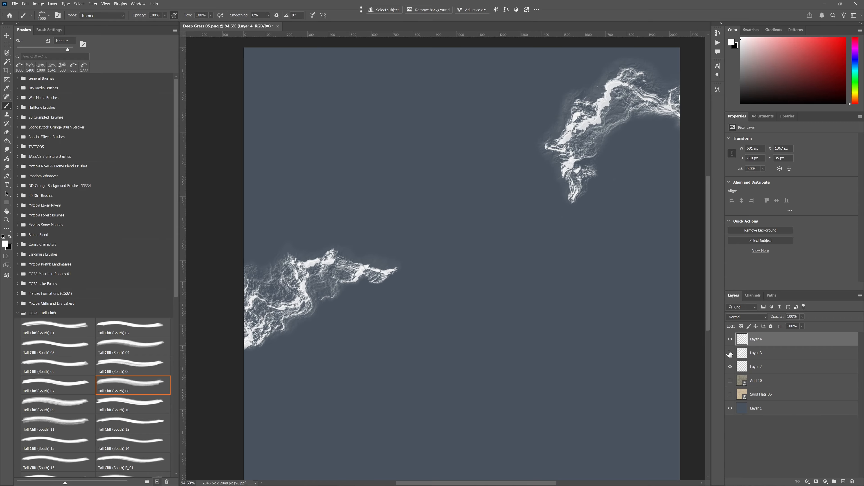
{"action": "left_click", "coordinate": [730, 353]}
{"action": "left_click", "coordinate": [730, 353]}
{"action": "left_click", "coordinate": [730, 353]}
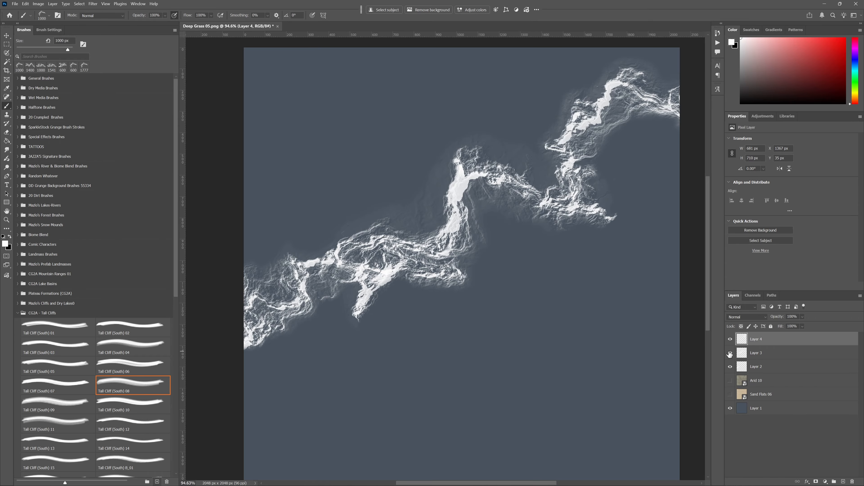
{"action": "left_click", "coordinate": [748, 354]}
{"action": "key", "text": "e"}
{"action": "right_click", "coordinate": [452, 361]}
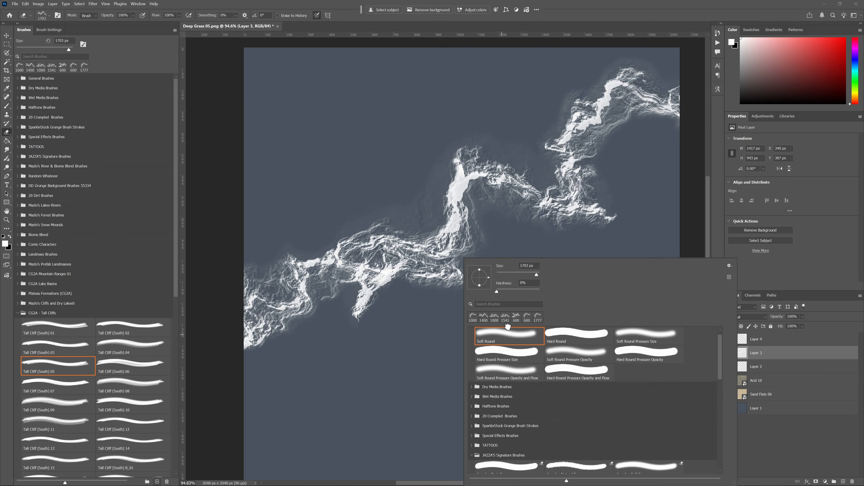
{"action": "left_click", "coordinate": [521, 274]}
{"action": "mouse_move", "coordinate": [398, 279]}
{"action": "left_mouse_down"}
{"action": "mouse_move", "coordinate": [381, 313]}
{"action": "mouse_move", "coordinate": [385, 290]}
{"action": "mouse_move", "coordinate": [368, 281]}
{"action": "mouse_move", "coordinate": [383, 285]}
{"action": "mouse_move", "coordinate": [367, 285]}
{"action": "mouse_move", "coordinate": [366, 318]}
{"action": "left_mouse_up"}
{"action": "left_click", "coordinate": [730, 353]}
{"action": "left_click", "coordinate": [730, 355]}
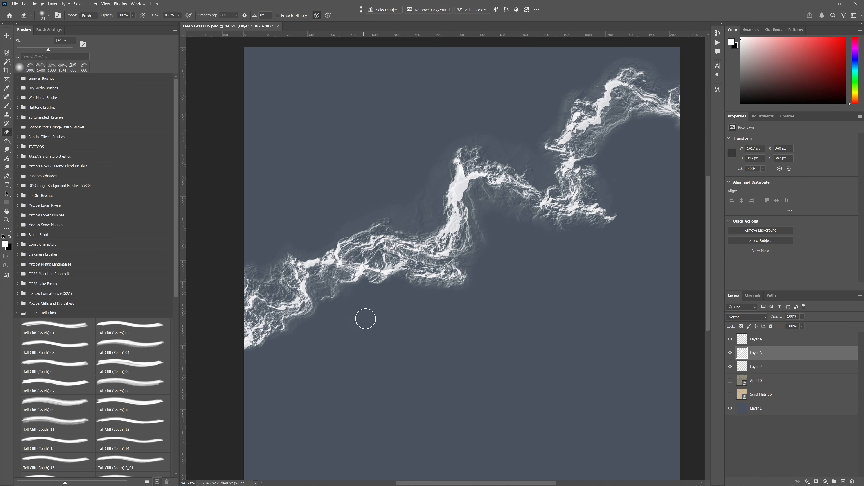
- Erase the lower right side of the Layer 4 cliff where it overlaps the middle cliff
{"action": "left_click", "coordinate": [730, 340]}
{"action": "left_click", "coordinate": [730, 339]}
{"action": "left_click", "coordinate": [730, 339]}
{"action": "left_click", "coordinate": [730, 339]}
{"action": "left_click", "coordinate": [730, 339]}
{"action": "left_click", "coordinate": [730, 339]}
{"action": "left_click", "coordinate": [752, 339]}
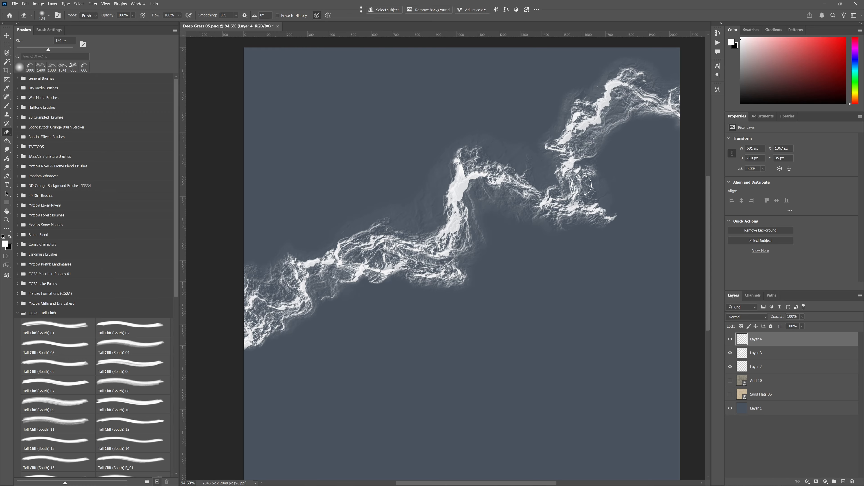
{"action": "mouse_move", "coordinate": [582, 185]}
{"action": "left_mouse_down"}
{"action": "mouse_move", "coordinate": [573, 178]}
{"action": "mouse_move", "coordinate": [616, 178]}
{"action": "left_mouse_up"}
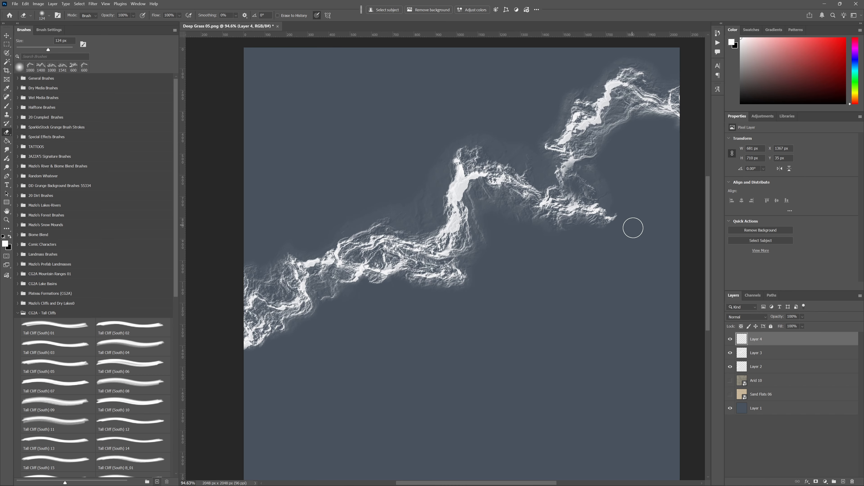
- Erase the right-hand tip of the Layer 3 cliff beyond the junction with a 175 px eraser
{"action": "left_click", "coordinate": [730, 352]}
{"action": "left_click", "coordinate": [730, 352]}
{"action": "left_click", "coordinate": [756, 352]}
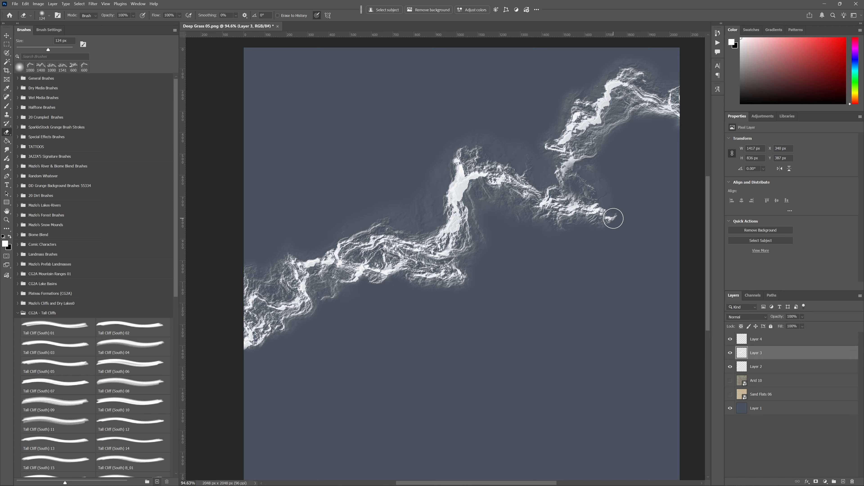
{"action": "key", "text": "bracketright"}
{"action": "key", "text": "bracketright"}
{"action": "mouse_move", "coordinate": [614, 217]}
{"action": "left_mouse_down"}
{"action": "mouse_move", "coordinate": [606, 199]}
{"action": "mouse_move", "coordinate": [570, 236]}
{"action": "mouse_move", "coordinate": [559, 226]}
{"action": "mouse_move", "coordinate": [553, 232]}
{"action": "mouse_move", "coordinate": [570, 232]}
{"action": "left_mouse_up"}
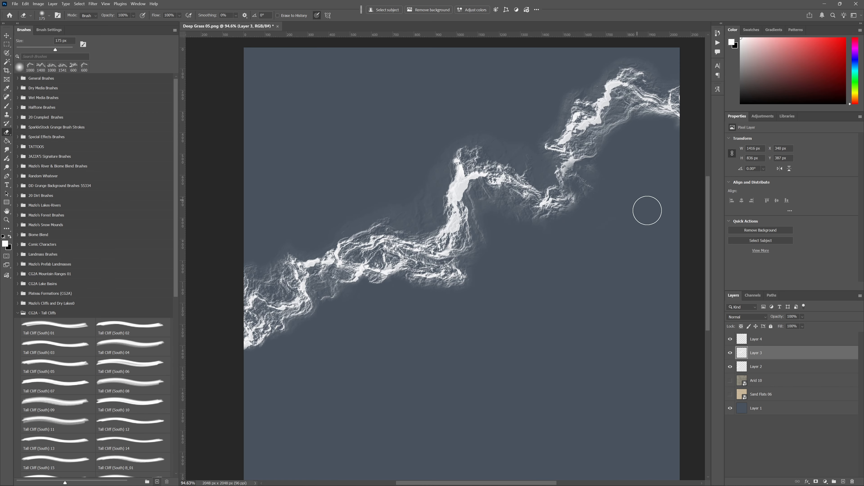
- Isolate the Layer 4 cliff by hiding other cliff layers, erase the stray fragment below its lower end, and restore the hidden layers
{"action": "left_click", "coordinate": [742, 340]}
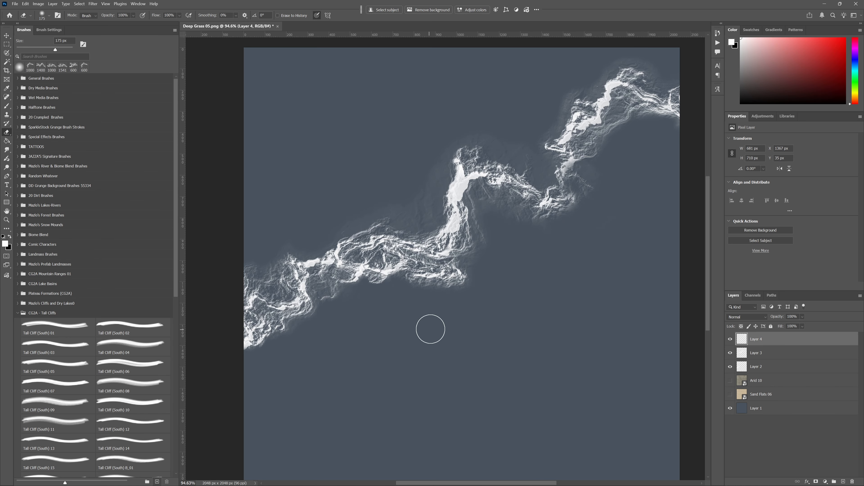
{"action": "left_click", "coordinate": [729, 353]}
{"action": "left_click", "coordinate": [729, 340]}
{"action": "left_click", "coordinate": [730, 339]}
{"action": "left_click", "coordinate": [729, 353]}
{"action": "left_click", "coordinate": [730, 367]}
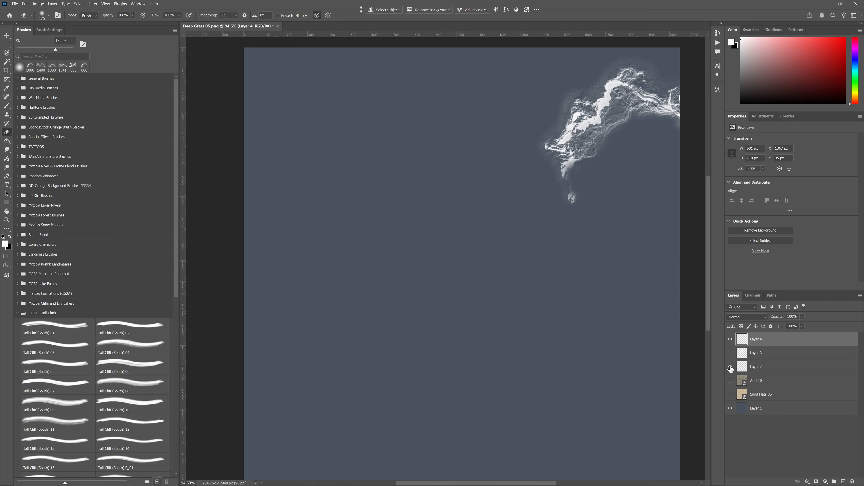
{"action": "left_click", "coordinate": [730, 367]}
{"action": "left_click", "coordinate": [730, 353]}
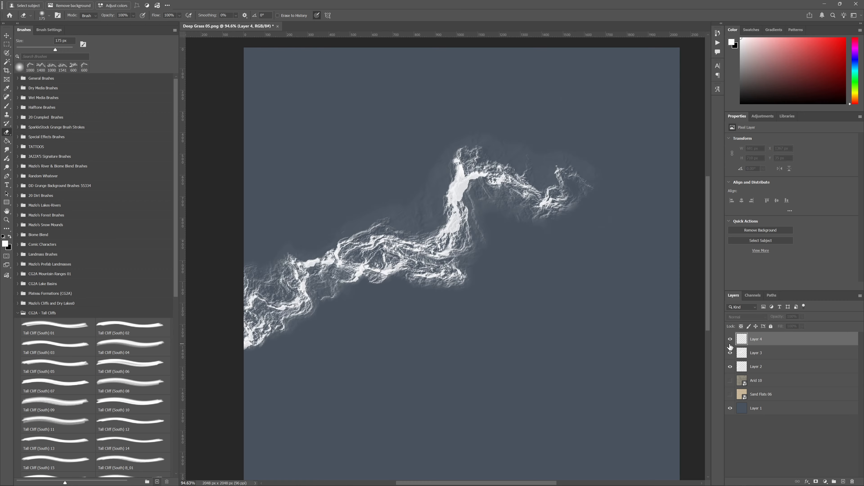
{"action": "left_click", "coordinate": [730, 340]}
{"action": "left_click", "coordinate": [729, 354]}
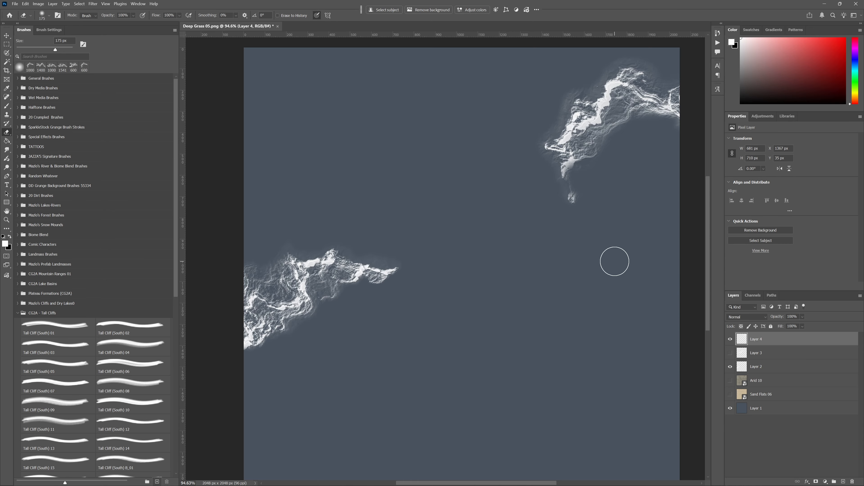
{"action": "mouse_move", "coordinate": [582, 203]}
{"action": "left_mouse_down"}
{"action": "mouse_move", "coordinate": [580, 193]}
{"action": "mouse_move", "coordinate": [582, 203]}
{"action": "left_mouse_up"}
{"action": "left_click", "coordinate": [730, 353]}
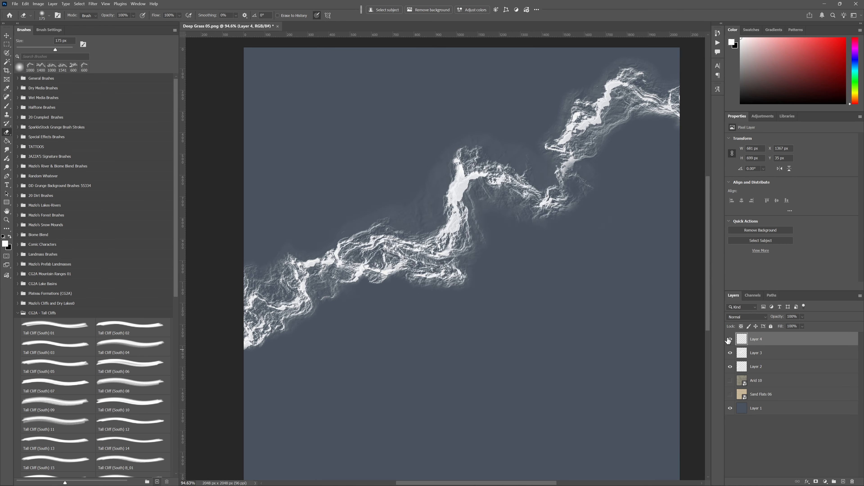
- Merge Layers 2, 3 and 4 into one layer named WAVES and add a new layer named WAVE 2 above it
{"action": "left_click", "coordinate": [776, 371], "text": "shift"}
{"action": "key", "text": "ctrl+e"}
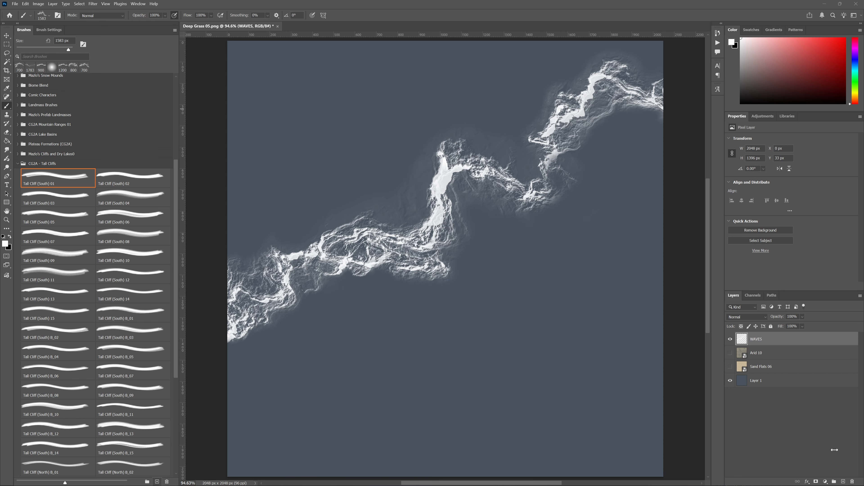
{"action": "left_click", "coordinate": [843, 482]}
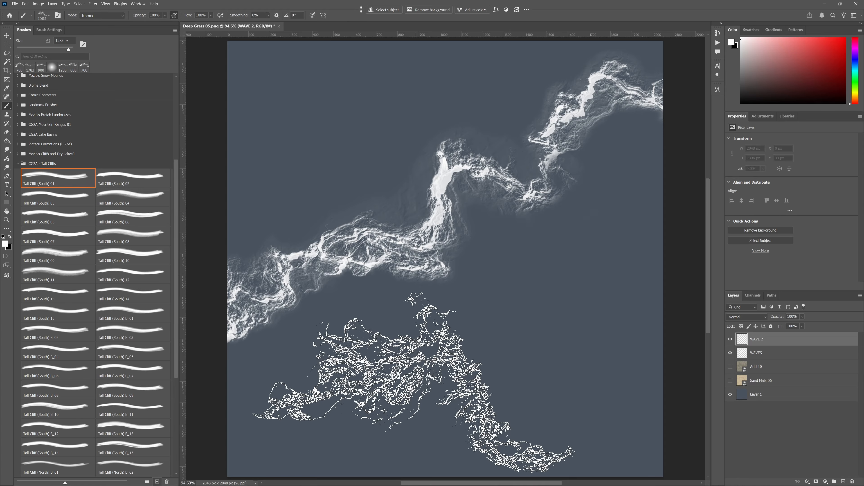
{"action": "key", "text": "period"}
{"action": "key", "text": "period"}
{"action": "key", "text": "period"}
{"action": "key", "text": "period"}
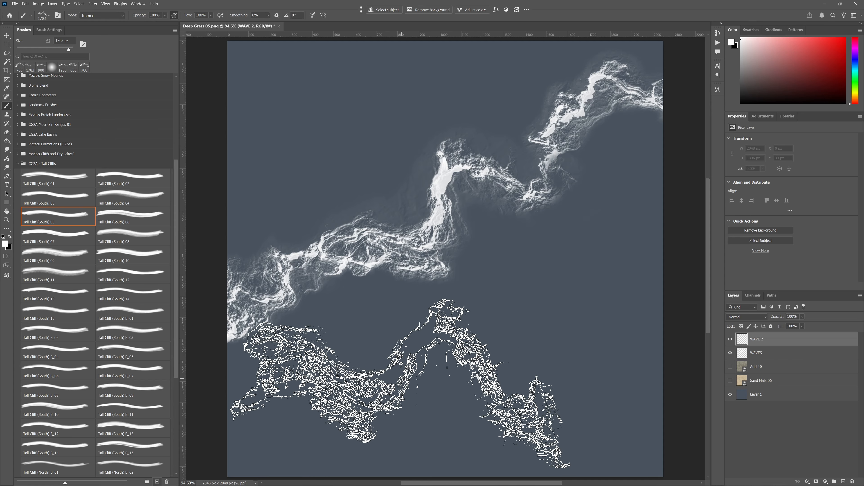
{"action": "key", "text": "bracketleft"}
{"action": "key", "text": "bracketleft"}
{"action": "key", "text": "bracketleft"}
{"action": "key", "text": "bracketleft"}
{"action": "key", "text": "bracketleft"}
{"action": "key", "text": "bracketleft"}
{"action": "key", "text": "bracketleft"}
{"action": "key", "text": "bracketleft"}
{"action": "key", "text": "bracketleft"}
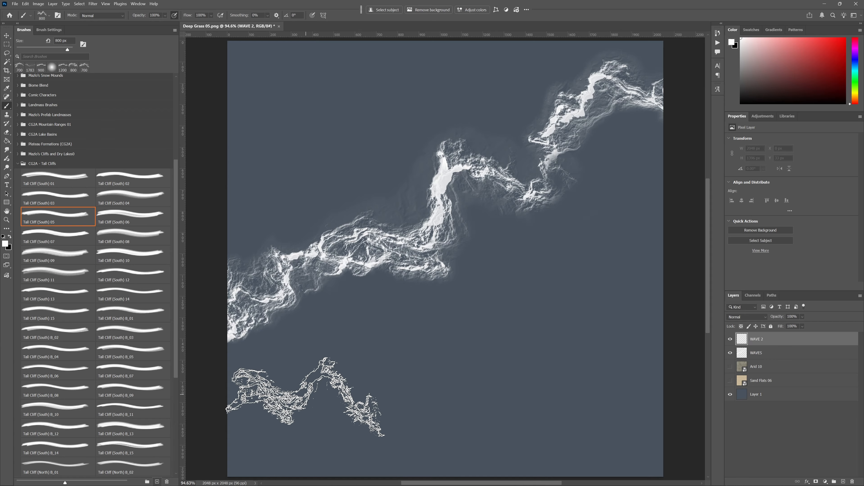
{"action": "key", "text": "bracketright"}
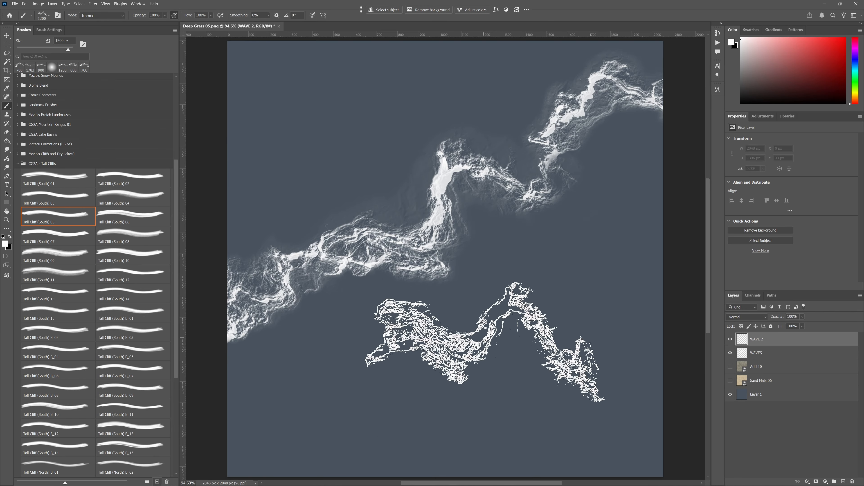
{"action": "key", "text": "bracketright"}
{"action": "key", "text": "bracketright"}
{"action": "key", "text": "bracketright"}
{"action": "key", "text": "shift+Left"}
{"action": "key", "text": "shift+Left"}
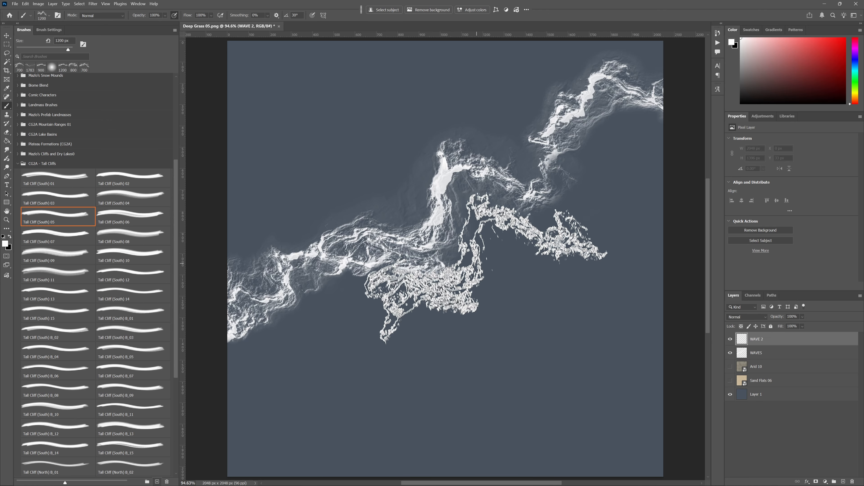
- Stamp Tall Cliff (South) 08 at 800 px and 0° on the WAVE 2 layer, at the canvas's right edge below the first coastline
{"action": "key", "text": "period"}
{"action": "key", "text": "period"}
{"action": "key", "text": "period"}
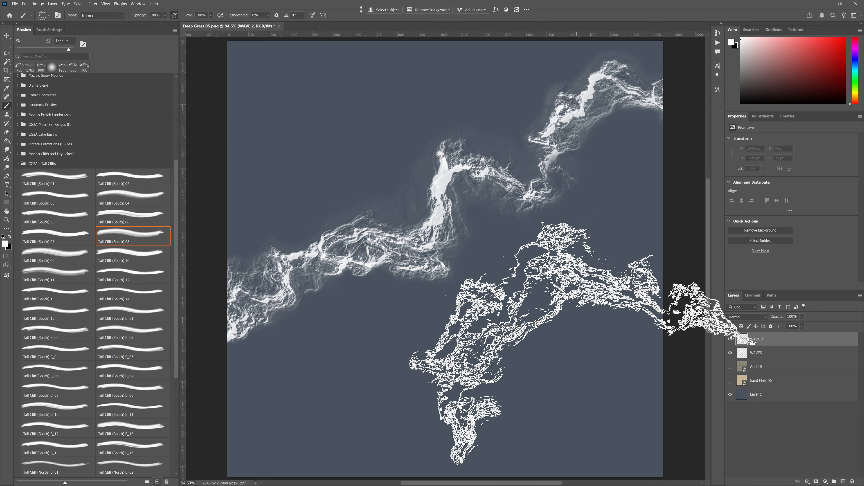
{"action": "key", "text": "bracketleft"}
{"action": "key", "text": "bracketleft"}
{"action": "key", "text": "bracketleft"}
{"action": "key", "text": "bracketleft"}
{"action": "key", "text": "bracketleft"}
{"action": "key", "text": "bracketleft"}
{"action": "key", "text": "bracketleft"}
{"action": "key", "text": "bracketleft"}
{"action": "key", "text": "bracketleft"}
{"action": "key", "text": "bracketleft"}
{"action": "key", "text": "bracketleft"}
{"action": "key", "text": "bracketleft"}
{"action": "key", "text": "bracketleft"}
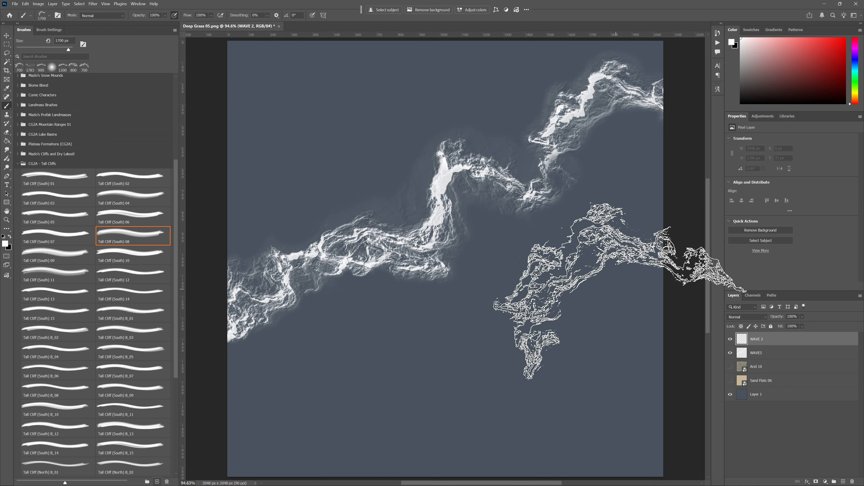
{"action": "key", "text": "shift+Left"}
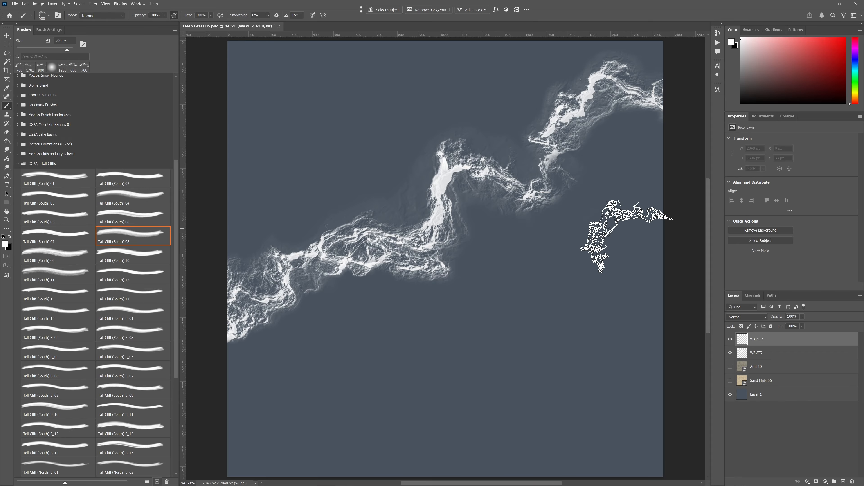
{"action": "key", "text": "bracketright"}
{"action": "key", "text": "bracketright"}
{"action": "key", "text": "bracketright"}
{"action": "key", "text": "Right"}
{"action": "key", "text": "Right"}
{"action": "key", "text": "Right"}
{"action": "key", "text": "Right"}
{"action": "key", "text": "Right"}
{"action": "key", "text": "Right"}
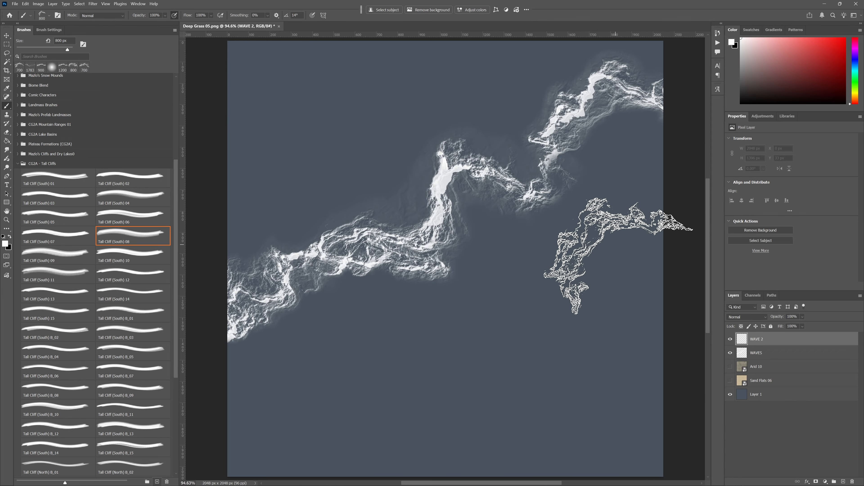
{"action": "left_click", "coordinate": [646, 220]}
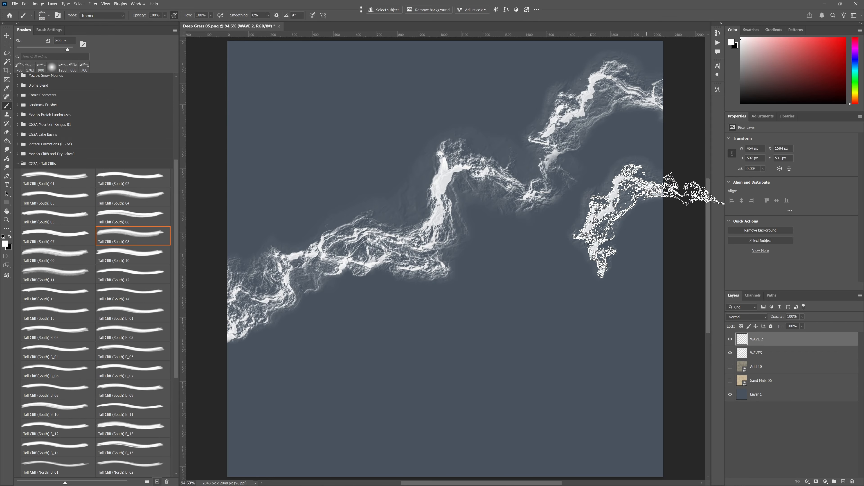
- Add a new layer and stamp Tall Cliff (South) 12 at 1000 px and 30°, extending the second coastline down-left from the WAVE 2 cliff
{"action": "key", "text": "period"}
{"action": "key", "text": "period"}
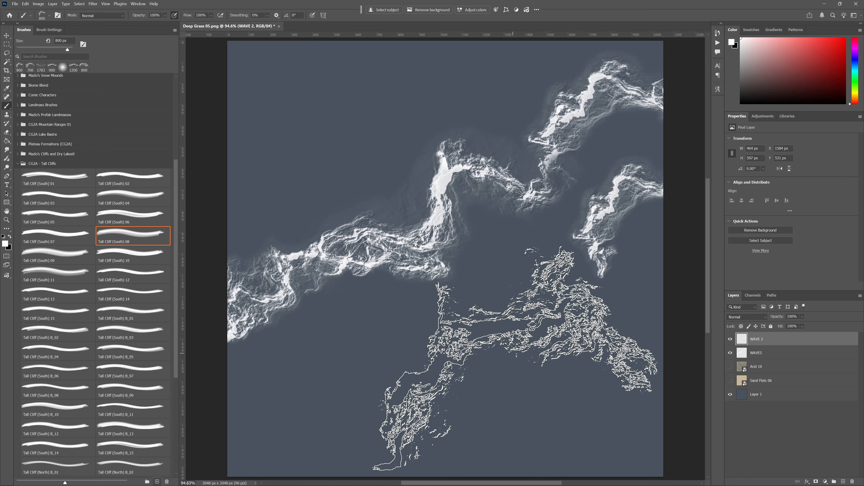
{"action": "key", "text": "period"}
{"action": "key", "text": "period"}
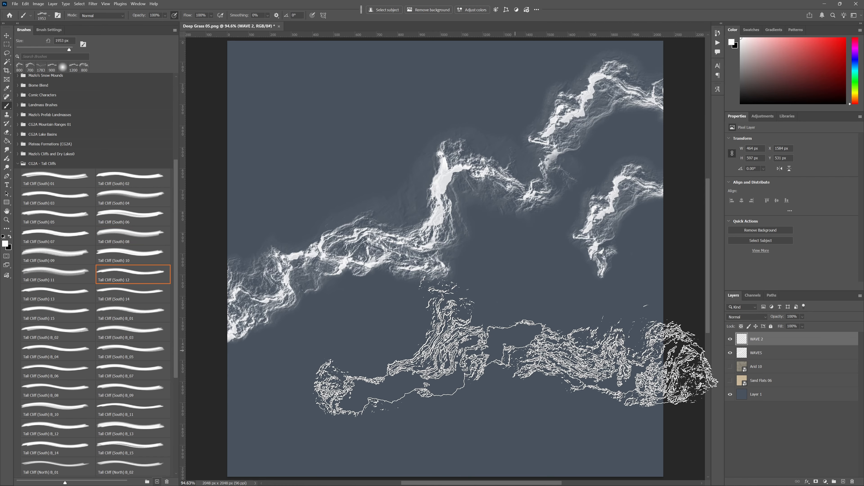
{"action": "key", "text": "bracketleft"}
{"action": "key", "text": "bracketleft"}
{"action": "key", "text": "bracketleft"}
{"action": "key", "text": "bracketleft"}
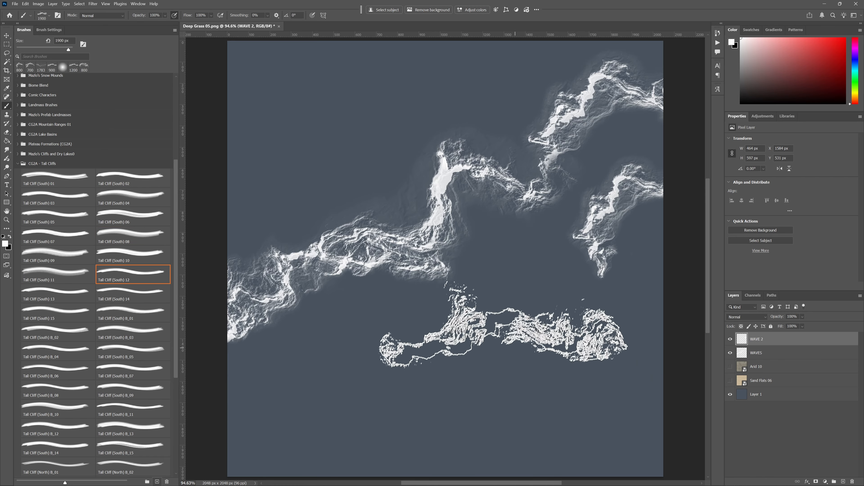
{"action": "key", "text": "shift+Left"}
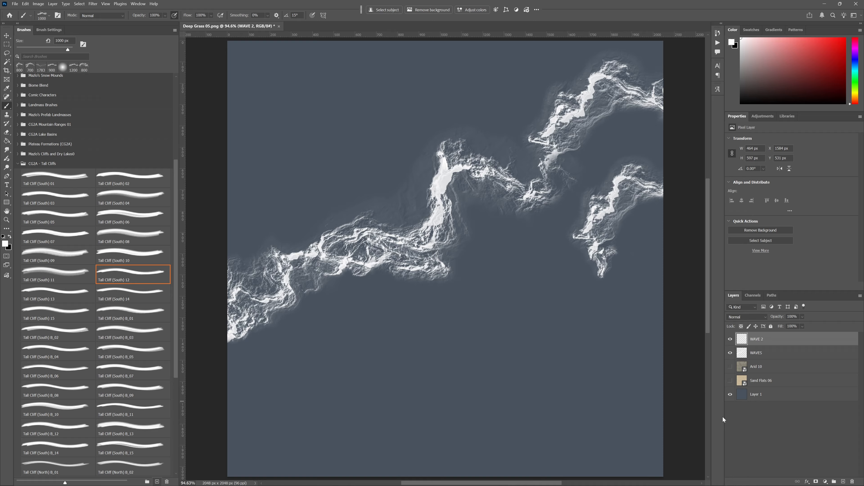
{"action": "left_click", "coordinate": [843, 481]}
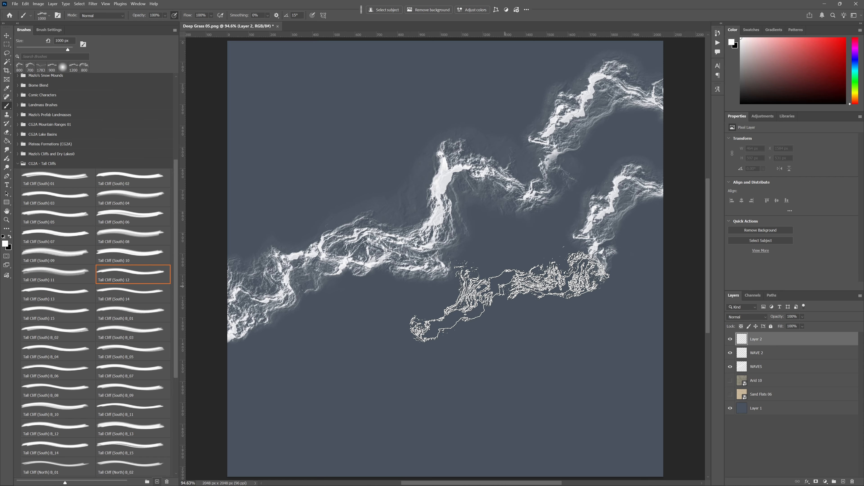
{"action": "key", "text": "shift+Left"}
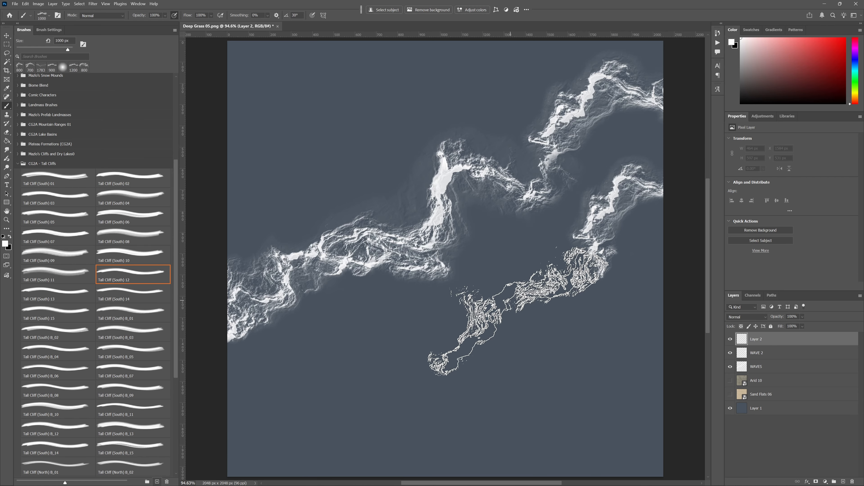
{"action": "left_click", "coordinate": [517, 312]}
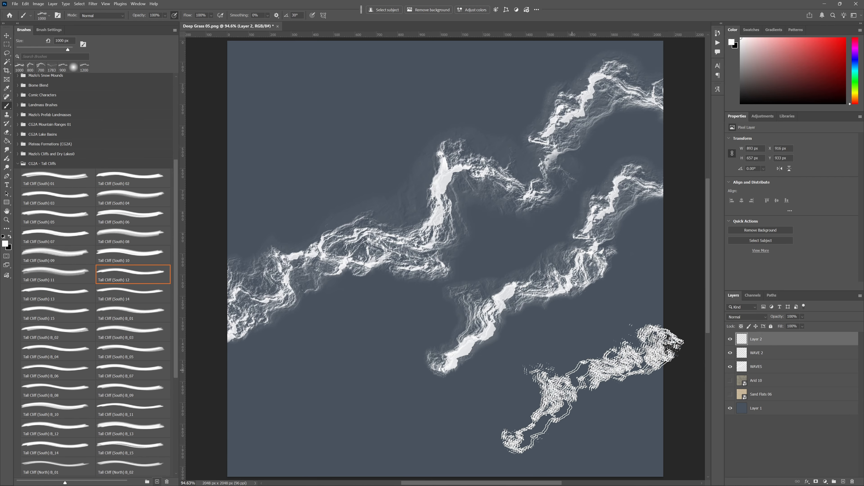
- Add a new layer and try Tall Cliff (South) 12 and 13 as continuations of the second coastline toward the canvas's left edge
{"action": "left_click", "coordinate": [843, 481]}
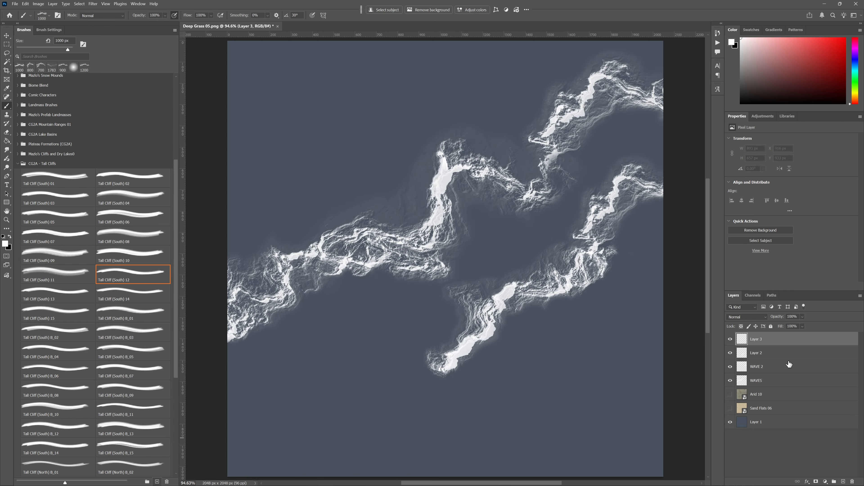
{"action": "key", "text": "shift+Right"}
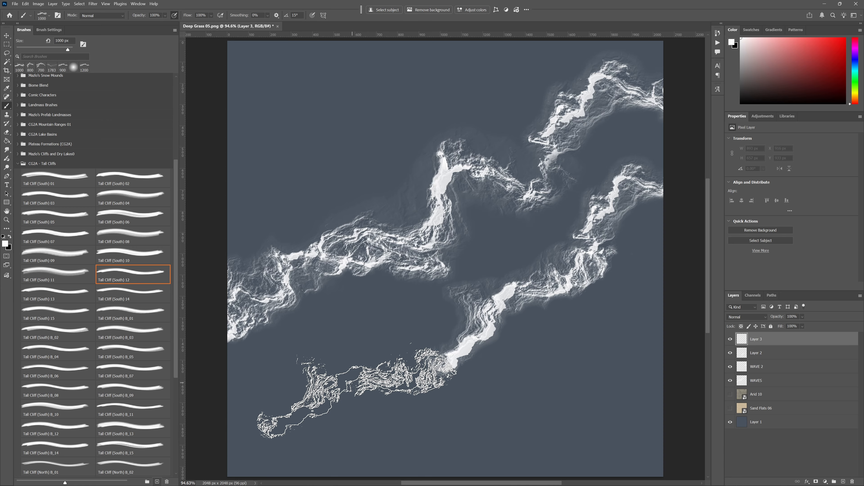
{"action": "key", "text": "period"}
{"action": "key", "text": "bracketleft"}
{"action": "key", "text": "bracketleft"}
{"action": "key", "text": "bracketleft"}
{"action": "key", "text": "bracketleft"}
{"action": "key", "text": "bracketleft"}
{"action": "key", "text": "bracketleft"}
{"action": "key", "text": "bracketleft"}
{"action": "key", "text": "bracketleft"}
{"action": "key", "text": "bracketleft"}
{"action": "key", "text": "bracketleft"}
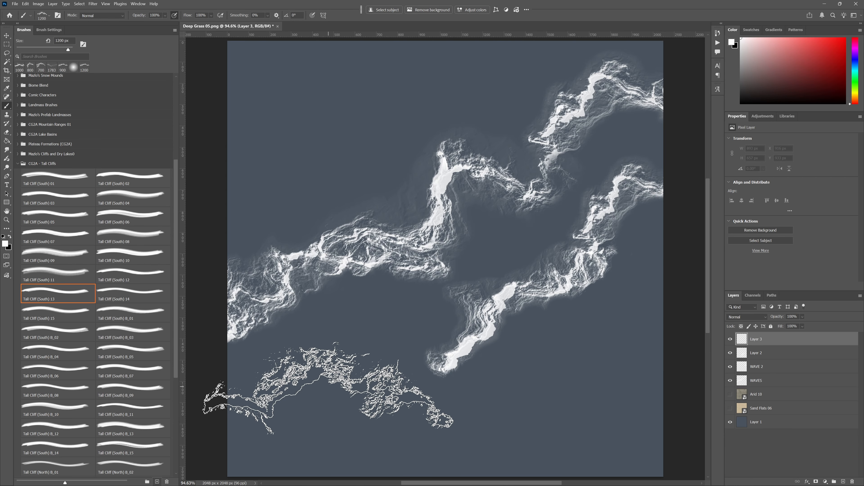
{"action": "key", "text": "bracketright"}
{"action": "key", "text": "bracketright"}
- Stamp Tall Cliff (South) B_11 at 1200 px and 15° on Layer 3, connecting the second coastline to the canvas's left edge
{"action": "key", "text": "period"}
{"action": "key", "text": "period"}
{"action": "key", "text": "period"}
{"action": "key", "text": "period"}
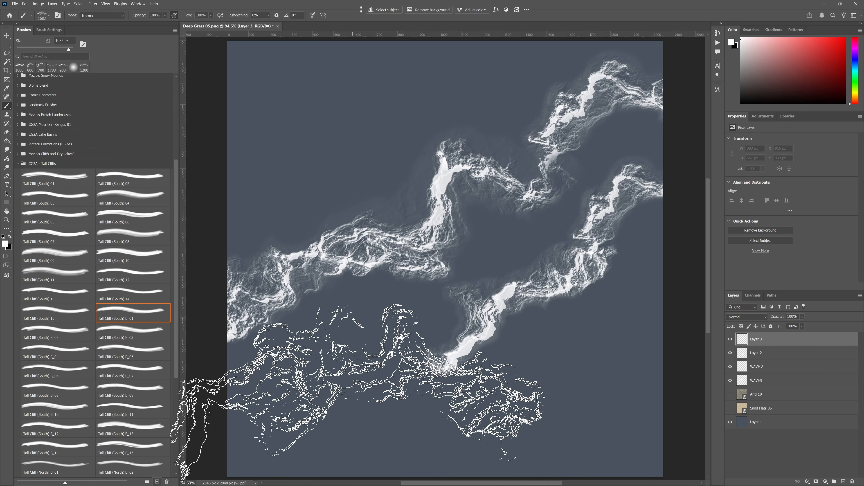
{"action": "key", "text": "period"}
{"action": "key", "text": "period"}
{"action": "key", "text": "period"}
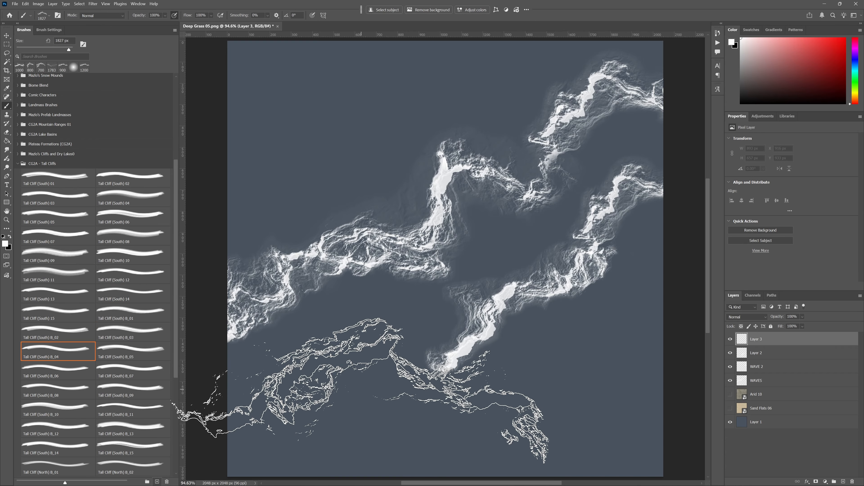
{"action": "key", "text": "period"}
{"action": "key", "text": "period"}
{"action": "key", "text": "period"}
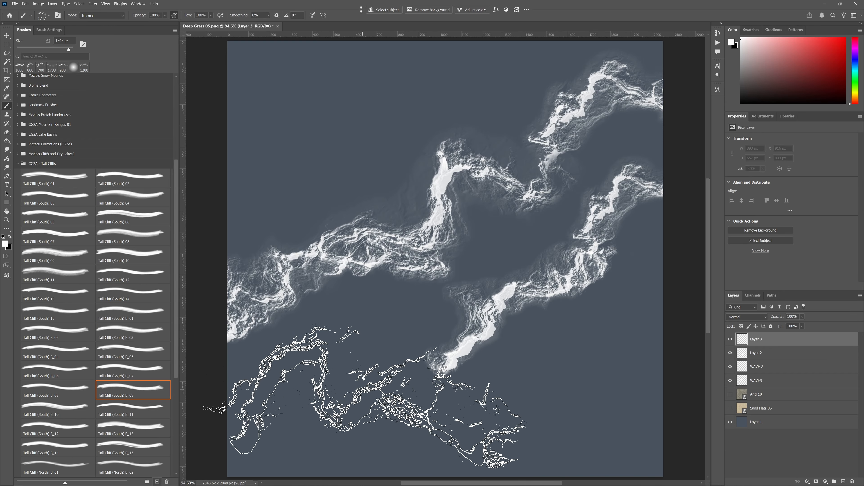
{"action": "key", "text": "period"}
{"action": "key", "text": "period"}
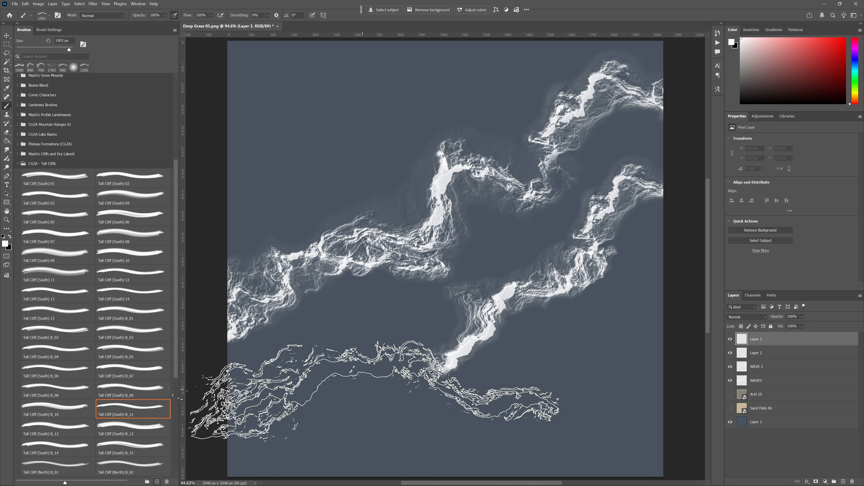
{"action": "key", "text": "bracketleft"}
{"action": "key", "text": "bracketleft"}
{"action": "key", "text": "bracketleft"}
{"action": "key", "text": "bracketleft"}
{"action": "key", "text": "bracketleft"}
{"action": "key", "text": "bracketleft"}
{"action": "key", "text": "bracketleft"}
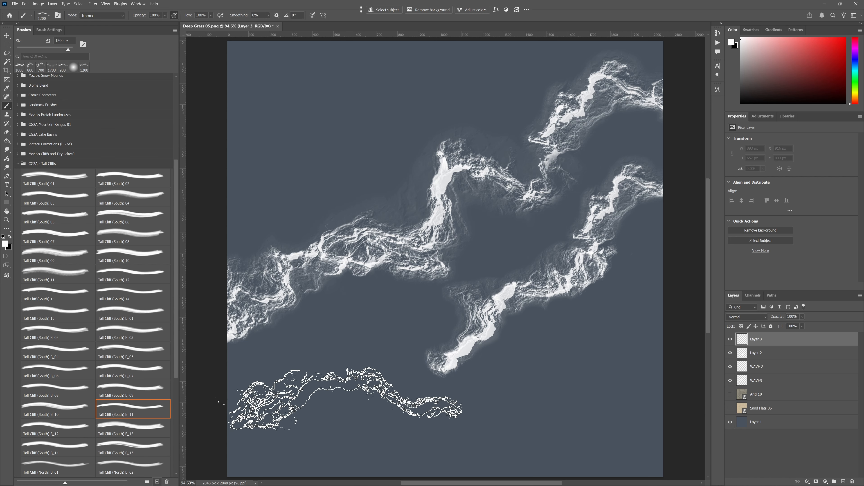
{"action": "key", "text": "shift+Left"}
{"action": "left_click", "coordinate": [315, 388]}
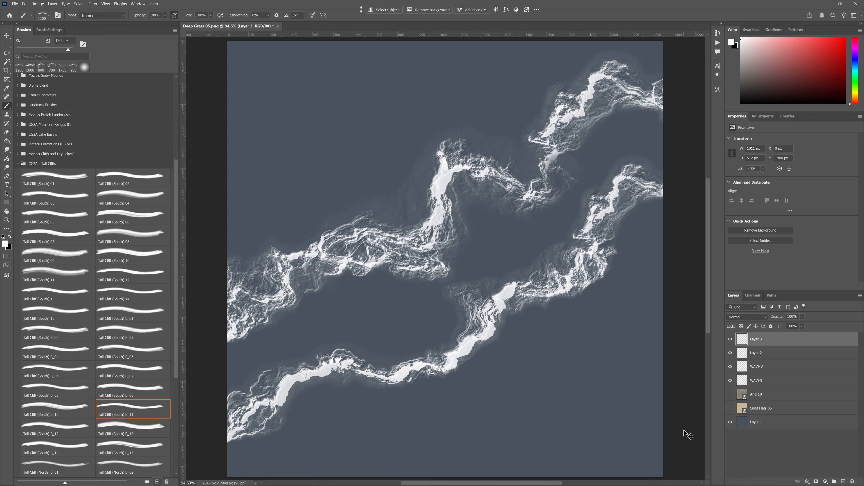
- Merge Layer 3, Layer 2 and WAVE 2 into a single layer
{"action": "left_click", "coordinate": [774, 356], "text": "shift"}
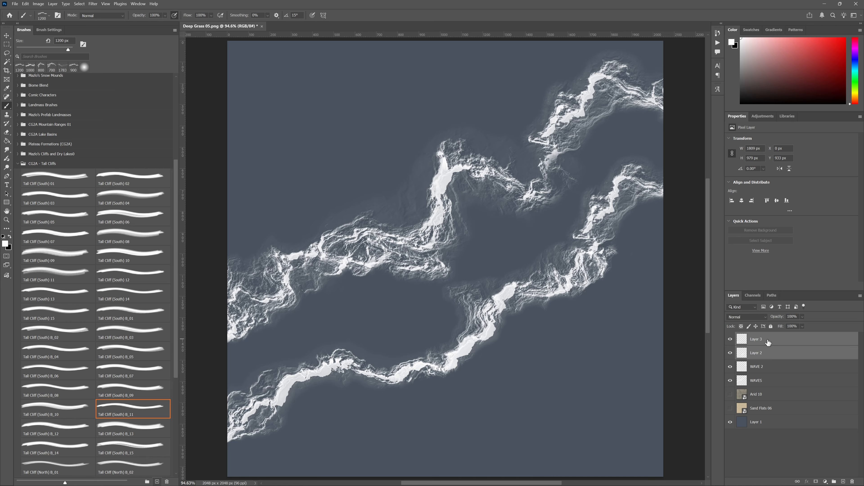
{"action": "left_click", "coordinate": [775, 368], "text": "shift"}
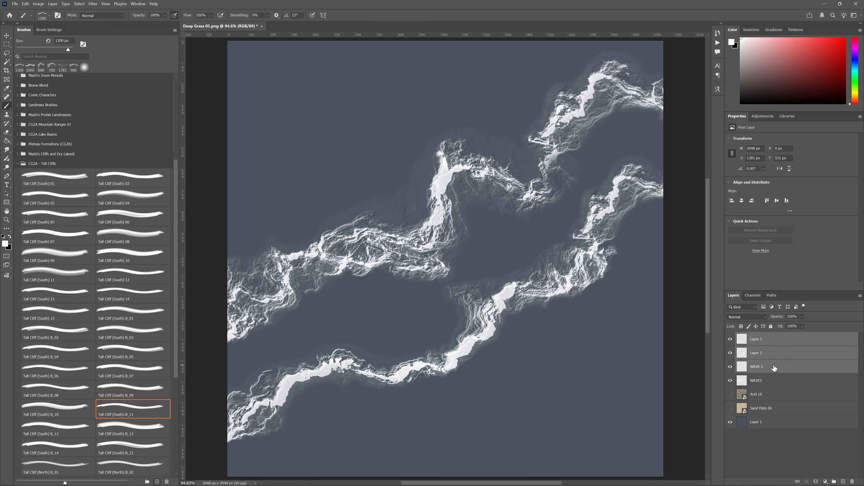
{"action": "key", "text": "ctrl+e"}
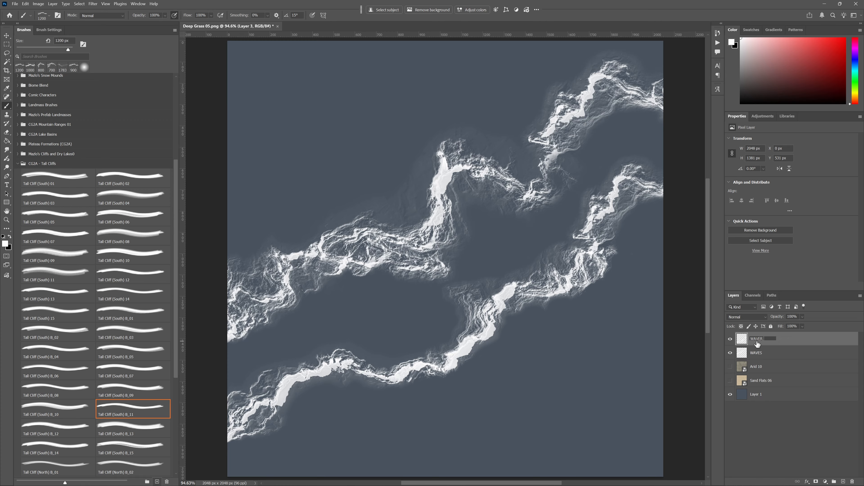
- Name the merged layer WAVER 2 and add a new empty layer directly above Layer 1
{"action": "key", "text": "Return"}
{"action": "left_click", "coordinate": [776, 395]}
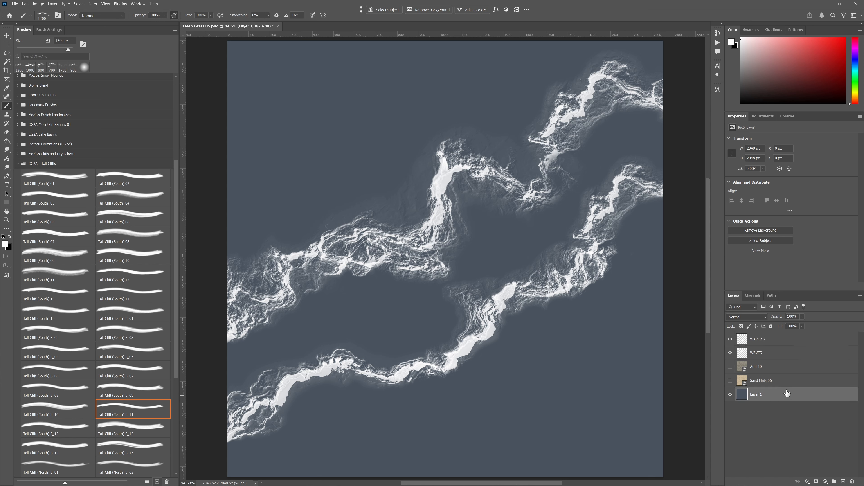
{"action": "left_click", "coordinate": [843, 482]}
{"action": "left_click", "coordinate": [774, 412]}
{"action": "left_click", "coordinate": [775, 395]}
- Choose the Soft Round brush and set the foreground colour to a darker shade of the sea's blue-grey
{"action": "right_click", "coordinate": [507, 258]}
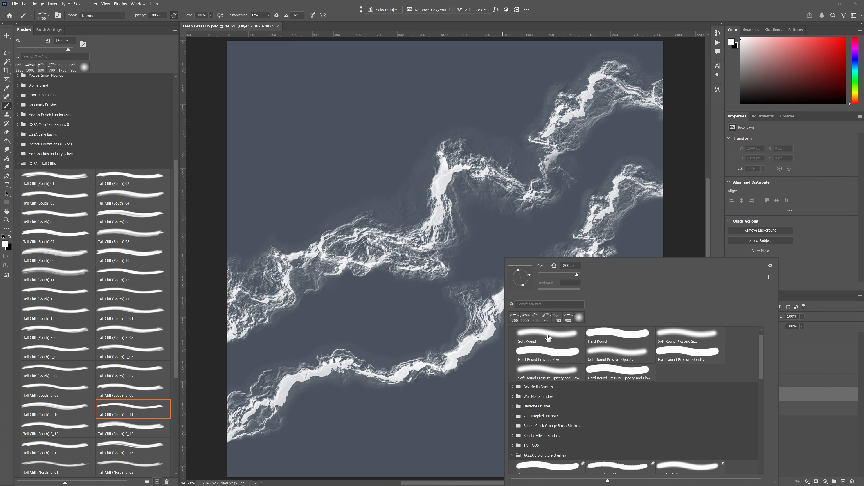
{"action": "left_click", "coordinate": [548, 337]}
{"action": "mouse_move", "coordinate": [388, 428]}
{"action": "left_mouse_down"}
{"action": "mouse_move", "coordinate": [436, 419]}
{"action": "mouse_move", "coordinate": [471, 431]}
{"action": "left_mouse_up"}
{"action": "key", "text": "ctrl+z"}
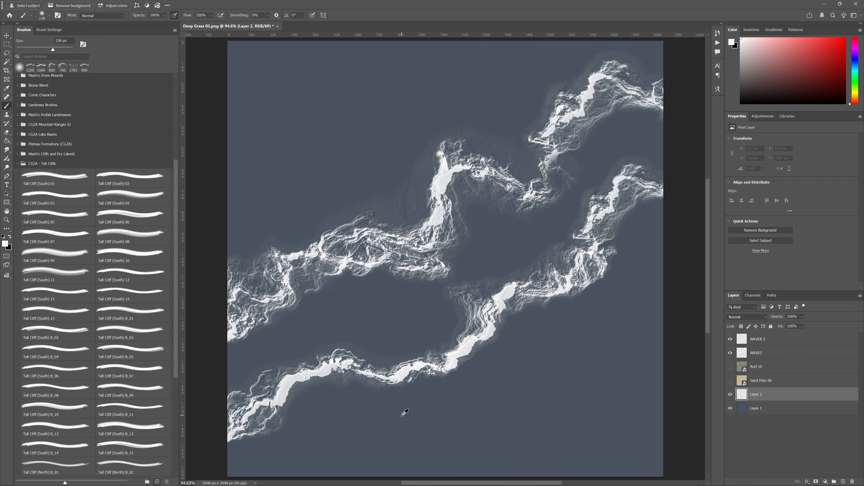
{"action": "left_click", "coordinate": [389, 417], "text": "alt"}
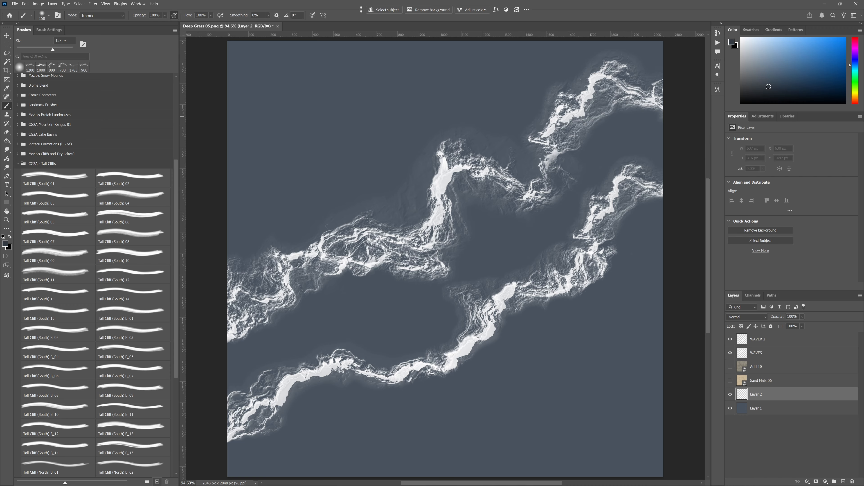
- Paint dark water on Layer 2 along the underside of the second wave line, using a soft brush of up to 250 px
{"action": "mouse_move", "coordinate": [576, 352]}
{"action": "left_mouse_down"}
{"action": "mouse_move", "coordinate": [484, 383]}
{"action": "mouse_move", "coordinate": [502, 397]}
{"action": "mouse_move", "coordinate": [478, 411]}
{"action": "left_mouse_up"}
{"action": "key", "text": "bracketright"}
{"action": "key", "text": "bracketright"}
{"action": "key", "text": "bracketright"}
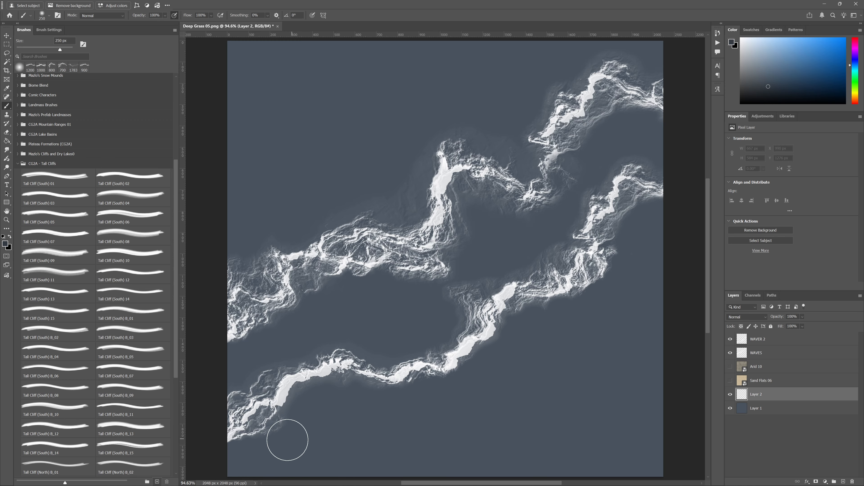
{"action": "mouse_move", "coordinate": [235, 455]}
{"action": "left_mouse_down"}
{"action": "mouse_move", "coordinate": [295, 428]}
{"action": "mouse_move", "coordinate": [267, 432]}
{"action": "mouse_move", "coordinate": [289, 413]}
{"action": "mouse_move", "coordinate": [259, 426]}
{"action": "mouse_move", "coordinate": [289, 417]}
{"action": "mouse_move", "coordinate": [309, 390]}
{"action": "mouse_move", "coordinate": [296, 392]}
{"action": "mouse_move", "coordinate": [345, 379]}
{"action": "mouse_move", "coordinate": [390, 391]}
{"action": "mouse_move", "coordinate": [356, 399]}
{"action": "mouse_move", "coordinate": [294, 452]}
{"action": "left_mouse_up"}
{"action": "key", "text": "bracketleft"}
{"action": "key", "text": "bracketleft"}
{"action": "key", "text": "bracketleft"}
{"action": "mouse_move", "coordinate": [353, 434]}
{"action": "left_mouse_down"}
{"action": "mouse_move", "coordinate": [378, 386]}
{"action": "mouse_move", "coordinate": [345, 389]}
{"action": "mouse_move", "coordinate": [294, 420]}
{"action": "mouse_move", "coordinate": [357, 413]}
{"action": "mouse_move", "coordinate": [394, 430]}
{"action": "mouse_move", "coordinate": [362, 431]}
{"action": "mouse_move", "coordinate": [416, 397]}
{"action": "mouse_move", "coordinate": [401, 346]}
{"action": "mouse_move", "coordinate": [479, 327]}
{"action": "mouse_move", "coordinate": [549, 255]}
{"action": "mouse_move", "coordinate": [588, 255]}
{"action": "mouse_move", "coordinate": [541, 257]}
{"action": "mouse_move", "coordinate": [511, 320]}
{"action": "mouse_move", "coordinate": [381, 372]}
{"action": "mouse_move", "coordinate": [371, 362]}
{"action": "mouse_move", "coordinate": [474, 350]}
{"action": "mouse_move", "coordinate": [497, 328]}
{"action": "mouse_move", "coordinate": [391, 397]}
{"action": "mouse_move", "coordinate": [435, 376]}
{"action": "mouse_move", "coordinate": [362, 337]}
{"action": "mouse_move", "coordinate": [469, 383]}
{"action": "mouse_move", "coordinate": [507, 417]}
{"action": "mouse_move", "coordinate": [699, 411]}
{"action": "mouse_move", "coordinate": [618, 397]}
{"action": "mouse_move", "coordinate": [570, 350]}
{"action": "mouse_move", "coordinate": [535, 344]}
{"action": "mouse_move", "coordinate": [573, 294]}
{"action": "mouse_move", "coordinate": [489, 376]}
{"action": "mouse_move", "coordinate": [563, 309]}
{"action": "mouse_move", "coordinate": [598, 301]}
{"action": "mouse_move", "coordinate": [613, 322]}
{"action": "mouse_move", "coordinate": [501, 393]}
{"action": "mouse_move", "coordinate": [496, 366]}
{"action": "mouse_move", "coordinate": [518, 336]}
{"action": "mouse_move", "coordinate": [481, 415]}
{"action": "mouse_move", "coordinate": [561, 402]}
{"action": "mouse_move", "coordinate": [565, 273]}
{"action": "left_mouse_up"}
- Extend the dark water below the second wave line toward the canvas's right edge with the soft brush at up to 400 px
{"action": "key", "text": "bracketright"}
{"action": "key", "text": "bracketright"}
{"action": "key", "text": "bracketright"}
{"action": "key", "text": "bracketright"}
{"action": "key", "text": "bracketright"}
{"action": "key", "text": "bracketleft"}
{"action": "key", "text": "bracketleft"}
{"action": "key", "text": "bracketleft"}
{"action": "key", "text": "bracketleft"}
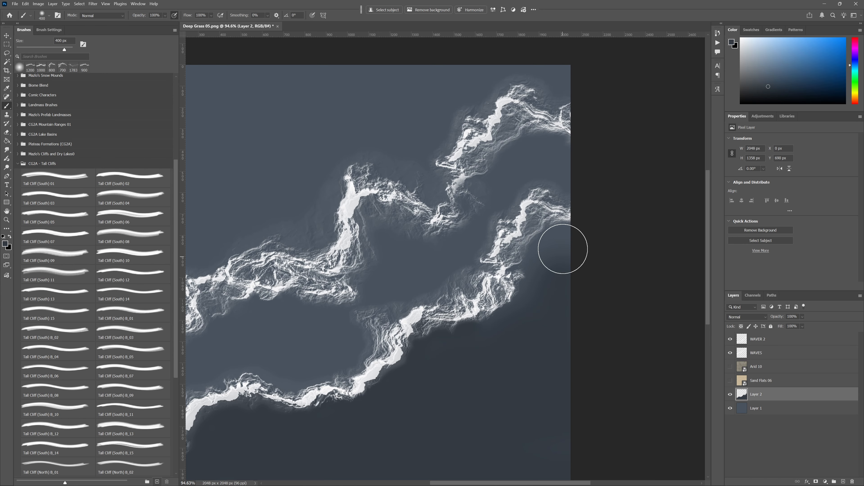
{"action": "mouse_move", "coordinate": [561, 233]}
{"action": "left_mouse_down"}
{"action": "mouse_move", "coordinate": [534, 212]}
{"action": "mouse_move", "coordinate": [560, 223]}
{"action": "mouse_move", "coordinate": [532, 223]}
{"action": "mouse_move", "coordinate": [520, 248]}
{"action": "mouse_move", "coordinate": [502, 252]}
{"action": "mouse_move", "coordinate": [526, 241]}
{"action": "mouse_move", "coordinate": [532, 257]}
{"action": "mouse_move", "coordinate": [523, 266]}
{"action": "mouse_move", "coordinate": [569, 242]}
{"action": "mouse_move", "coordinate": [532, 297]}
{"action": "mouse_move", "coordinate": [548, 264]}
{"action": "mouse_move", "coordinate": [469, 323]}
{"action": "mouse_move", "coordinate": [404, 358]}
{"action": "left_mouse_up"}
- Paint dark water close to the second wave line's middle bend with a smaller brush and erase the spill above the line at 150 px
{"action": "key", "text": "bracketleft"}
{"action": "key", "text": "bracketleft"}
{"action": "key", "text": "bracketright"}
{"action": "key", "text": "bracketright"}
{"action": "key", "text": "bracketright"}
{"action": "mouse_move", "coordinate": [369, 319]}
{"action": "left_mouse_down"}
{"action": "mouse_move", "coordinate": [388, 329]}
{"action": "mouse_move", "coordinate": [374, 363]}
{"action": "mouse_move", "coordinate": [385, 323]}
{"action": "mouse_move", "coordinate": [369, 316]}
{"action": "mouse_move", "coordinate": [467, 285]}
{"action": "mouse_move", "coordinate": [454, 307]}
{"action": "left_mouse_up"}
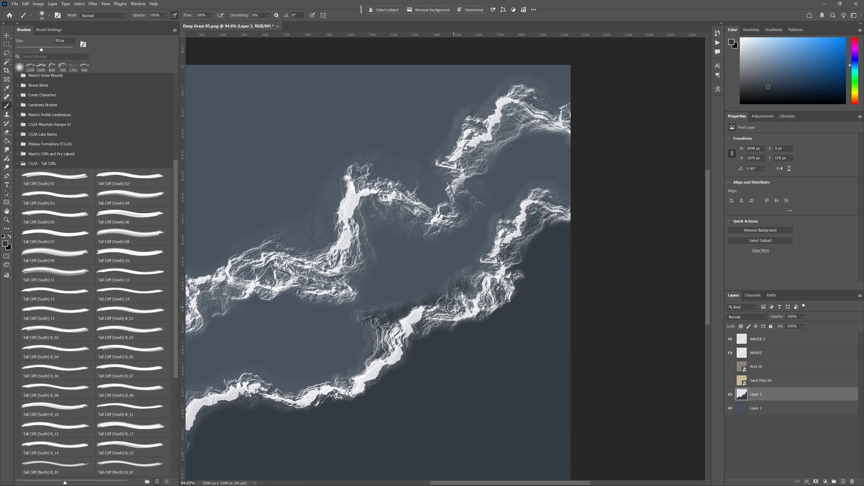
{"action": "key", "text": "e"}
{"action": "mouse_move", "coordinate": [466, 278]}
{"action": "left_mouse_down"}
{"action": "mouse_move", "coordinate": [387, 314]}
{"action": "mouse_move", "coordinate": [378, 309]}
{"action": "mouse_move", "coordinate": [372, 341]}
{"action": "mouse_move", "coordinate": [369, 328]}
{"action": "left_mouse_up"}
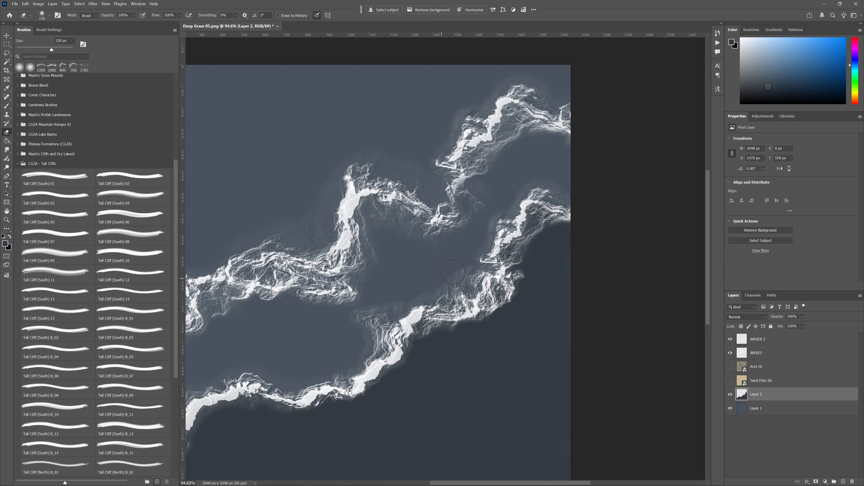
- Darken the water tight against the lower edge of the second wave line toward its left end
{"action": "key", "text": "b"}
{"action": "left_click_drag", "start_coordinate": [338, 398], "coordinate": [400, 376]}
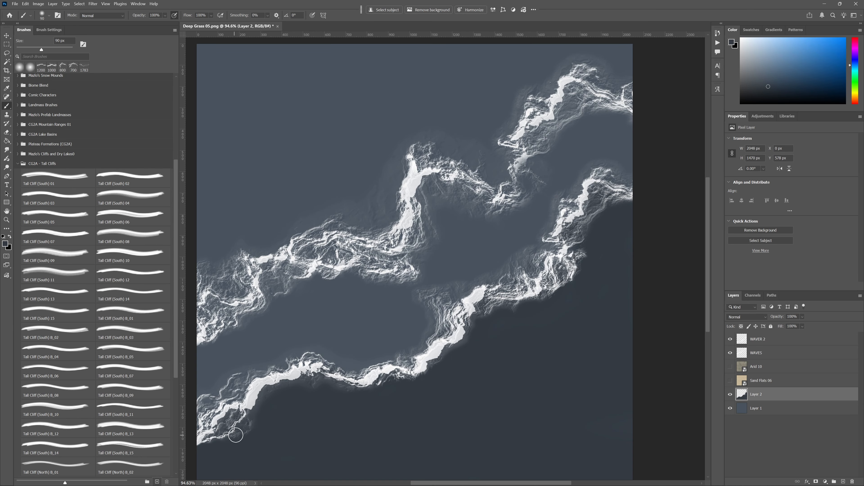
{"action": "left_click_drag", "start_coordinate": [303, 428], "coordinate": [393, 417]}
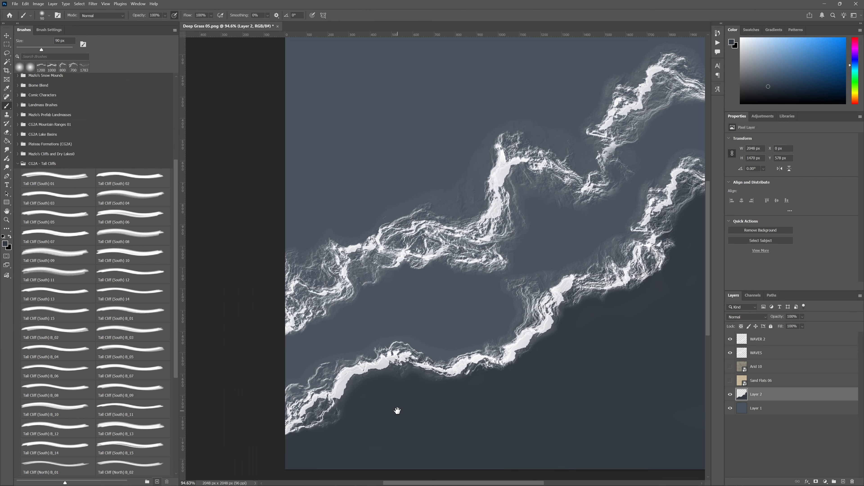
- Soften the lower edge of the WAVER 2 layer where it meets the dark water, using a soft 150 px eraser
{"action": "left_click", "coordinate": [729, 340]}
{"action": "left_click", "coordinate": [747, 341]}
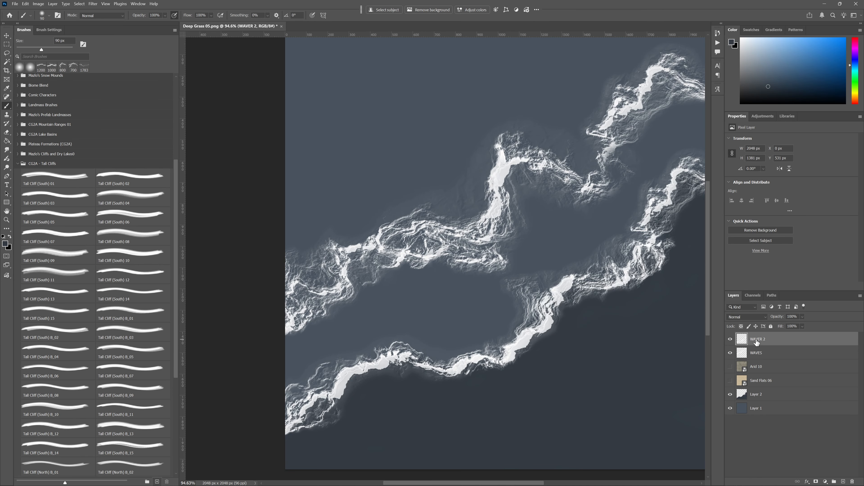
{"action": "key", "text": "e"}
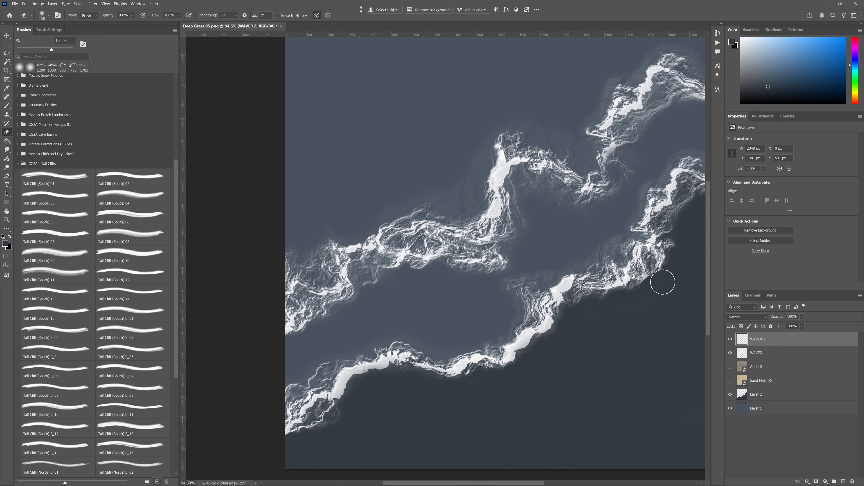
{"action": "left_click_drag", "start_coordinate": [679, 233], "coordinate": [620, 284]}
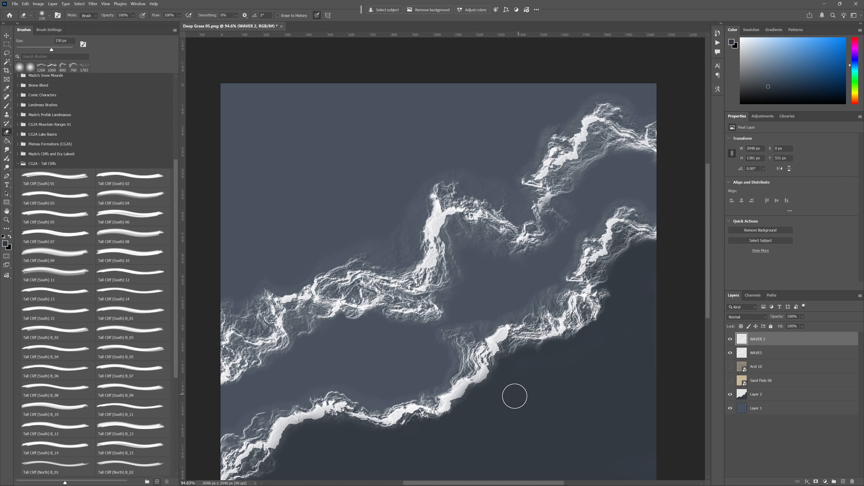
{"action": "mouse_move", "coordinate": [438, 447]}
{"action": "left_mouse_down"}
{"action": "mouse_move", "coordinate": [530, 384]}
{"action": "mouse_move", "coordinate": [476, 412]}
{"action": "left_mouse_up"}
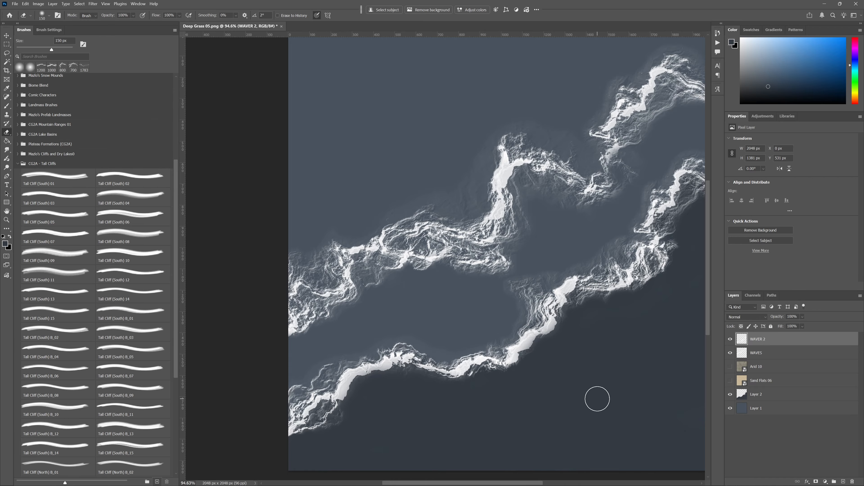
{"action": "left_click_drag", "start_coordinate": [594, 399], "coordinate": [546, 395]}
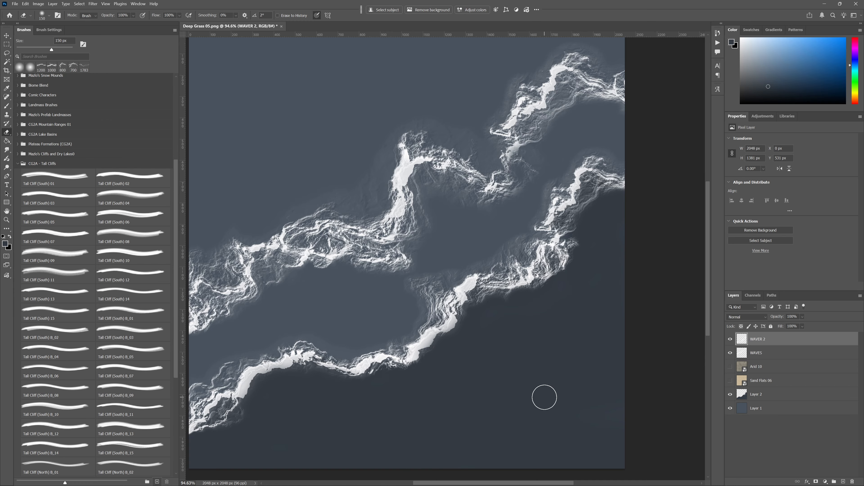
- Rename the dark water layer DEEP WATER and add a new layer between it and Layer 1
{"action": "double_click", "coordinate": [754, 395]}
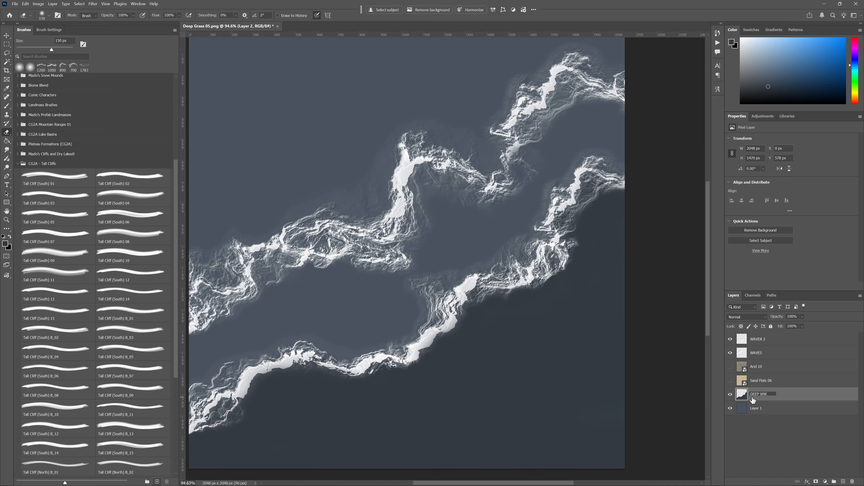
{"action": "key", "text": "Return"}
{"action": "left_click", "coordinate": [779, 412]}
{"action": "left_click", "coordinate": [787, 397]}
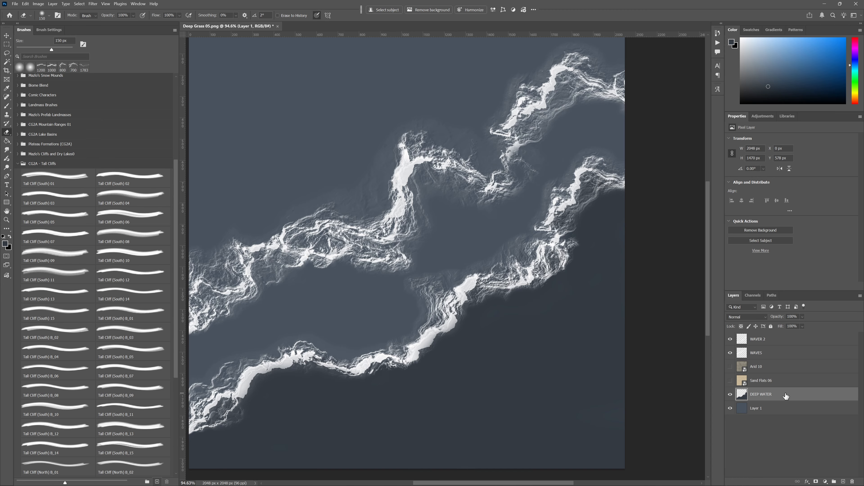
{"action": "left_click", "coordinate": [781, 412]}
{"action": "left_click", "coordinate": [843, 482]}
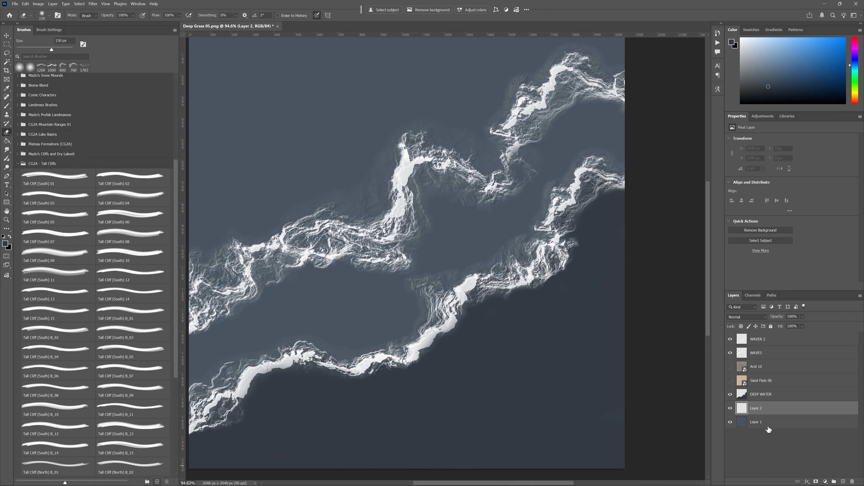
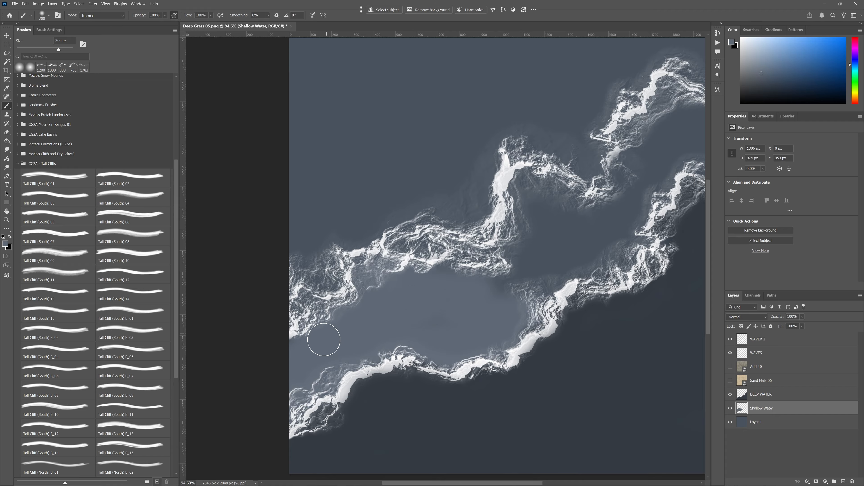
- Fill the channel between the two wave lines with shallow water colour up to its upper-right end, adjusting the soft brush to 150 px
{"action": "mouse_move", "coordinate": [517, 308]}
{"action": "left_mouse_down"}
{"action": "mouse_move", "coordinate": [524, 292]}
{"action": "mouse_move", "coordinate": [506, 285]}
{"action": "mouse_move", "coordinate": [541, 215]}
{"action": "mouse_move", "coordinate": [522, 174]}
{"action": "mouse_move", "coordinate": [566, 187]}
{"action": "mouse_move", "coordinate": [578, 201]}
{"action": "mouse_move", "coordinate": [518, 201]}
{"action": "mouse_move", "coordinate": [519, 230]}
{"action": "mouse_move", "coordinate": [533, 240]}
{"action": "mouse_move", "coordinate": [548, 233]}
{"action": "mouse_move", "coordinate": [536, 256]}
{"action": "mouse_move", "coordinate": [552, 277]}
{"action": "mouse_move", "coordinate": [600, 245]}
{"action": "mouse_move", "coordinate": [577, 223]}
{"action": "mouse_move", "coordinate": [624, 218]}
{"action": "mouse_move", "coordinate": [639, 230]}
{"action": "mouse_move", "coordinate": [615, 254]}
{"action": "mouse_move", "coordinate": [584, 257]}
{"action": "mouse_move", "coordinate": [592, 263]}
{"action": "mouse_move", "coordinate": [630, 225]}
{"action": "mouse_move", "coordinate": [645, 194]}
{"action": "mouse_move", "coordinate": [630, 171]}
{"action": "mouse_move", "coordinate": [623, 181]}
{"action": "mouse_move", "coordinate": [633, 160]}
{"action": "mouse_move", "coordinate": [613, 200]}
{"action": "mouse_move", "coordinate": [604, 192]}
{"action": "mouse_move", "coordinate": [671, 180]}
{"action": "mouse_move", "coordinate": [657, 168]}
{"action": "mouse_move", "coordinate": [690, 148]}
{"action": "mouse_move", "coordinate": [683, 128]}
{"action": "mouse_move", "coordinate": [657, 136]}
{"action": "mouse_move", "coordinate": [698, 105]}
{"action": "mouse_move", "coordinate": [704, 124]}
{"action": "mouse_move", "coordinate": [690, 100]}
{"action": "mouse_move", "coordinate": [669, 93]}
{"action": "mouse_move", "coordinate": [635, 132]}
{"action": "mouse_move", "coordinate": [613, 137]}
{"action": "mouse_move", "coordinate": [631, 138]}
{"action": "mouse_move", "coordinate": [669, 111]}
{"action": "left_mouse_up"}
{"action": "key", "text": "bracketleft"}
{"action": "key", "text": "bracketleft"}
{"action": "key", "text": "bracketleft"}
{"action": "key", "text": "bracketright"}
{"action": "key", "text": "bracketright"}
{"action": "key", "text": "bracketright"}
{"action": "key", "text": "bracketleft"}
{"action": "key", "text": "bracketleft"}
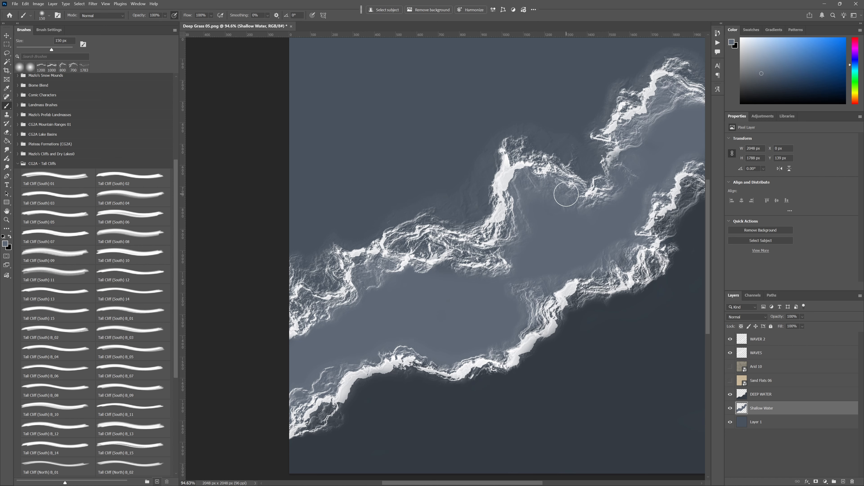
{"action": "mouse_move", "coordinate": [512, 258]}
{"action": "left_mouse_down"}
{"action": "mouse_move", "coordinate": [492, 262]}
{"action": "mouse_move", "coordinate": [491, 248]}
{"action": "mouse_move", "coordinate": [510, 239]}
{"action": "left_mouse_up"}
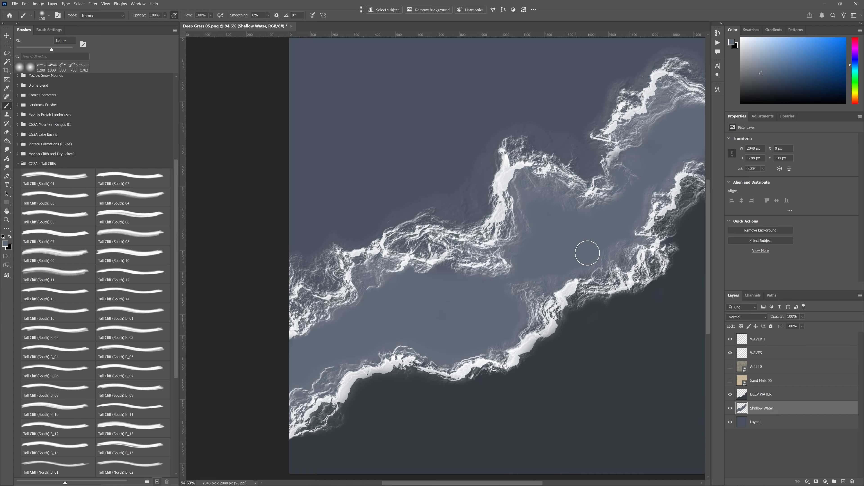
- Toggle Layer 1 to compare, leave it hidden to expose gaps in the painted water, and make DEEP WATER the active layer
{"action": "left_click", "coordinate": [730, 423]}
{"action": "left_click", "coordinate": [730, 422]}
{"action": "left_click", "coordinate": [730, 422]}
{"action": "left_click", "coordinate": [729, 423]}
{"action": "left_click", "coordinate": [730, 423]}
{"action": "left_click", "coordinate": [744, 398]}
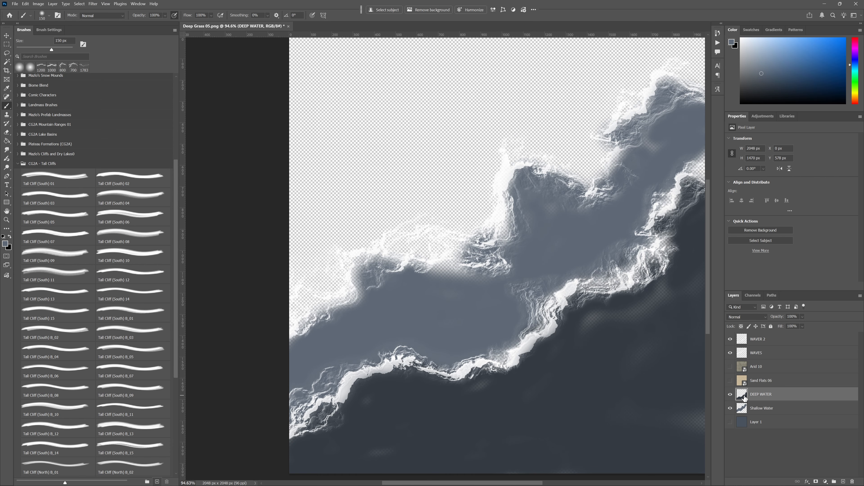
{"action": "mouse_move", "coordinate": [635, 347]}
{"action": "left_mouse_down"}
{"action": "mouse_move", "coordinate": [657, 317]}
{"action": "mouse_move", "coordinate": [596, 365]}
{"action": "mouse_move", "coordinate": [614, 365]}
{"action": "left_mouse_up"}
{"action": "key", "text": "ctrl+z"}
{"action": "key", "text": "ctrl+z"}
- Sample the dark water colour and fill the thin patches across the DEEP WATER layer with a 400 px soft brush
{"action": "left_click", "coordinate": [598, 372], "text": "alt"}
{"action": "key", "text": "bracketright"}
{"action": "key", "text": "bracketright"}
{"action": "key", "text": "bracketright"}
{"action": "key", "text": "bracketright"}
{"action": "key", "text": "bracketright"}
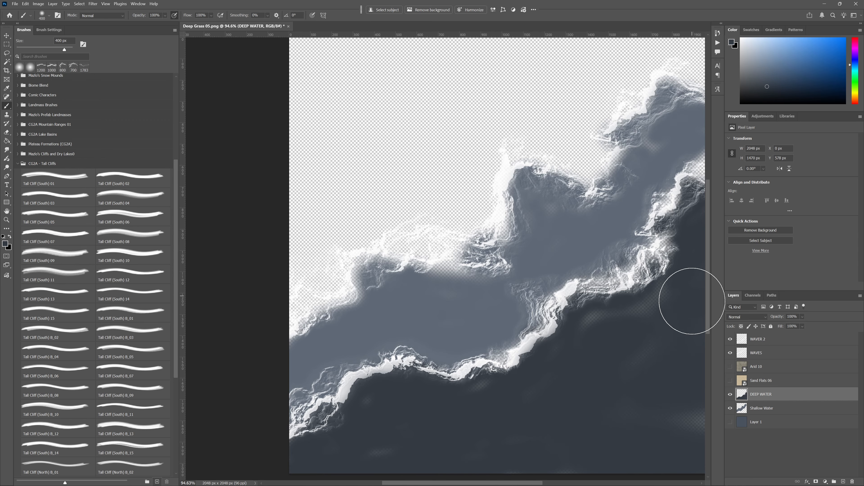
{"action": "scroll", "coordinate": [709, 263], "scroll_direction": "up", "scroll_amount": 1}
{"action": "mouse_move", "coordinate": [654, 328]}
{"action": "left_mouse_down"}
{"action": "mouse_move", "coordinate": [549, 314]}
{"action": "mouse_move", "coordinate": [566, 299]}
{"action": "left_mouse_up"}
{"action": "left_click", "coordinate": [626, 395]}
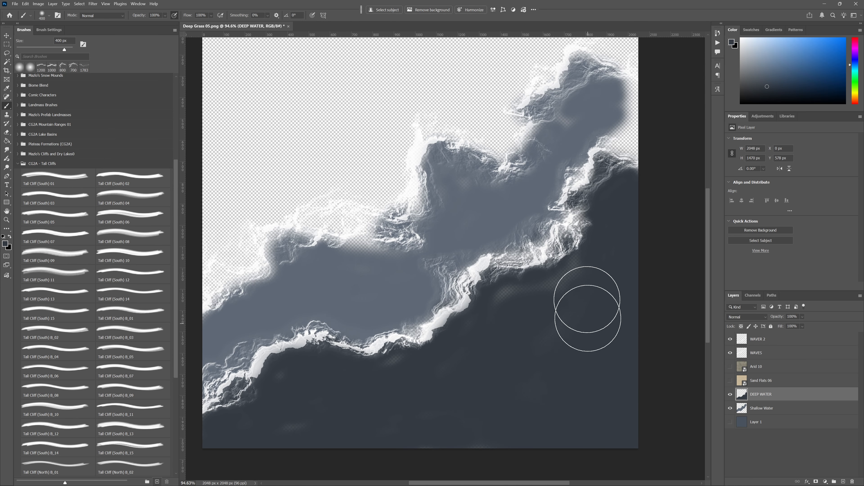
{"action": "mouse_move", "coordinate": [603, 275]}
{"action": "left_mouse_down"}
{"action": "mouse_move", "coordinate": [510, 321]}
{"action": "mouse_move", "coordinate": [503, 314]}
{"action": "mouse_move", "coordinate": [500, 336]}
{"action": "mouse_move", "coordinate": [420, 408]}
{"action": "mouse_move", "coordinate": [459, 418]}
{"action": "mouse_move", "coordinate": [515, 360]}
{"action": "left_mouse_up"}
{"action": "mouse_move", "coordinate": [422, 386]}
{"action": "left_mouse_down"}
{"action": "mouse_move", "coordinate": [527, 400]}
{"action": "mouse_move", "coordinate": [589, 344]}
{"action": "left_mouse_up"}
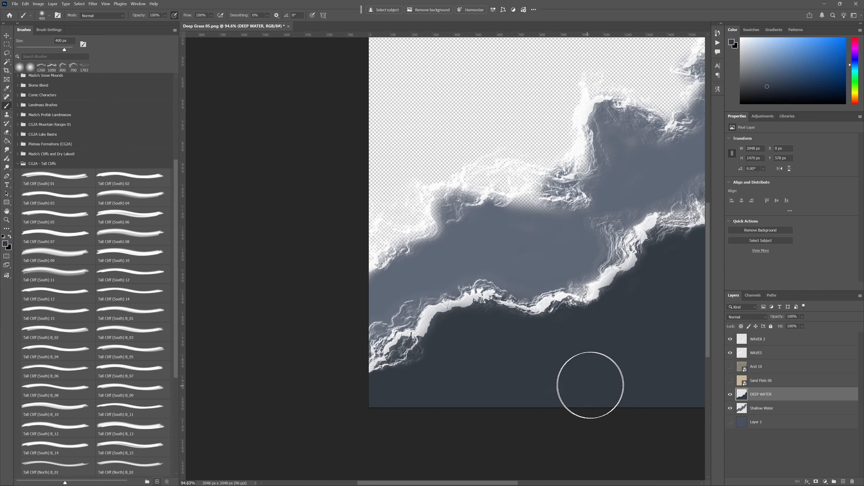
{"action": "left_click_drag", "start_coordinate": [573, 365], "coordinate": [440, 376]}
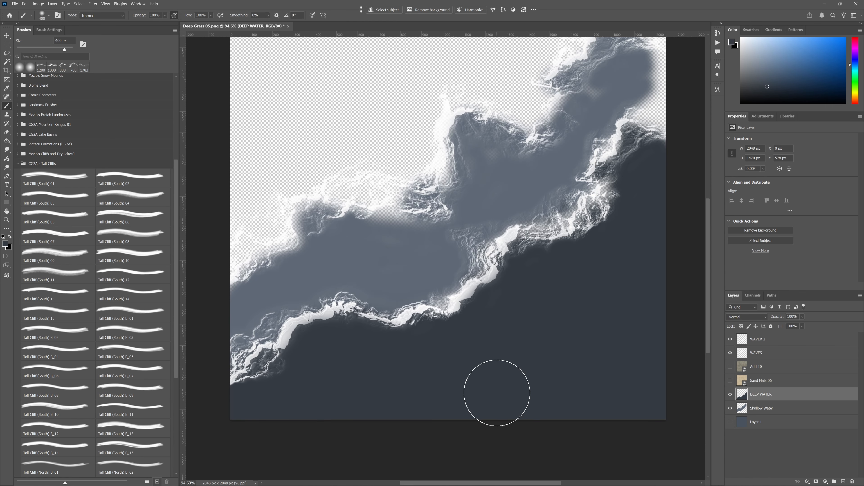
- Touch up the deep water tight against the underside of the second wave line with a 175 px brush
{"action": "key", "text": "bracketleft"}
{"action": "key", "text": "bracketleft"}
{"action": "key", "text": "bracketleft"}
{"action": "key", "text": "bracketleft"}
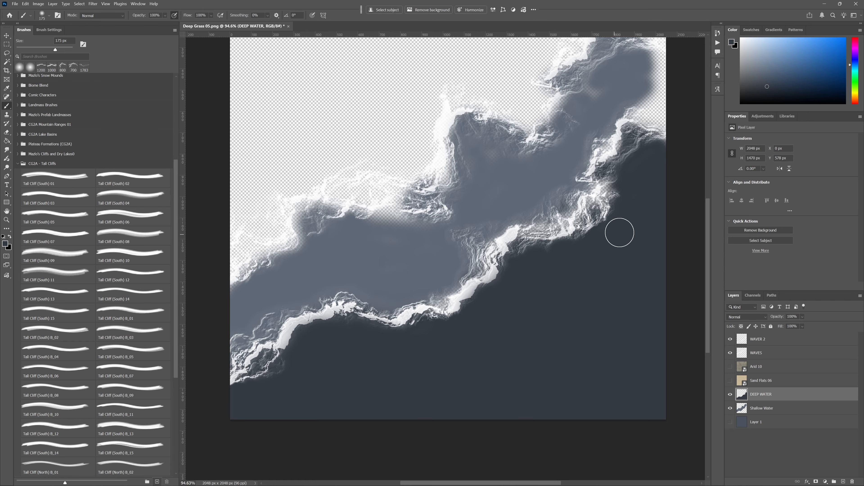
{"action": "left_click_drag", "start_coordinate": [619, 188], "coordinate": [614, 198]}
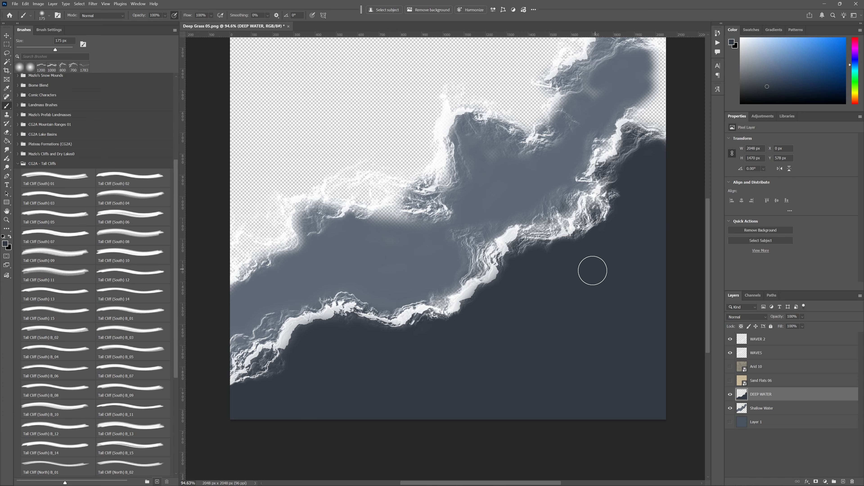
{"action": "left_click_drag", "start_coordinate": [465, 383], "coordinate": [542, 371]}
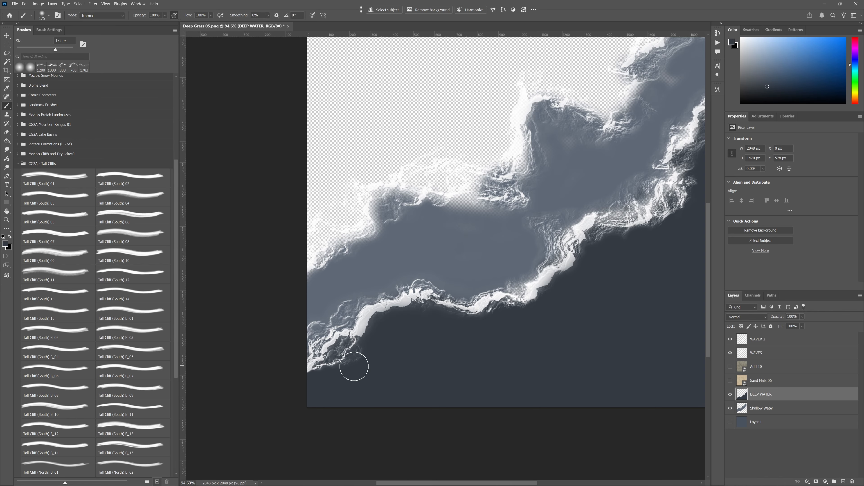
{"action": "left_click_drag", "start_coordinate": [534, 364], "coordinate": [461, 413]}
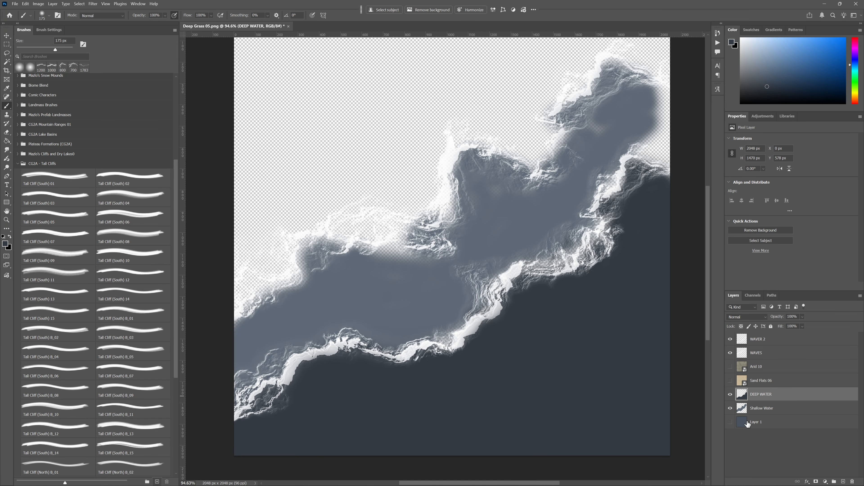
- Fill the transparent patches on the Shallow Water layer along the first wave line and at the channel's right and left ends
{"action": "left_click", "coordinate": [749, 412]}
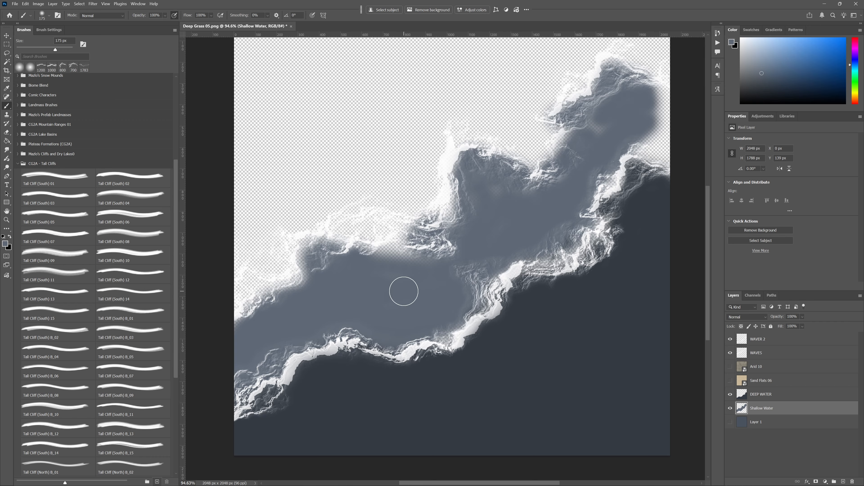
{"action": "left_click_drag", "start_coordinate": [409, 264], "coordinate": [395, 276]}
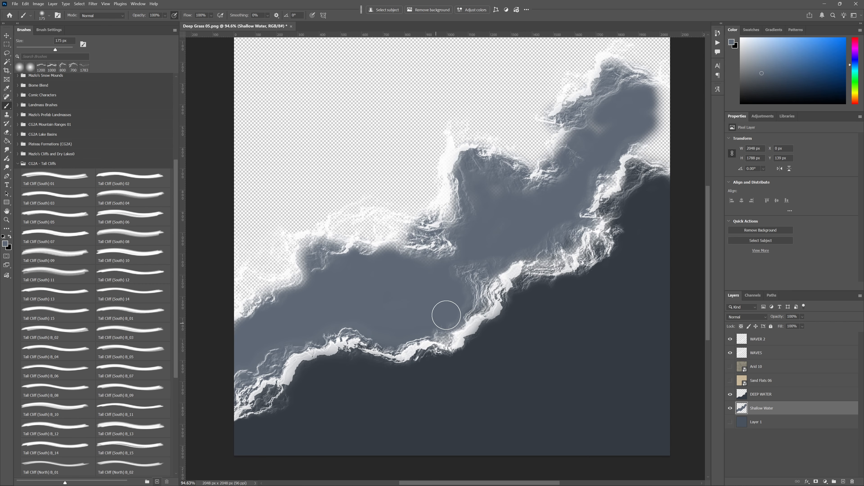
{"action": "mouse_move", "coordinate": [442, 330]}
{"action": "left_mouse_down"}
{"action": "mouse_move", "coordinate": [490, 277]}
{"action": "mouse_move", "coordinate": [590, 235]}
{"action": "mouse_move", "coordinate": [620, 164]}
{"action": "mouse_move", "coordinate": [668, 158]}
{"action": "mouse_move", "coordinate": [653, 145]}
{"action": "mouse_move", "coordinate": [655, 101]}
{"action": "mouse_move", "coordinate": [677, 95]}
{"action": "mouse_move", "coordinate": [684, 140]}
{"action": "mouse_move", "coordinate": [673, 116]}
{"action": "mouse_move", "coordinate": [588, 160]}
{"action": "left_mouse_up"}
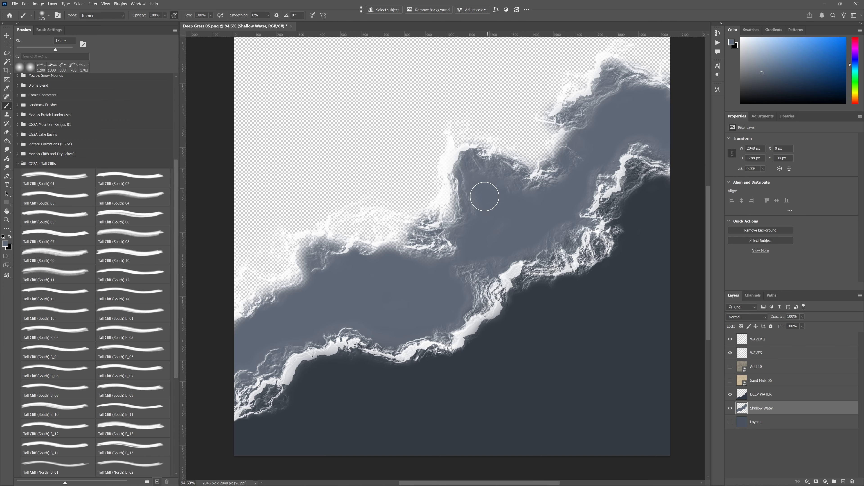
{"action": "mouse_move", "coordinate": [324, 267]}
{"action": "left_mouse_down"}
{"action": "mouse_move", "coordinate": [318, 282]}
{"action": "mouse_move", "coordinate": [258, 315]}
{"action": "mouse_move", "coordinate": [243, 357]}
{"action": "left_mouse_up"}
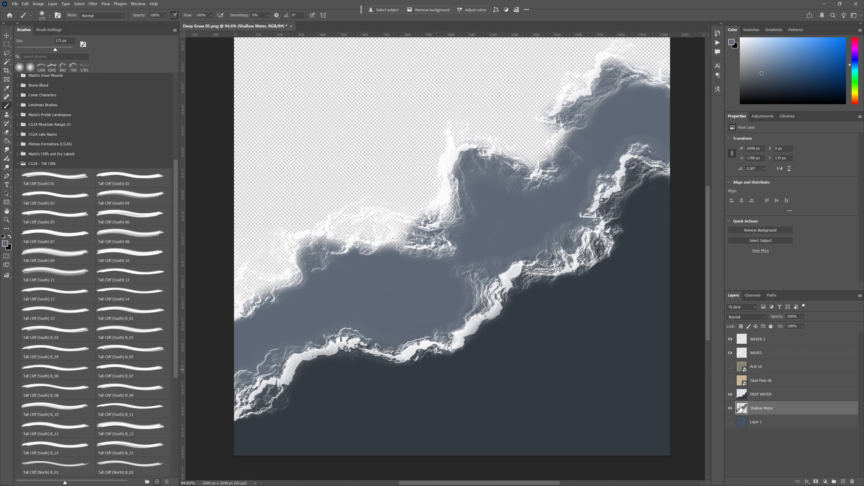
- Show the Sand Flats 06 texture and move the DEEP WATER and Shallow Water layers together above Arid 10
{"action": "left_click", "coordinate": [731, 380]}
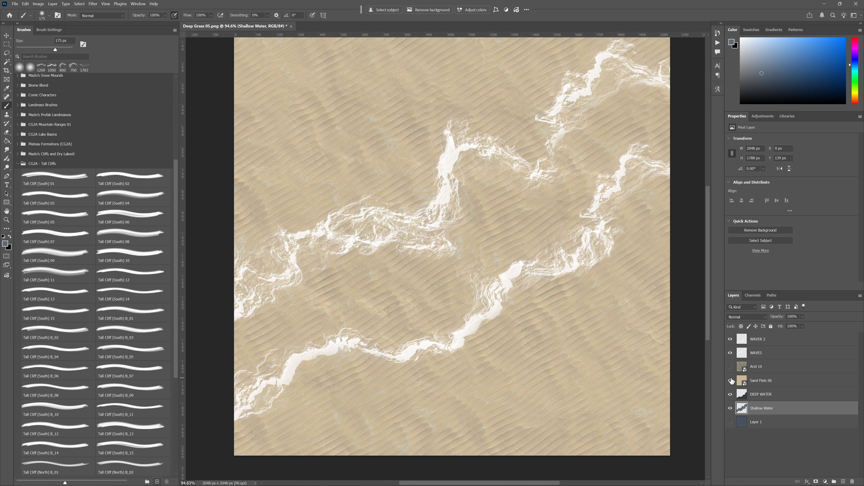
{"action": "left_click", "coordinate": [745, 391], "text": "shift"}
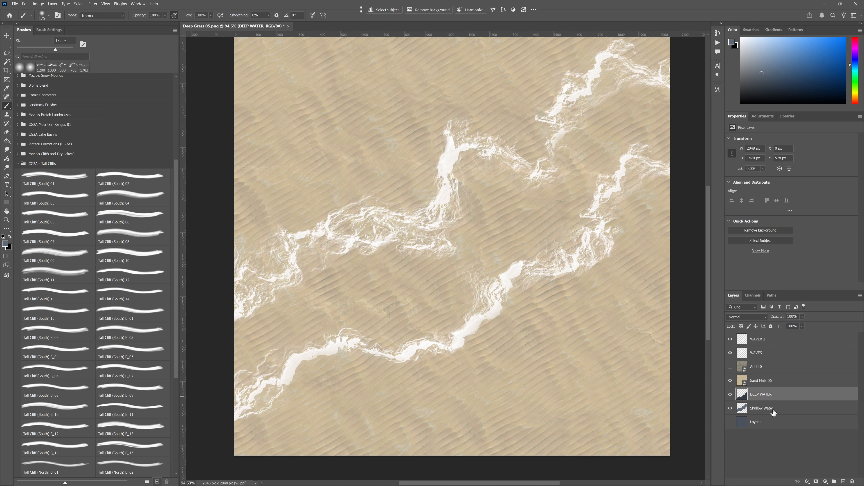
{"action": "left_click_drag", "start_coordinate": [772, 400], "coordinate": [774, 363]}
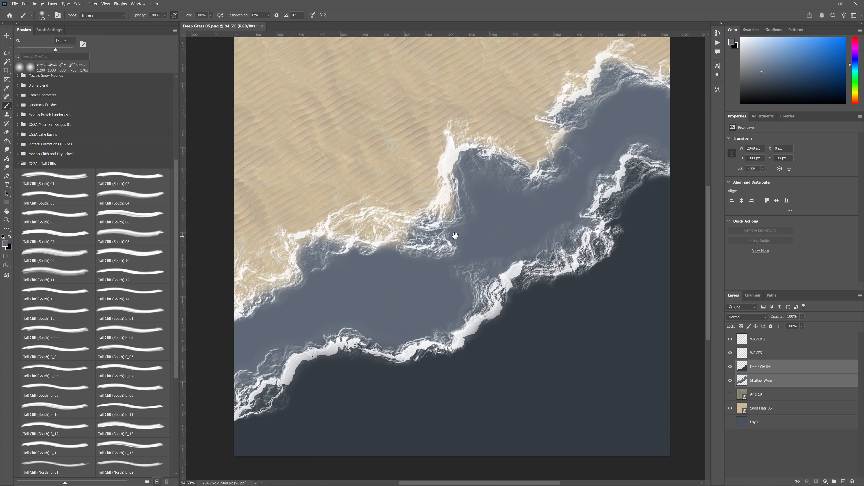
{"action": "left_click_drag", "start_coordinate": [455, 236], "coordinate": [453, 311]}
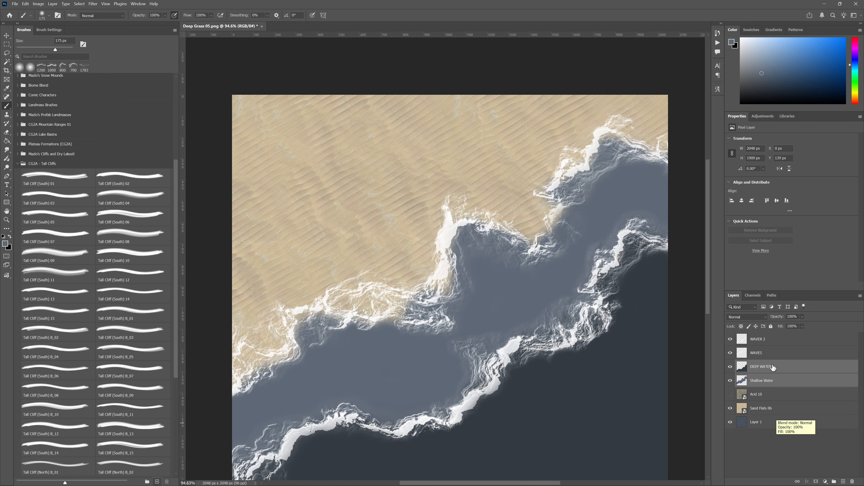
{"action": "key", "text": "ctrl+0"}
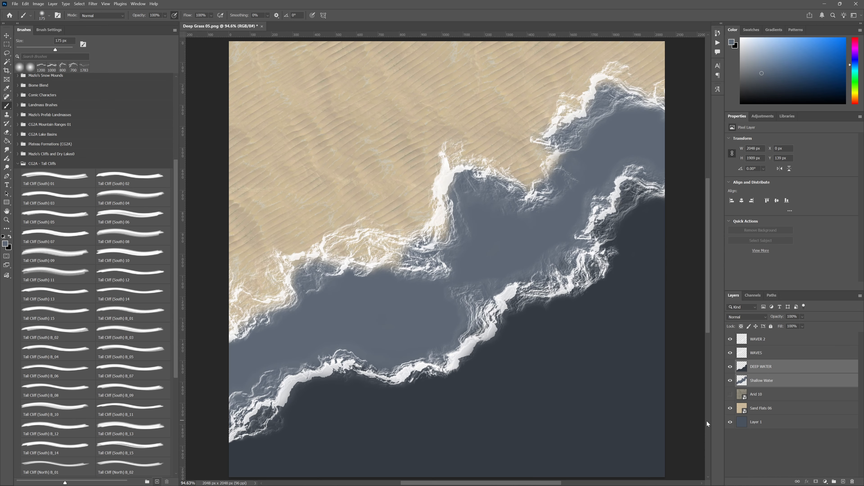
- Toggle the Shallow Water layer to compare and set its opacity to 90%
{"action": "left_click", "coordinate": [789, 383]}
{"action": "left_click", "coordinate": [730, 381]}
{"action": "left_click", "coordinate": [730, 381]}
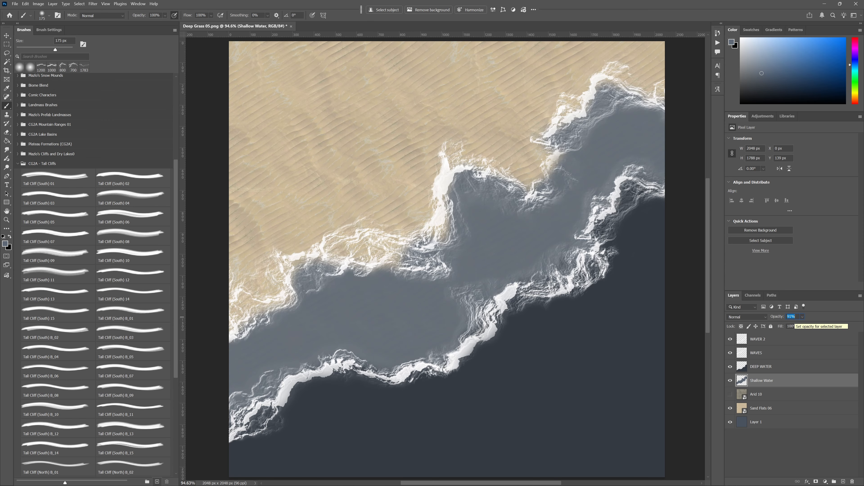
{"action": "type", "text": "90"}
- Add a Color Overlay effect to the Shallow Water layer using the dark blue-grey colour #3d444b
{"action": "double_click", "coordinate": [797, 382]}
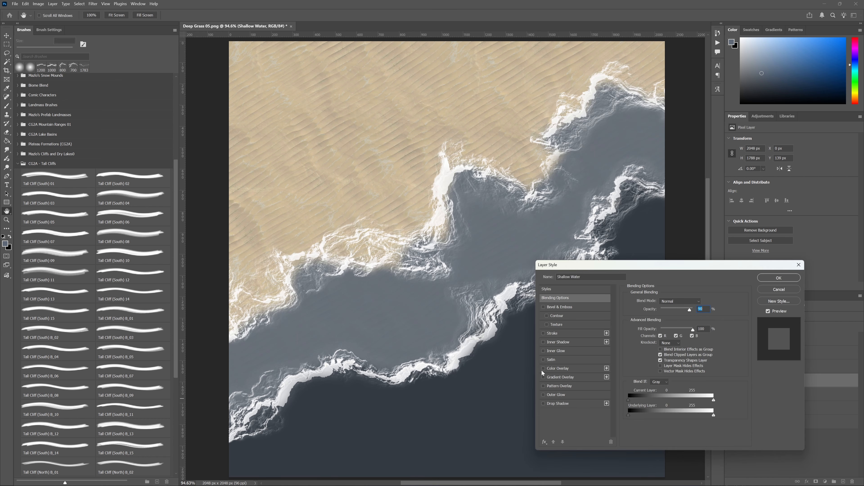
{"action": "left_click", "coordinate": [556, 368]}
{"action": "left_click", "coordinate": [702, 302]}
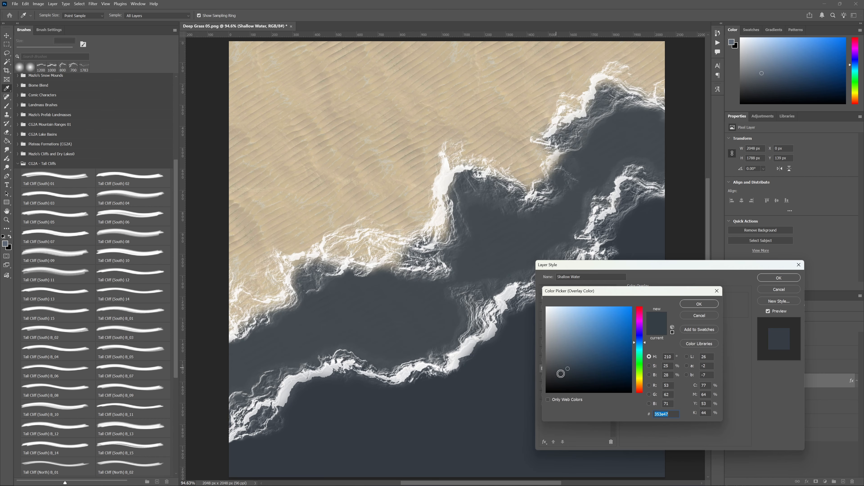
{"action": "left_click", "coordinate": [560, 375]}
{"action": "left_click", "coordinate": [561, 367]}
{"action": "left_click", "coordinate": [691, 304]}
{"action": "left_click", "coordinate": [779, 276]}
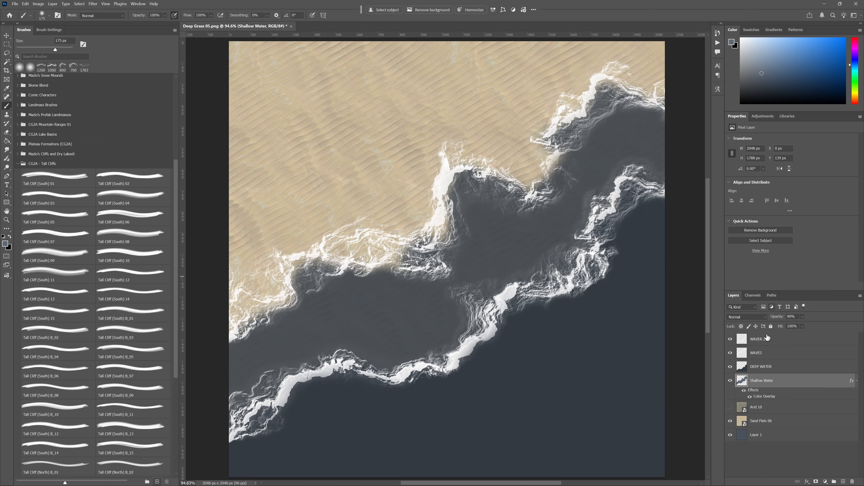
- Add a Color Overlay effect to the DEEP WATER layer using the darker grey colour #33383b
{"action": "left_click", "coordinate": [796, 368]}
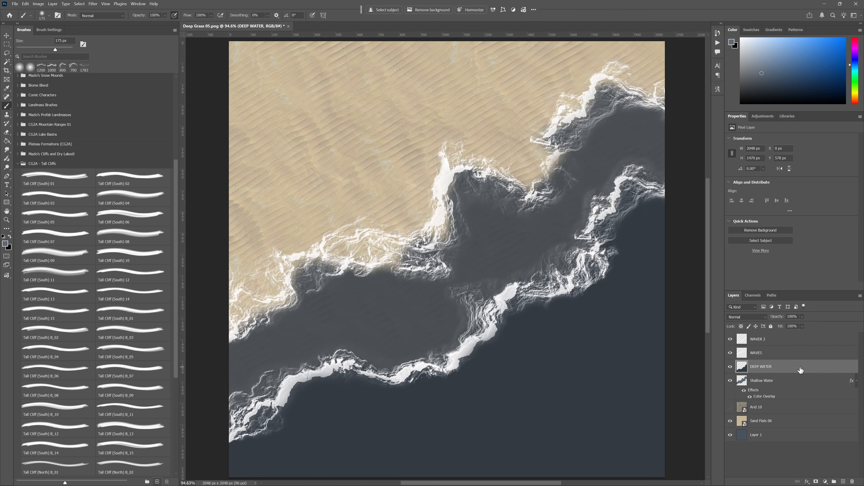
{"action": "double_click", "coordinate": [800, 370]}
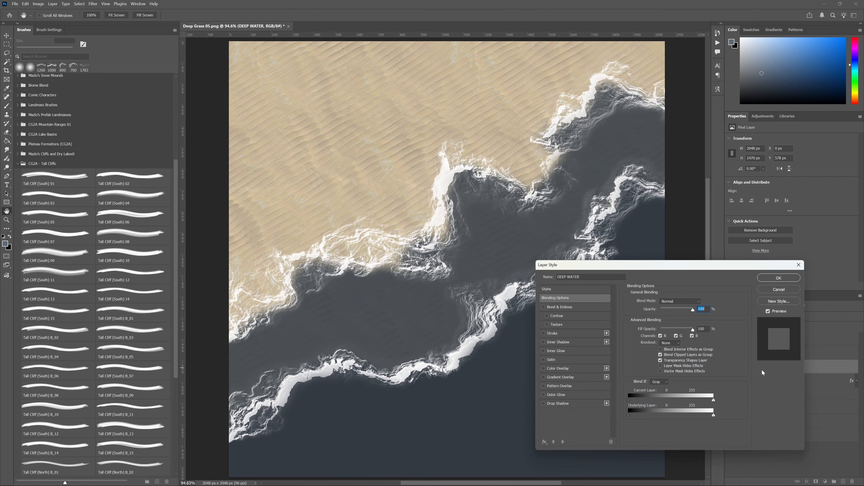
{"action": "left_click", "coordinate": [543, 368]}
{"action": "left_click", "coordinate": [558, 369]}
{"action": "left_click", "coordinate": [708, 301]}
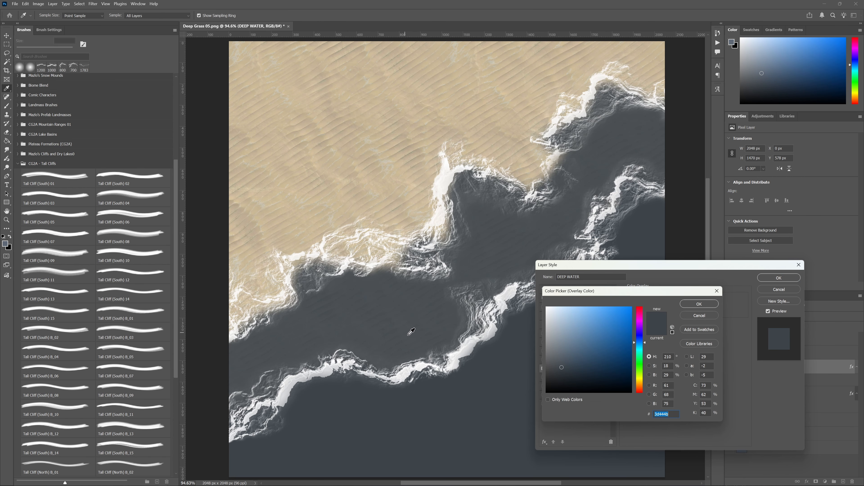
{"action": "left_click", "coordinate": [439, 324]}
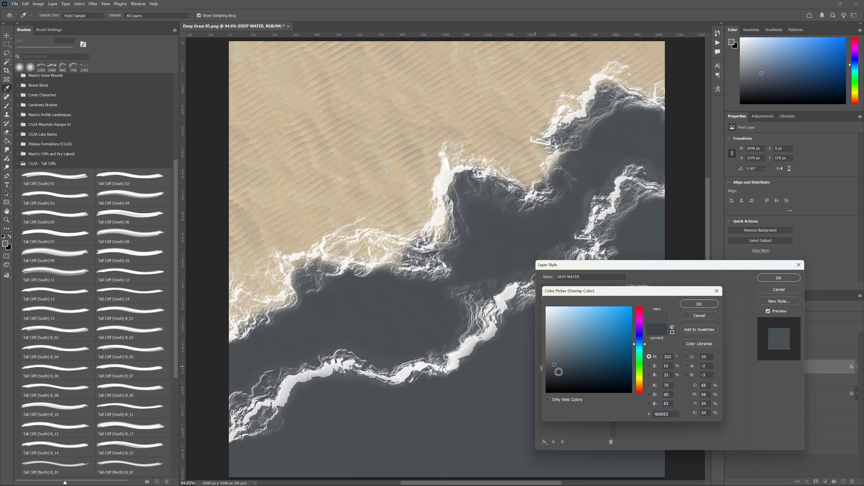
{"action": "left_click", "coordinate": [558, 375]}
{"action": "left_click", "coordinate": [556, 370]}
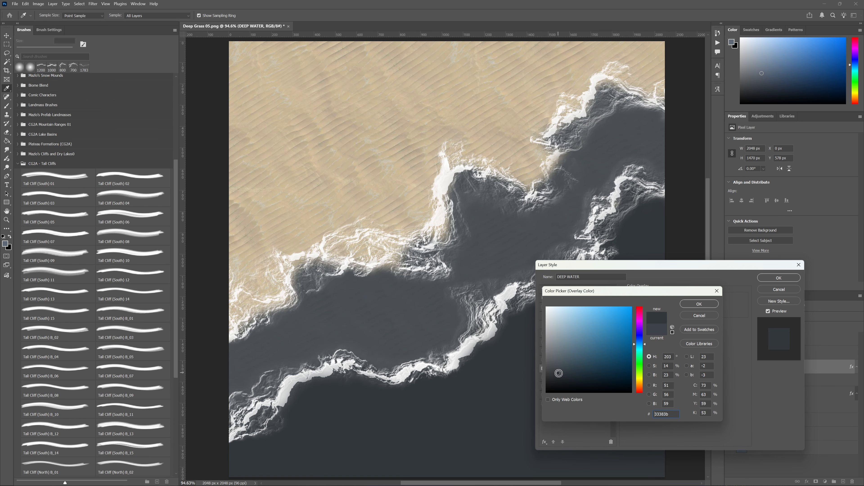
{"action": "left_click", "coordinate": [696, 305]}
{"action": "left_click", "coordinate": [774, 278]}
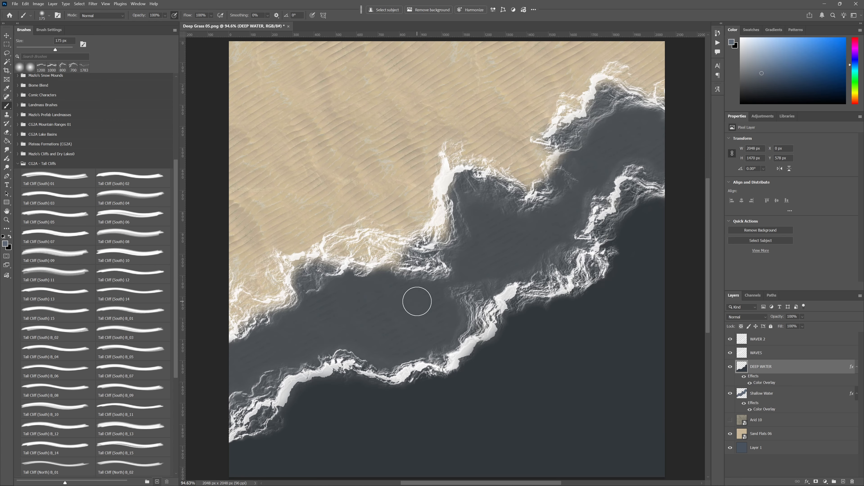
- Add a new layer directly beneath Shallow Water and name it SHORE WATER
{"action": "left_click_drag", "start_coordinate": [407, 295], "coordinate": [450, 343]}
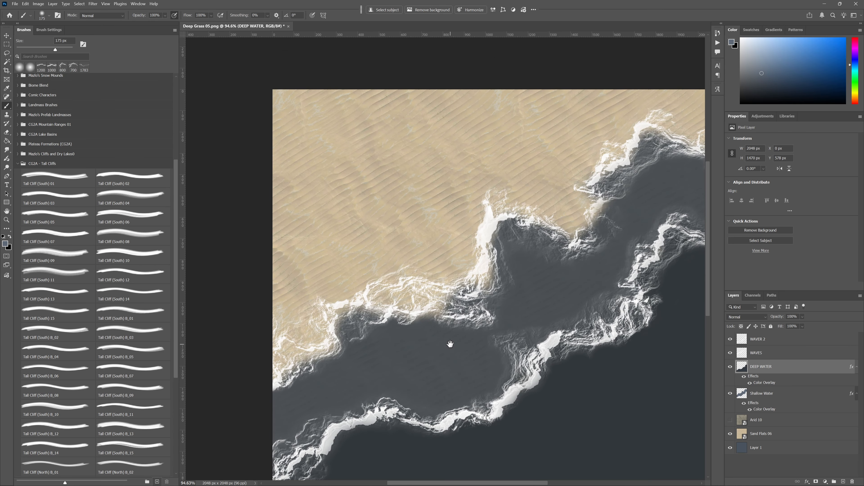
{"action": "mouse_move", "coordinate": [541, 294]}
{"action": "left_mouse_down"}
{"action": "mouse_move", "coordinate": [475, 304]}
{"action": "mouse_move", "coordinate": [478, 253]}
{"action": "mouse_move", "coordinate": [490, 320]}
{"action": "left_mouse_up"}
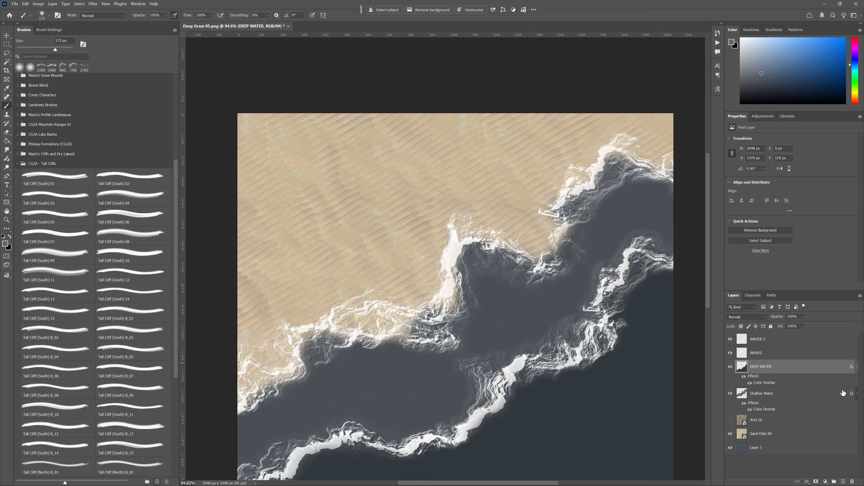
{"action": "left_click", "coordinate": [796, 395]}
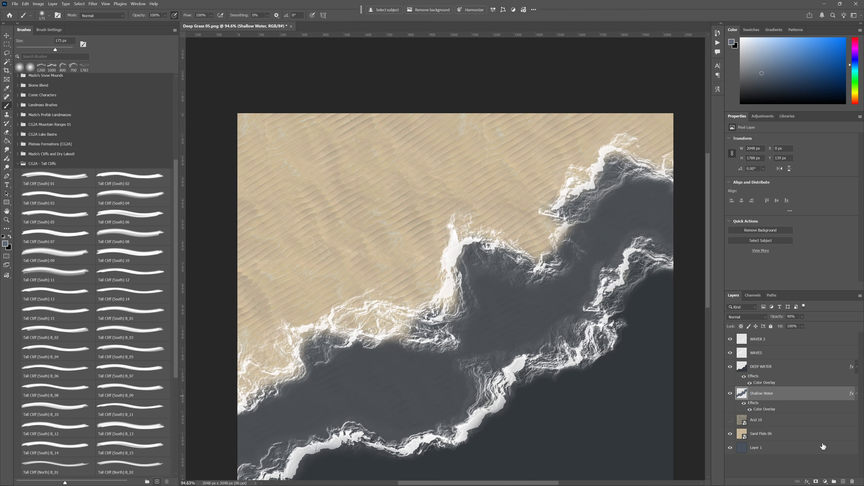
{"action": "left_click", "coordinate": [843, 481]}
{"action": "left_click_drag", "start_coordinate": [782, 396], "coordinate": [777, 427]}
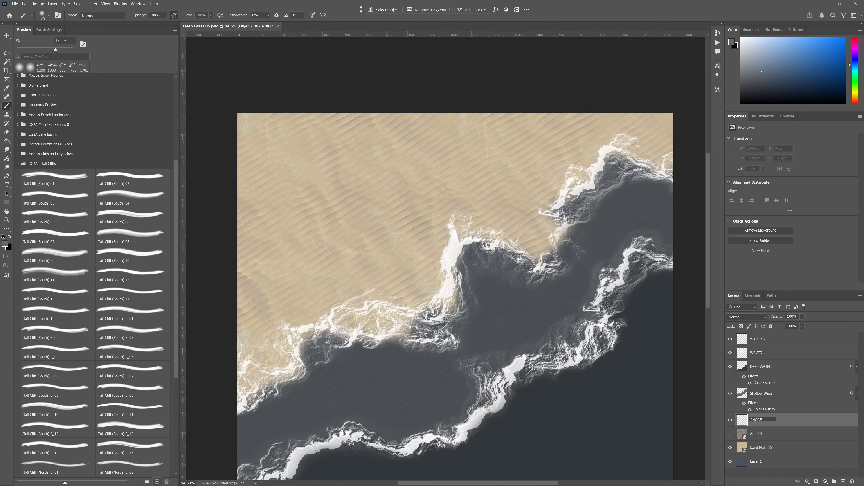
{"action": "key", "text": "Return"}
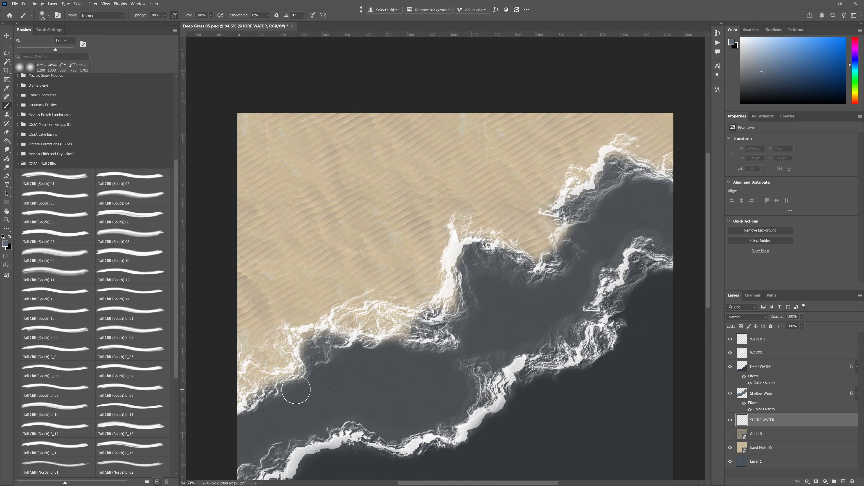
- Sample the shallow water's dark grey and paint it on SHORE WATER beneath the foam at the coastline's lower-left end
{"action": "key", "text": "ctrl+1"}
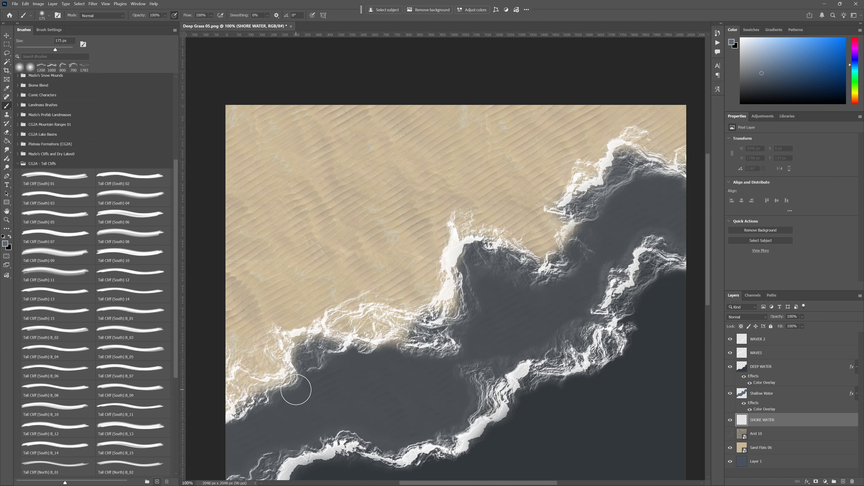
{"action": "left_click_drag", "start_coordinate": [295, 389], "coordinate": [360, 375]}
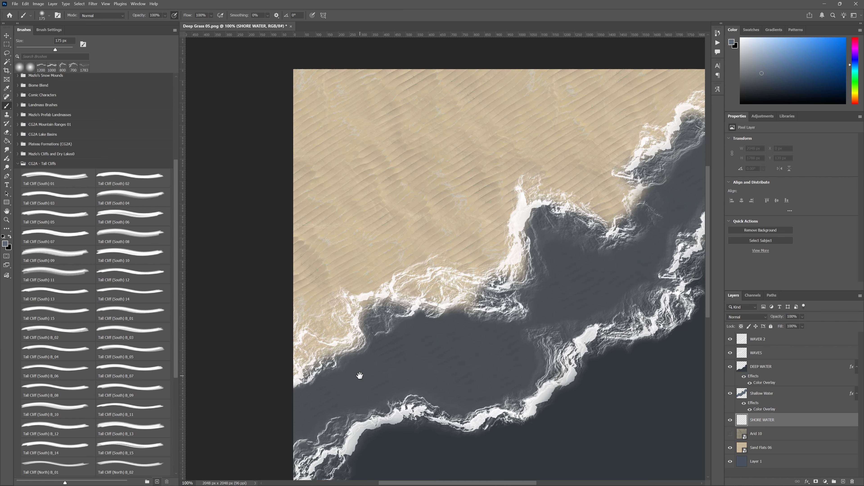
{"action": "left_click", "coordinate": [337, 382], "text": "alt"}
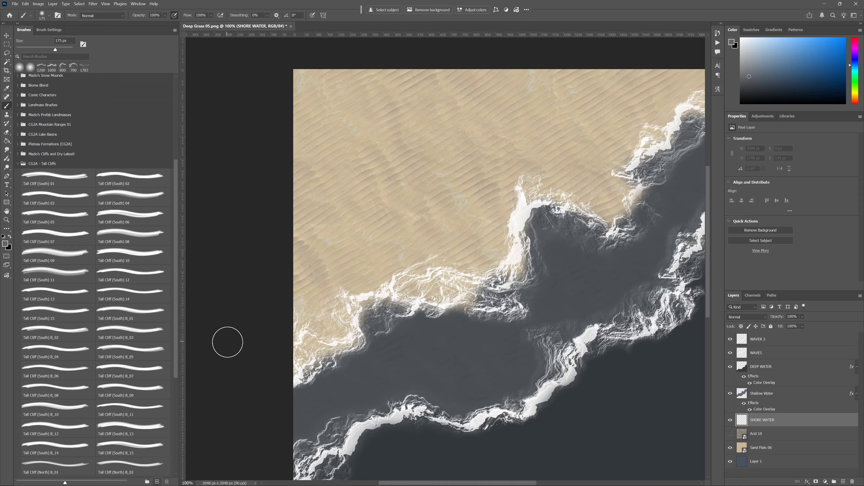
{"action": "mouse_move", "coordinate": [311, 342]}
{"action": "left_mouse_down"}
{"action": "mouse_move", "coordinate": [298, 365]}
{"action": "mouse_move", "coordinate": [320, 356]}
{"action": "mouse_move", "coordinate": [310, 348]}
{"action": "mouse_move", "coordinate": [363, 343]}
{"action": "mouse_move", "coordinate": [307, 363]}
{"action": "mouse_move", "coordinate": [358, 324]}
{"action": "left_mouse_up"}
- With a smaller brush, extend the SHORE WATER paint beneath the middle foam band up to the central sand headland
{"action": "key", "text": "bracketleft"}
{"action": "key", "text": "bracketleft"}
{"action": "key", "text": "bracketleft"}
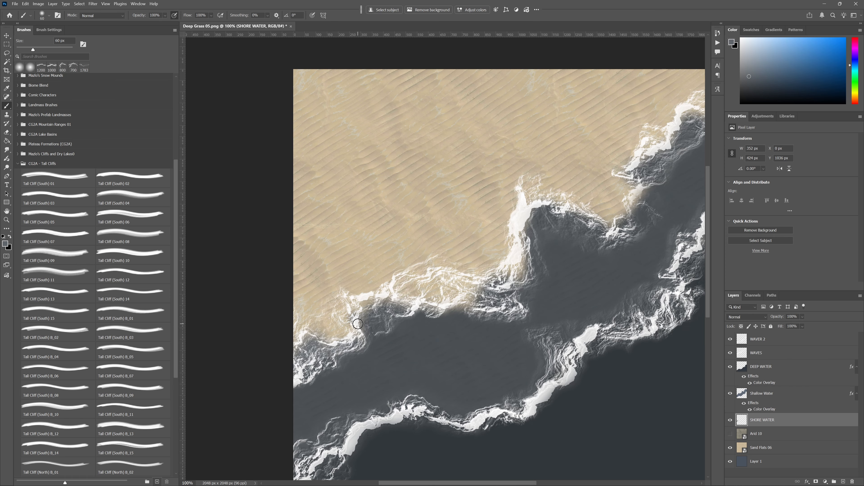
{"action": "key", "text": "p"}
{"action": "key", "text": "b"}
{"action": "key", "text": "bracketright"}
{"action": "mouse_move", "coordinate": [364, 309]}
{"action": "left_mouse_down"}
{"action": "mouse_move", "coordinate": [405, 292]}
{"action": "mouse_move", "coordinate": [397, 286]}
{"action": "mouse_move", "coordinate": [412, 277]}
{"action": "mouse_move", "coordinate": [436, 291]}
{"action": "mouse_move", "coordinate": [426, 293]}
{"action": "mouse_move", "coordinate": [491, 294]}
{"action": "mouse_move", "coordinate": [441, 299]}
{"action": "mouse_move", "coordinate": [514, 283]}
{"action": "mouse_move", "coordinate": [549, 214]}
{"action": "left_mouse_up"}
- Paint SHORE WATER beneath the foam right of the central headland with a 125 px brush
{"action": "key", "text": "bracketright"}
{"action": "key", "text": "bracketright"}
{"action": "key", "text": "bracketright"}
{"action": "key", "text": "bracketleft"}
{"action": "key", "text": "bracketleft"}
{"action": "mouse_move", "coordinate": [541, 197]}
{"action": "left_mouse_down"}
{"action": "mouse_move", "coordinate": [533, 180]}
{"action": "mouse_move", "coordinate": [537, 206]}
{"action": "mouse_move", "coordinate": [581, 205]}
{"action": "mouse_move", "coordinate": [611, 231]}
{"action": "mouse_move", "coordinate": [633, 209]}
{"action": "mouse_move", "coordinate": [633, 233]}
{"action": "left_mouse_up"}
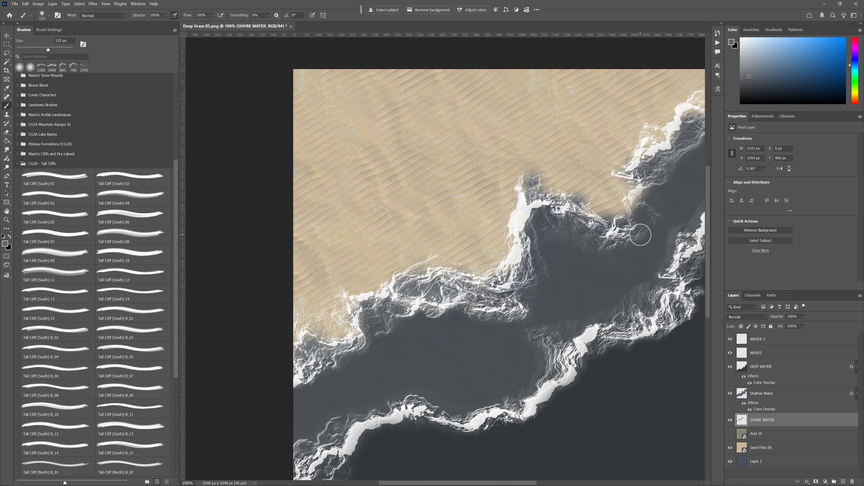
- Erase the SHORE WATER spill on the sand around the central headland, reducing the eraser from 150 to 100 px
{"action": "key", "text": "e"}
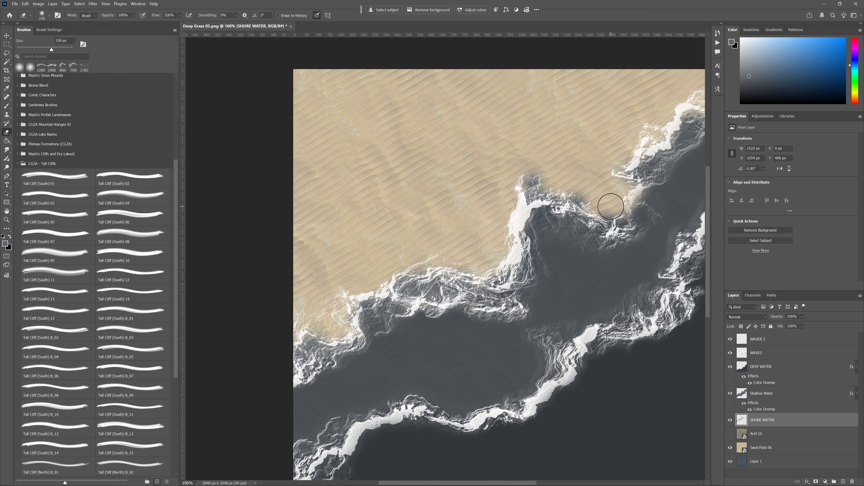
{"action": "mouse_move", "coordinate": [611, 206]}
{"action": "left_mouse_down"}
{"action": "mouse_move", "coordinate": [544, 172]}
{"action": "mouse_move", "coordinate": [551, 173]}
{"action": "mouse_move", "coordinate": [511, 176]}
{"action": "mouse_move", "coordinate": [530, 185]}
{"action": "left_mouse_up"}
{"action": "key", "text": "bracketleft"}
{"action": "key", "text": "bracketleft"}
{"action": "key", "text": "b"}
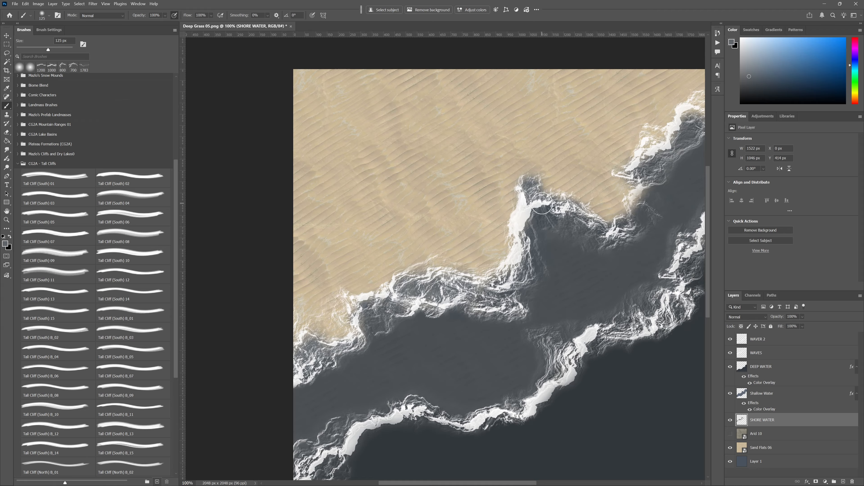
{"action": "key", "text": "e"}
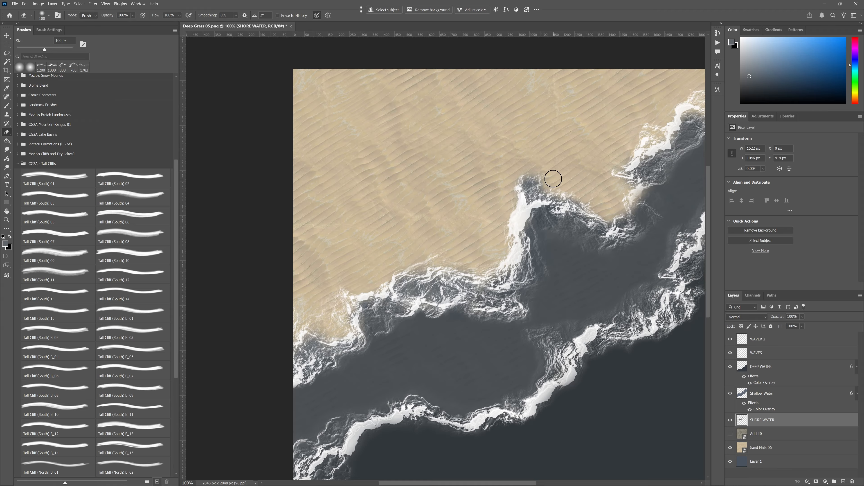
{"action": "left_click_drag", "start_coordinate": [548, 170], "coordinate": [504, 177]}
- Refine the SHORE WATER edge along the middle foam band with a 125 px brush and an 80 px eraser
{"action": "key", "text": "b"}
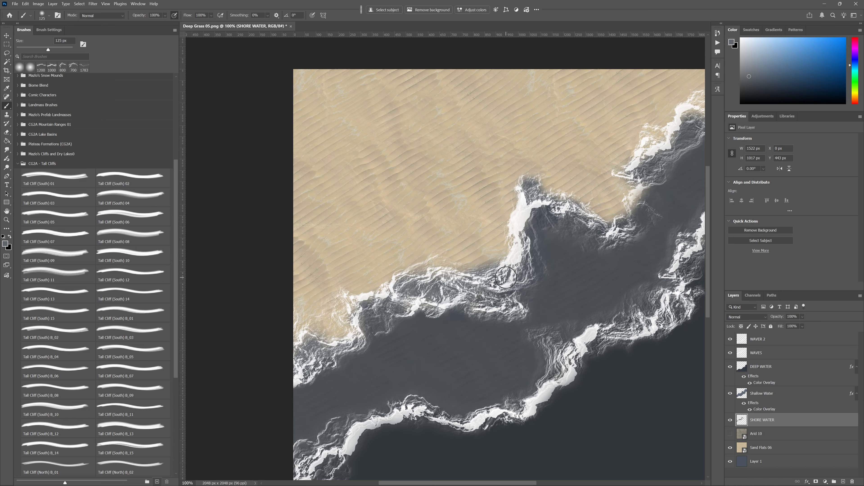
{"action": "key", "text": "e"}
{"action": "key", "text": "bracketleft"}
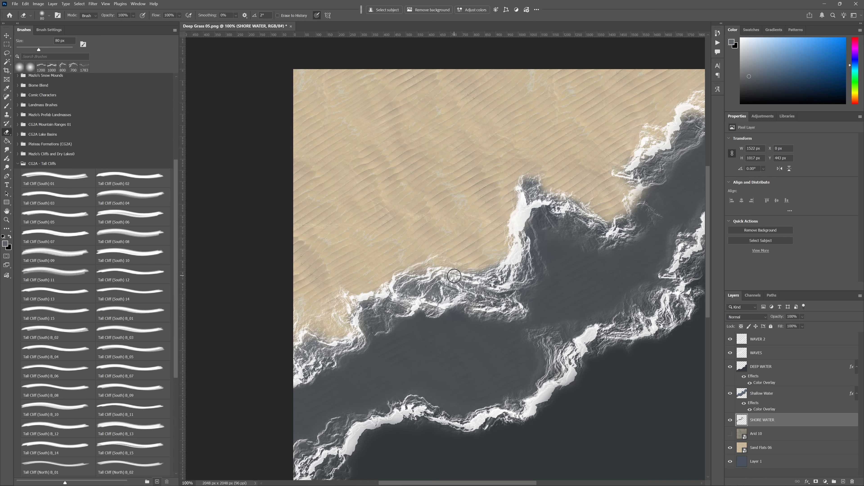
{"action": "key", "text": "b"}
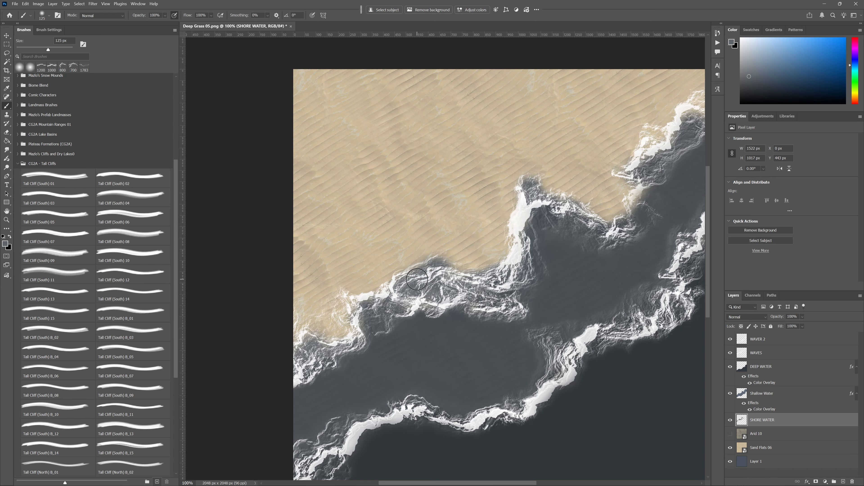
{"action": "key", "text": "e"}
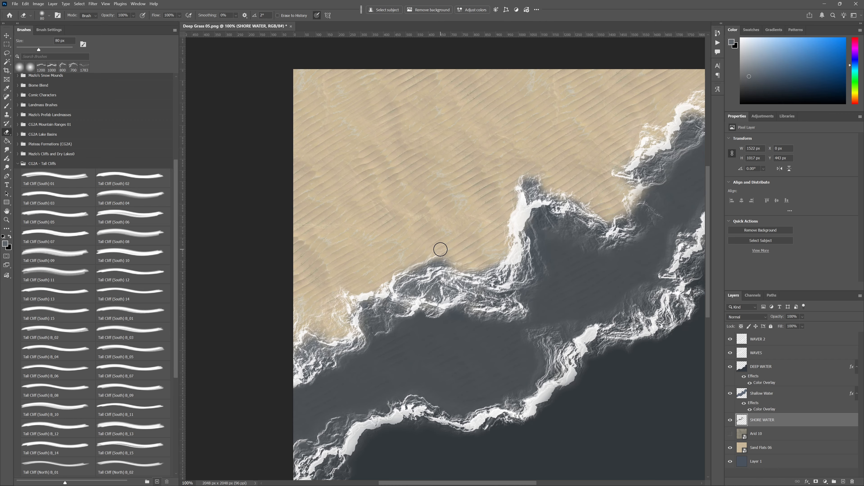
- Fill the remaining sand gaps beneath the left-end foam on SHORE WATER and clean its edge with the eraser
{"action": "key", "text": "b"}
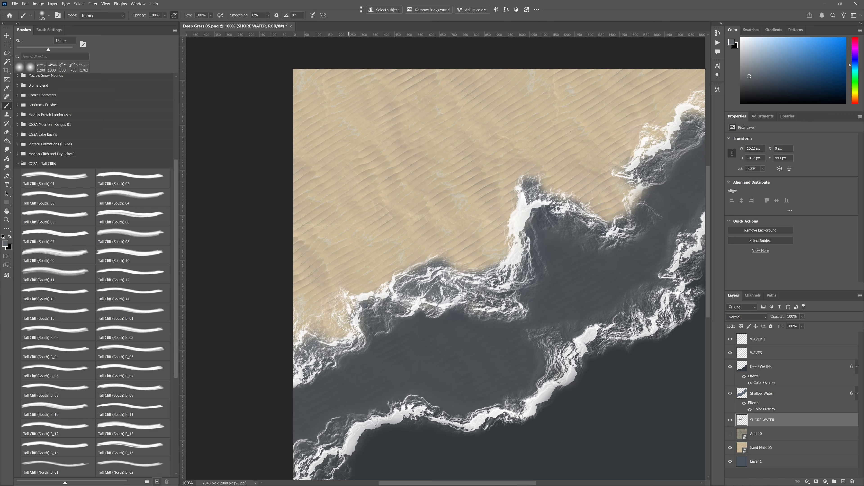
{"action": "mouse_move", "coordinate": [350, 320]}
{"action": "left_mouse_down"}
{"action": "mouse_move", "coordinate": [301, 322]}
{"action": "mouse_move", "coordinate": [344, 298]}
{"action": "mouse_move", "coordinate": [302, 324]}
{"action": "mouse_move", "coordinate": [291, 348]}
{"action": "mouse_move", "coordinate": [303, 348]}
{"action": "mouse_move", "coordinate": [293, 308]}
{"action": "mouse_move", "coordinate": [302, 299]}
{"action": "mouse_move", "coordinate": [291, 300]}
{"action": "mouse_move", "coordinate": [310, 313]}
{"action": "mouse_move", "coordinate": [332, 289]}
{"action": "mouse_move", "coordinate": [317, 298]}
{"action": "mouse_move", "coordinate": [293, 293]}
{"action": "mouse_move", "coordinate": [315, 307]}
{"action": "mouse_move", "coordinate": [326, 290]}
{"action": "mouse_move", "coordinate": [312, 293]}
{"action": "mouse_move", "coordinate": [351, 286]}
{"action": "left_mouse_up"}
{"action": "key", "text": "e"}
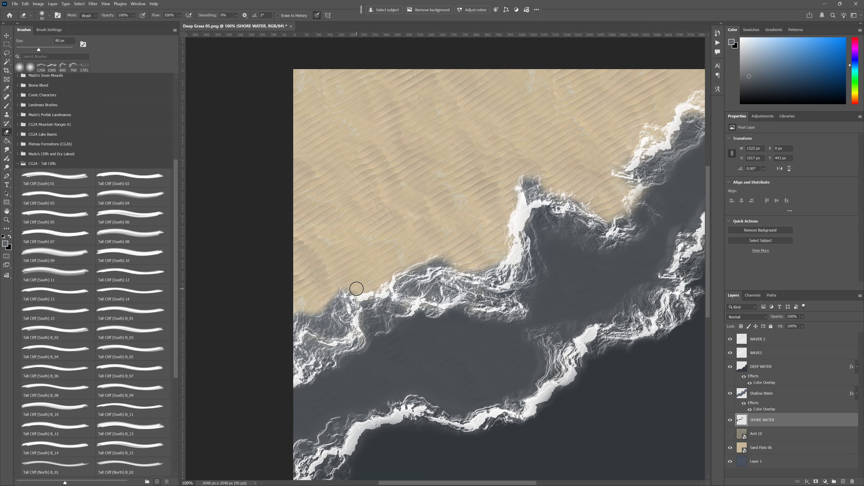
- Paint SHORE WATER beneath the foam along the upper-right coast and erase the excess on the sand
{"action": "left_click_drag", "start_coordinate": [488, 231], "coordinate": [381, 303]}
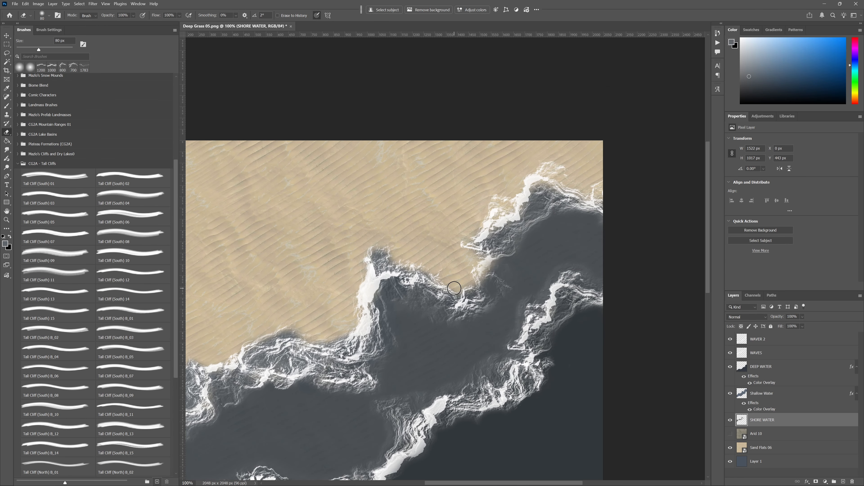
{"action": "key", "text": "b"}
{"action": "left_click_drag", "start_coordinate": [492, 272], "coordinate": [510, 254]}
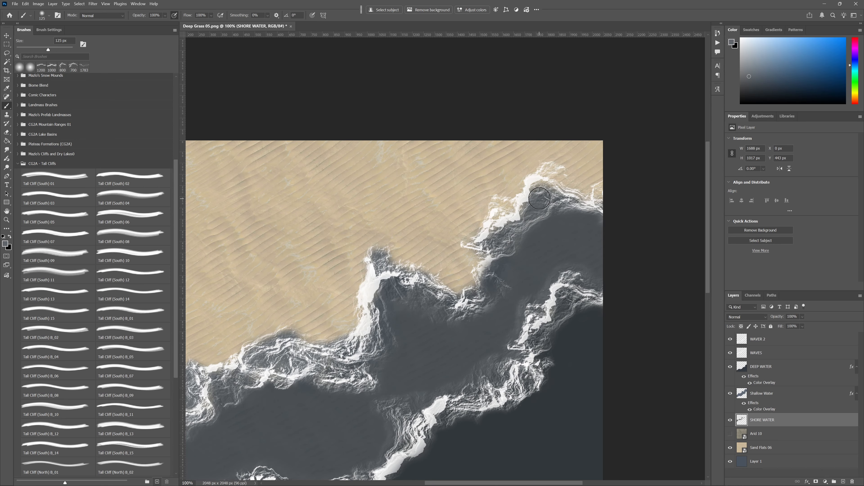
{"action": "mouse_move", "coordinate": [539, 198]}
{"action": "left_mouse_down"}
{"action": "mouse_move", "coordinate": [578, 205]}
{"action": "mouse_move", "coordinate": [606, 197]}
{"action": "mouse_move", "coordinate": [581, 206]}
{"action": "mouse_move", "coordinate": [546, 185]}
{"action": "mouse_move", "coordinate": [555, 171]}
{"action": "mouse_move", "coordinate": [554, 189]}
{"action": "mouse_move", "coordinate": [492, 219]}
{"action": "mouse_move", "coordinate": [513, 225]}
{"action": "mouse_move", "coordinate": [478, 205]}
{"action": "left_mouse_up"}
{"action": "key", "text": "e"}
{"action": "mouse_move", "coordinate": [548, 156]}
{"action": "left_mouse_down"}
{"action": "mouse_move", "coordinate": [575, 180]}
{"action": "mouse_move", "coordinate": [598, 180]}
{"action": "left_mouse_up"}
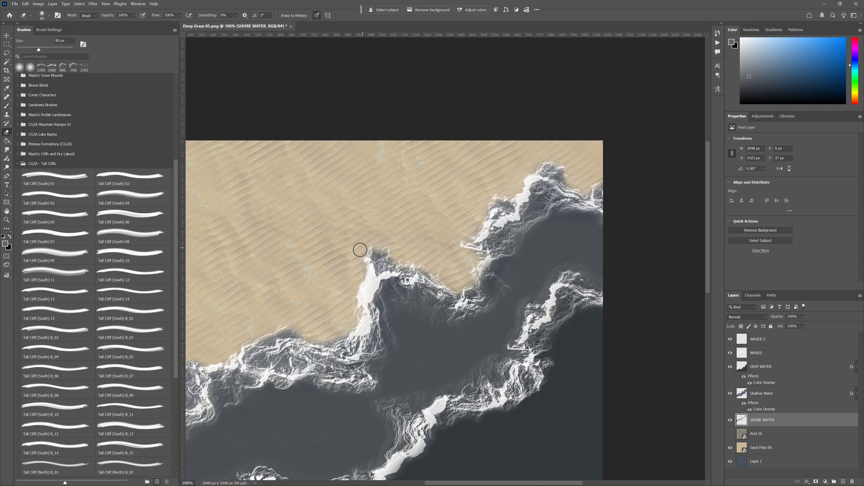
- Set the SHORE WATER layer's opacity to 65%
{"action": "left_click_drag", "start_coordinate": [322, 308], "coordinate": [389, 270]}
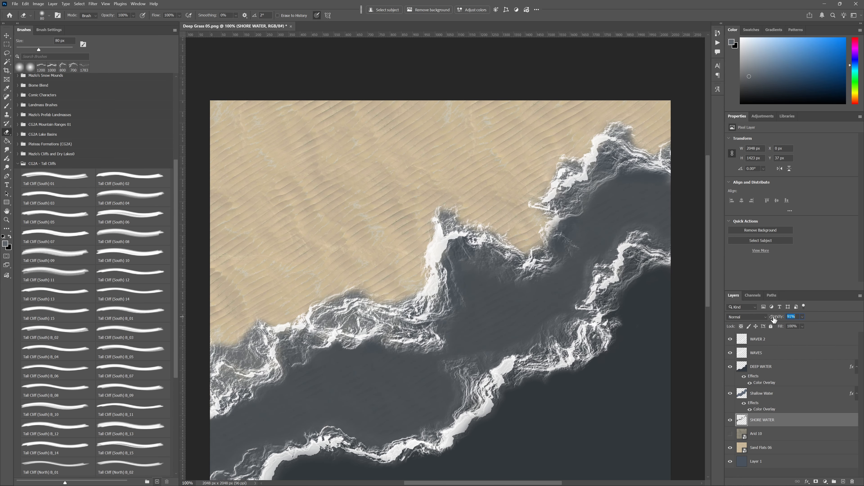
{"action": "left_click_drag", "start_coordinate": [773, 319], "coordinate": [763, 318]}
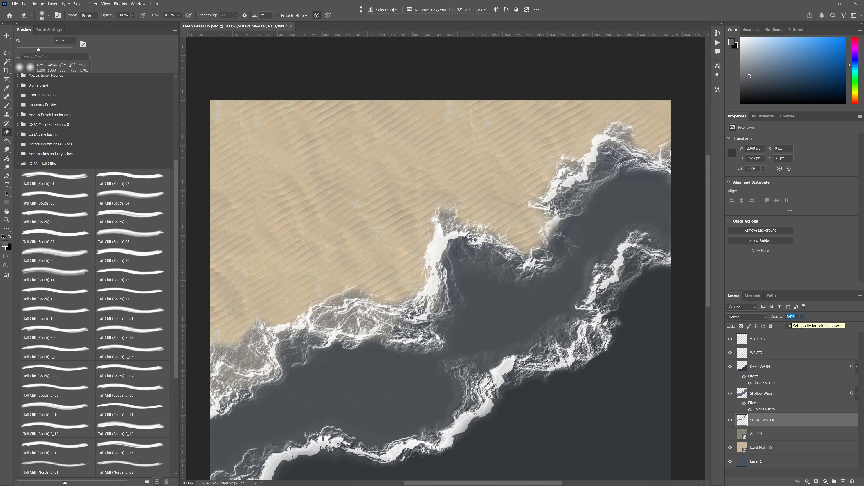
{"action": "type", "text": "65"}
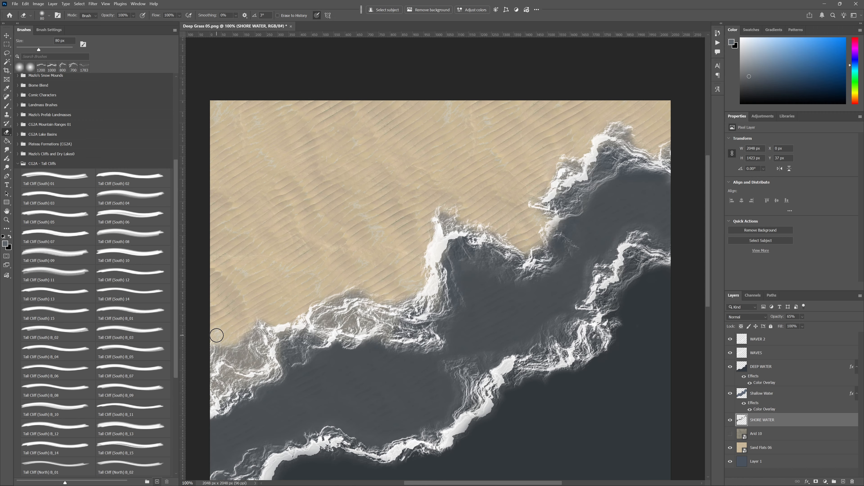
- Touch up the Shallow Water layer's edge below the shoreline foam with the eraser and brush, undoing a stray stroke
{"action": "left_click", "coordinate": [776, 395]}
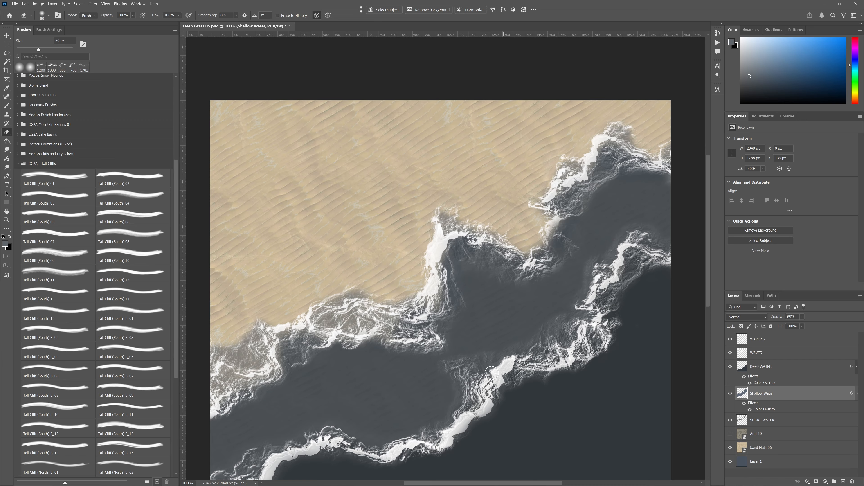
{"action": "left_click_drag", "start_coordinate": [400, 348], "coordinate": [386, 344]}
{"action": "key", "text": "ctrl+z"}
{"action": "key", "text": "b"}
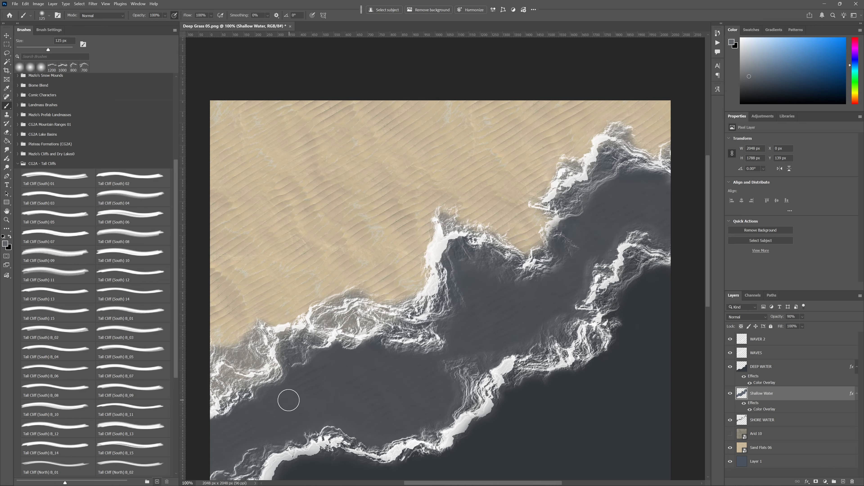
{"action": "left_click_drag", "start_coordinate": [284, 429], "coordinate": [408, 353]}
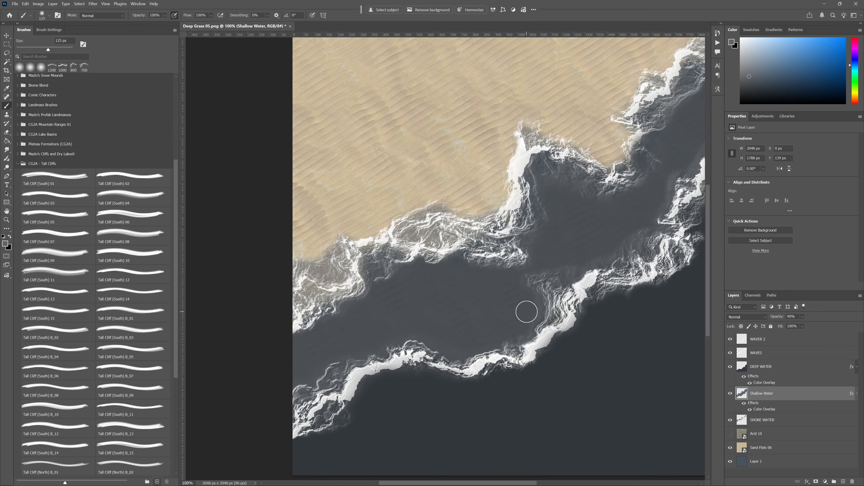
{"action": "left_click_drag", "start_coordinate": [526, 309], "coordinate": [459, 359]}
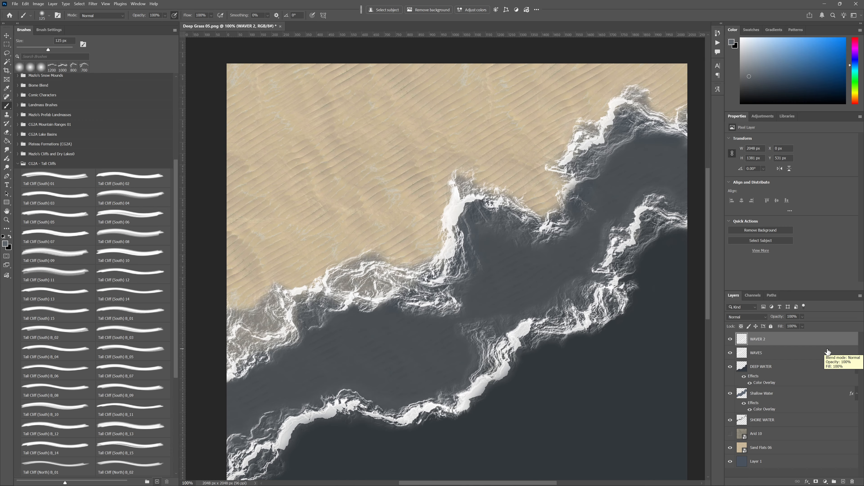
- Choose the Tall Cliff (South) 01 brush, reset the colours to default black and white, and rotate the tip to 45°
{"action": "left_click", "coordinate": [786, 356]}
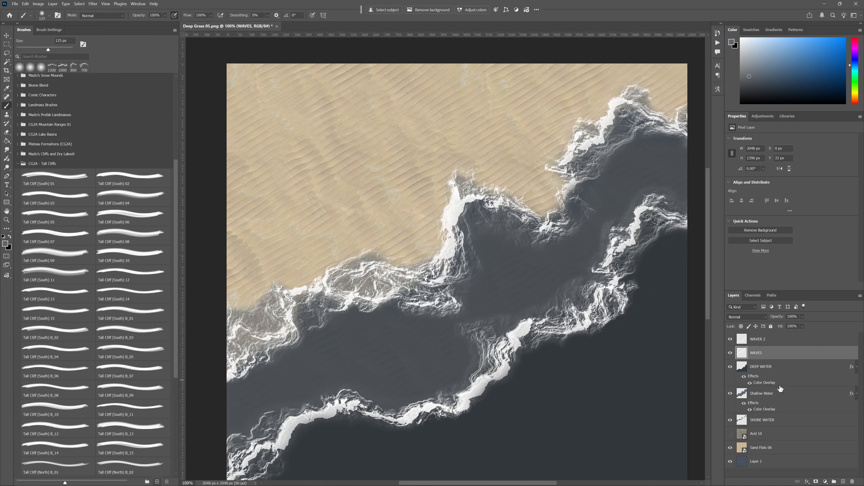
{"action": "key", "text": "ctrl+0"}
{"action": "left_click_drag", "start_coordinate": [439, 216], "coordinate": [441, 238]}
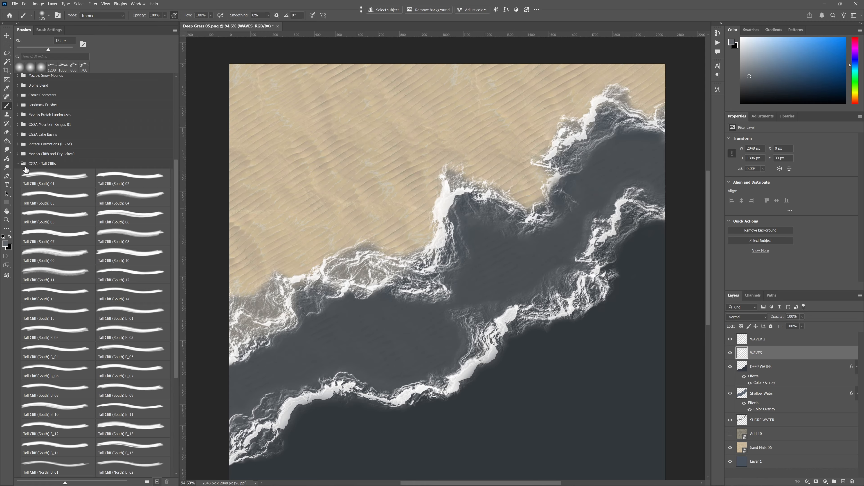
{"action": "left_click", "coordinate": [63, 179]}
{"action": "left_click_drag", "start_coordinate": [300, 216], "coordinate": [356, 289]}
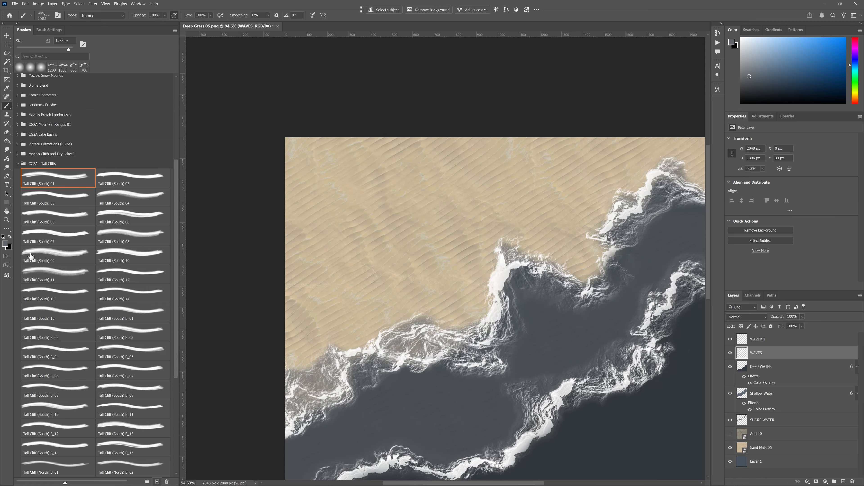
{"action": "key", "text": "d"}
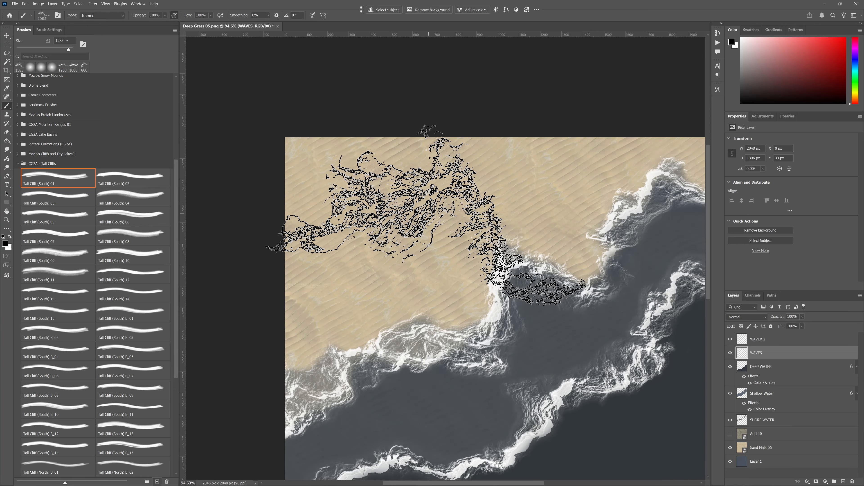
{"action": "key", "text": "shift+Left"}
{"action": "key", "text": "shift+Left"}
{"action": "key", "text": "shift+Left"}
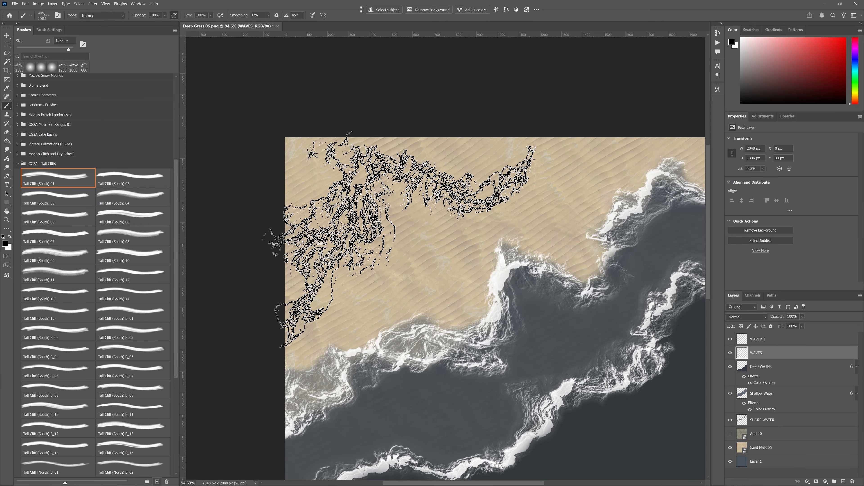
- Advance to the Tall Cliff (South) 07 brush and add a new layer above WAVER 2
{"action": "key", "text": "period"}
{"action": "key", "text": "period"}
{"action": "key", "text": "period"}
{"action": "key", "text": "period"}
{"action": "key", "text": "slash"}
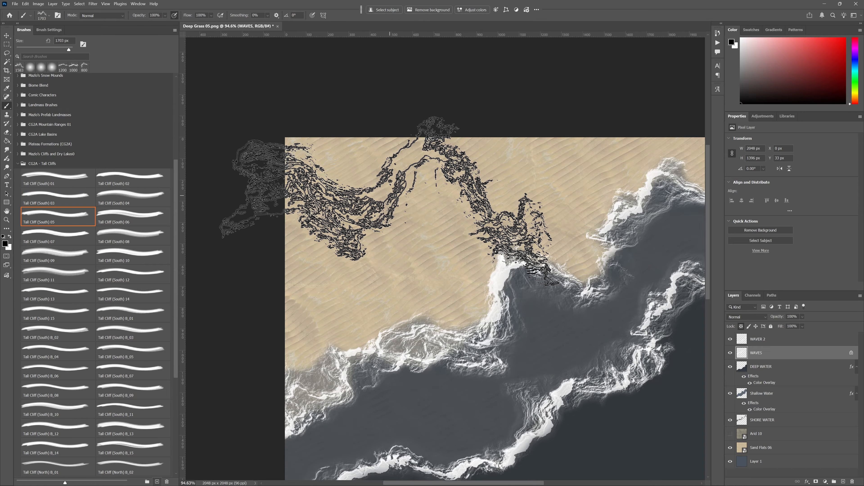
{"action": "key", "text": "period"}
{"action": "key", "text": "period"}
{"action": "left_click", "coordinate": [771, 339]}
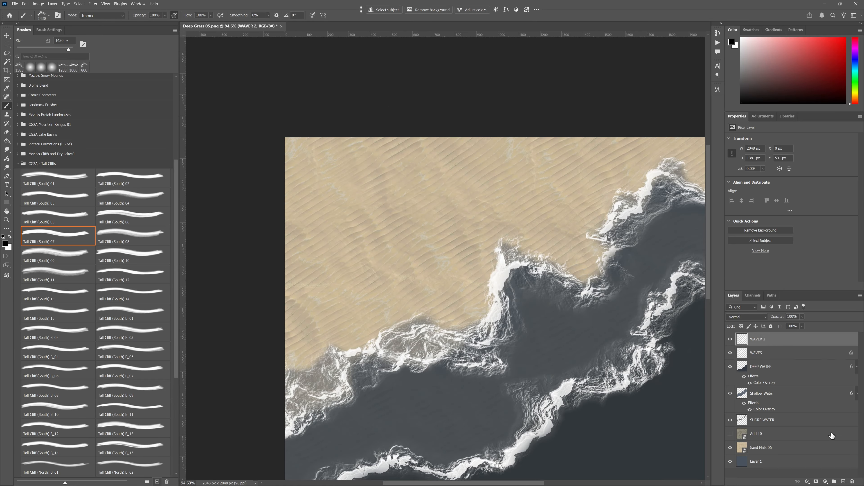
{"action": "left_click", "coordinate": [845, 482]}
- Try a black Tall Cliff (South) 08 stamp across the upper-left sand on the new layer, and undo it
{"action": "key", "text": "period"}
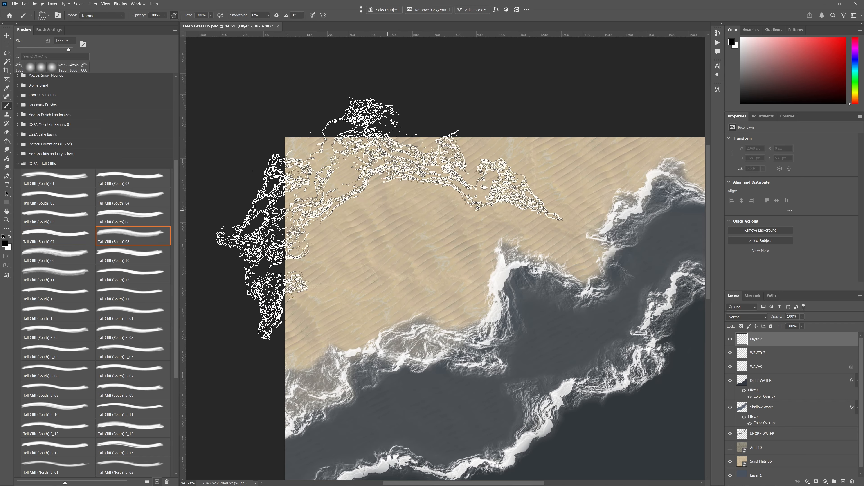
{"action": "left_click", "coordinate": [411, 201]}
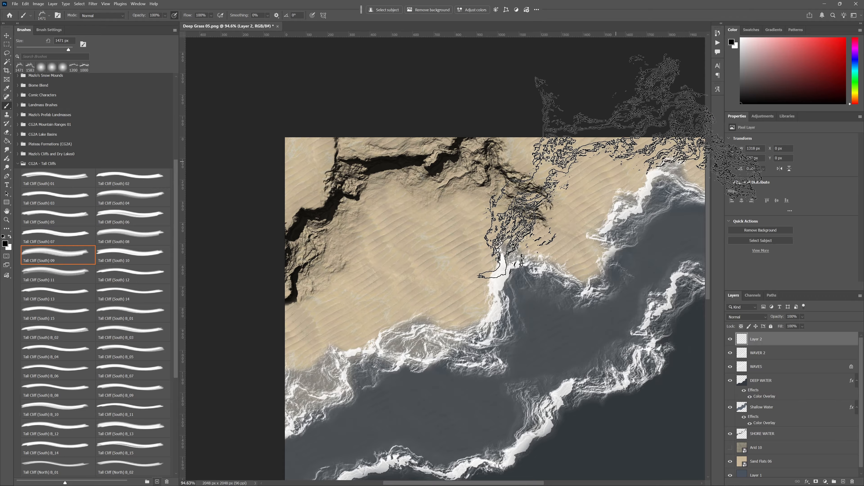
{"action": "key", "text": "period"}
{"action": "key", "text": "ctrl+z"}
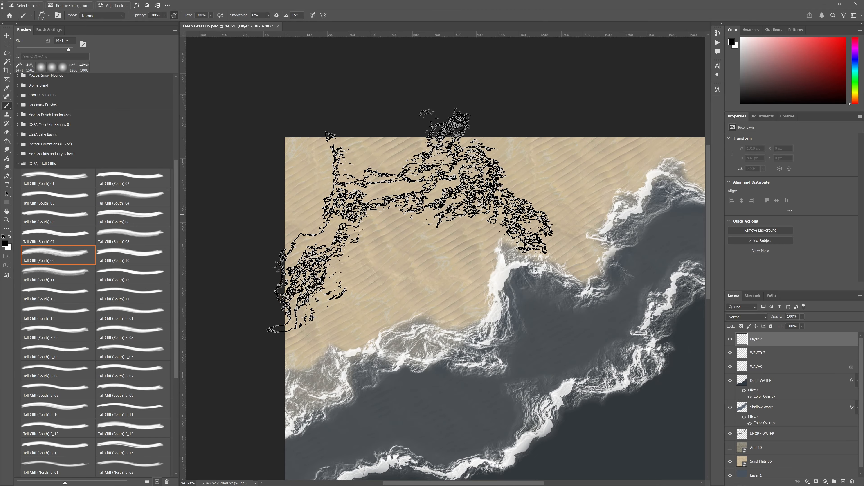
- Stamp a black Tall Cliff (South) 12, rotated to 30°, diagonally across the upper-left sand on Layer 2
{"action": "key", "text": "shift+Left"}
{"action": "key", "text": "period"}
{"action": "key", "text": "period"}
{"action": "key", "text": "period"}
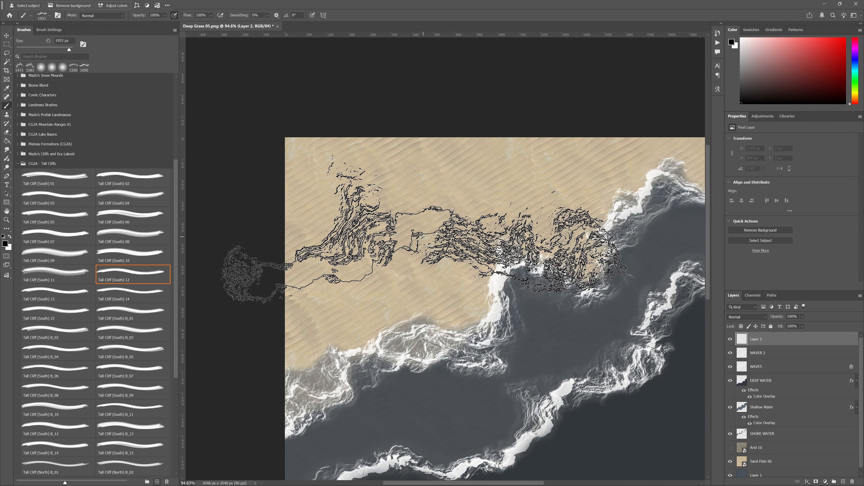
{"action": "key", "text": "shift+Left"}
{"action": "key", "text": "shift+Left"}
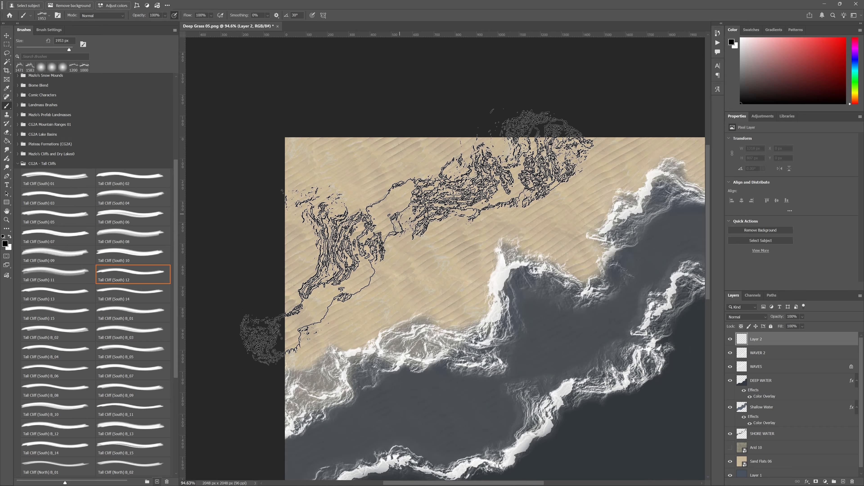
{"action": "left_click", "coordinate": [419, 237]}
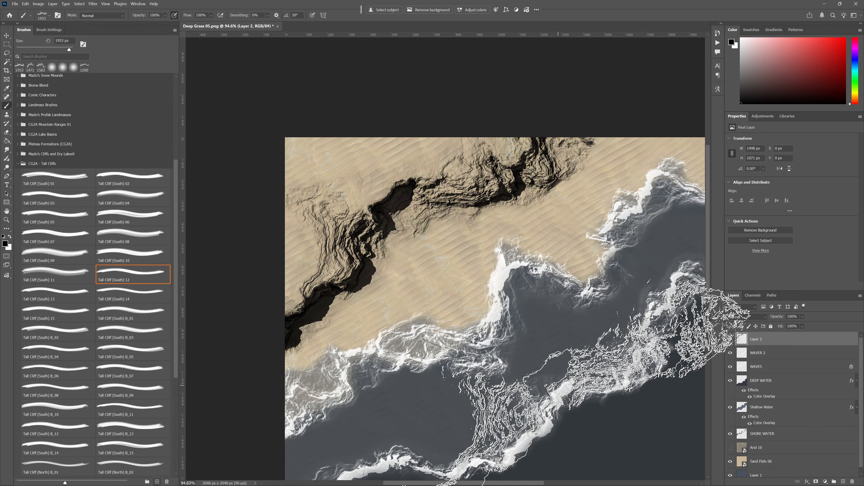
- Turn on the Arid 10 texture layer, toggling its visibility to compare it with the sand
{"action": "key", "text": "space"}
{"action": "mouse_move", "coordinate": [558, 305]}
{"action": "left_mouse_down"}
{"action": "mouse_move", "coordinate": [602, 332]}
{"action": "mouse_move", "coordinate": [519, 275]}
{"action": "left_mouse_up"}
{"action": "left_click", "coordinate": [730, 447]}
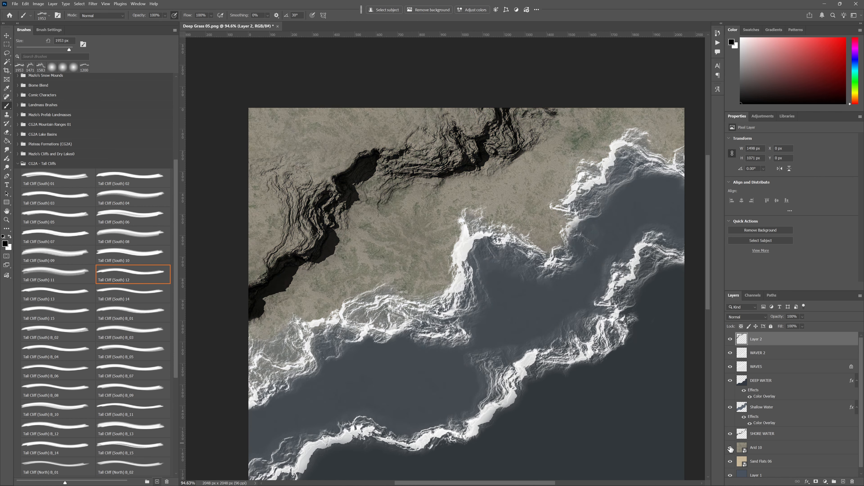
{"action": "left_click", "coordinate": [730, 447]}
{"action": "left_click", "coordinate": [730, 448]}
{"action": "left_click_drag", "start_coordinate": [534, 353], "coordinate": [466, 282]}
- Add a layer mask filled with black to Arid 10, leaving white as the painting colour
{"action": "left_click", "coordinate": [741, 450]}
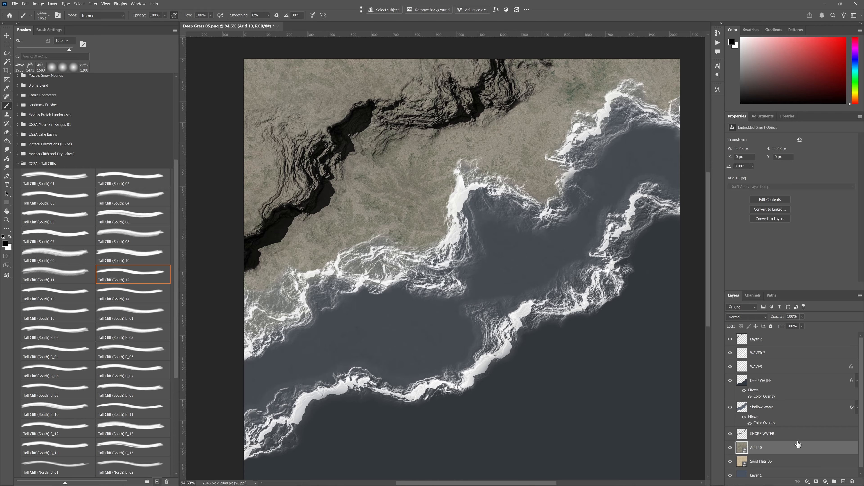
{"action": "left_click", "coordinate": [815, 482]}
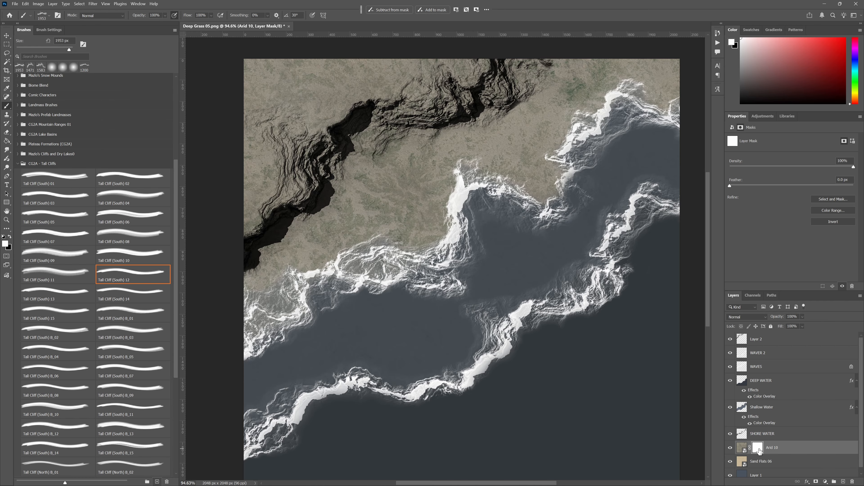
{"action": "key", "text": "ctrl+z"}
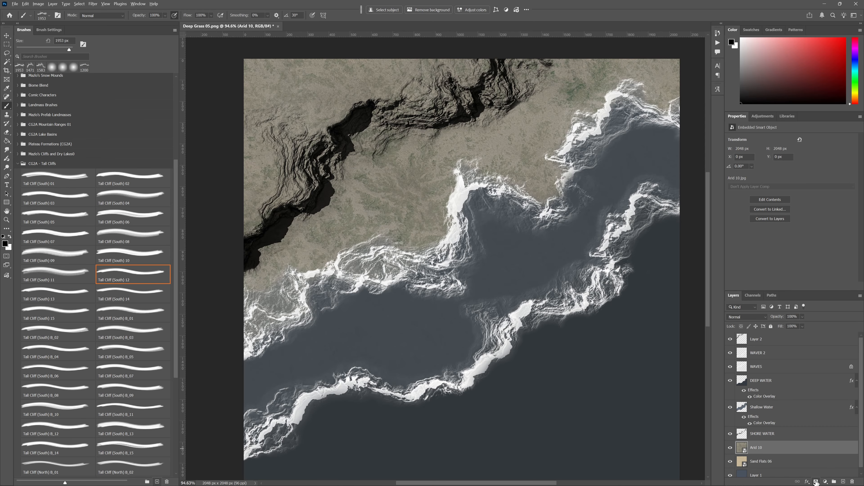
{"action": "left_click", "coordinate": [816, 482], "text": "alt"}
{"action": "key", "text": "x"}
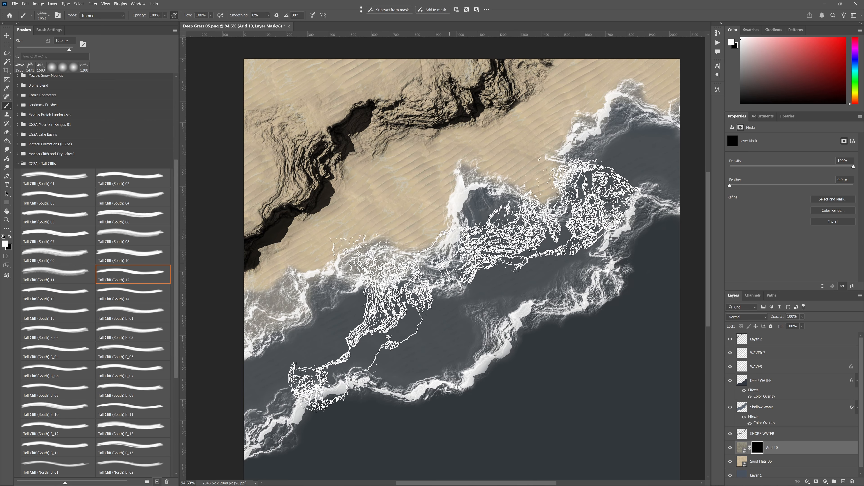
- Choose the Soft Round brush and paint white on the Arid 10 mask along the map's upper-left edge, then enlarge the brush
{"action": "right_click", "coordinate": [439, 232]}
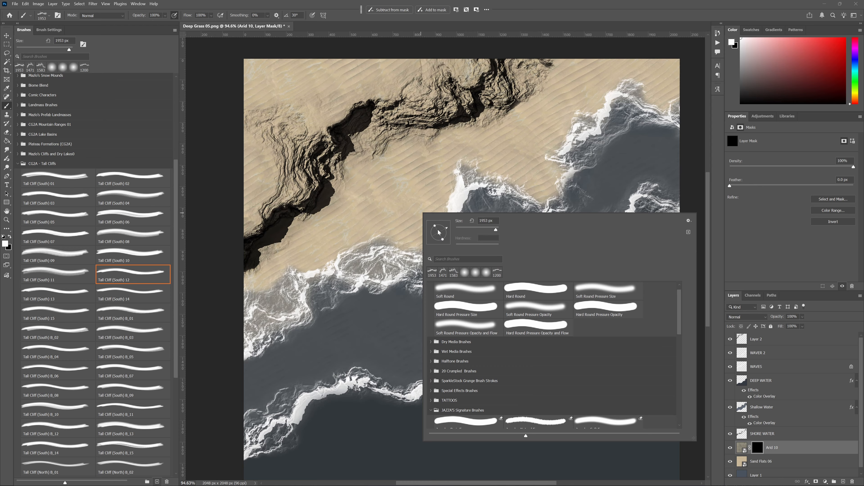
{"action": "left_click", "coordinate": [454, 290]}
{"action": "mouse_move", "coordinate": [292, 80]}
{"action": "left_mouse_down"}
{"action": "mouse_move", "coordinate": [272, 78]}
{"action": "mouse_move", "coordinate": [285, 78]}
{"action": "left_mouse_up"}
{"action": "key", "text": "space"}
{"action": "mouse_move", "coordinate": [316, 94]}
{"action": "left_mouse_down"}
{"action": "mouse_move", "coordinate": [324, 194]}
{"action": "mouse_move", "coordinate": [323, 158]}
{"action": "mouse_move", "coordinate": [437, 160]}
{"action": "left_mouse_up"}
{"action": "key", "text": "bracketright"}
{"action": "key", "text": "bracketright"}
{"action": "key", "text": "bracketright"}
{"action": "key", "text": "bracketright"}
{"action": "key", "text": "bracketright"}
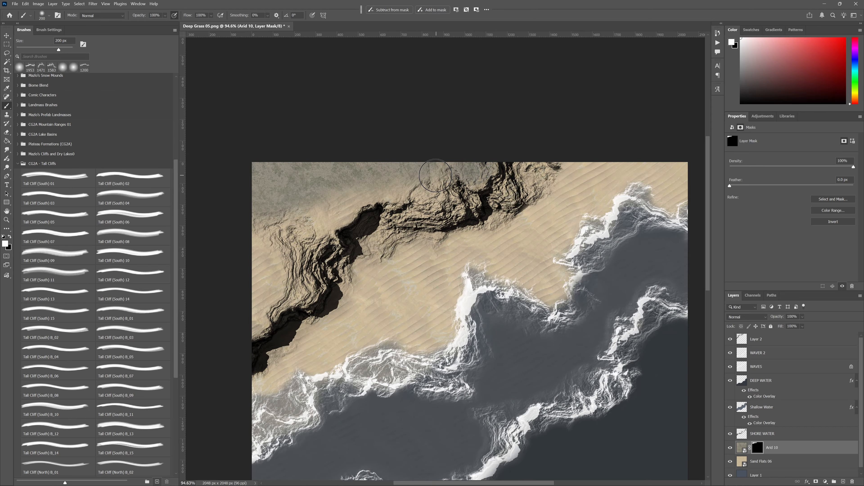
- Reveal Arid 10 over the plateau behind the cliff and down its western face, reducing the soft brush to 125 px
{"action": "key", "text": "bracketleft"}
{"action": "key", "text": "bracketleft"}
{"action": "mouse_move", "coordinate": [347, 183]}
{"action": "left_mouse_down"}
{"action": "mouse_move", "coordinate": [320, 227]}
{"action": "mouse_move", "coordinate": [300, 219]}
{"action": "mouse_move", "coordinate": [261, 229]}
{"action": "mouse_move", "coordinate": [277, 272]}
{"action": "mouse_move", "coordinate": [255, 323]}
{"action": "left_mouse_up"}
{"action": "key", "text": "bracketleft"}
{"action": "key", "text": "bracketleft"}
{"action": "key", "text": "bracketleft"}
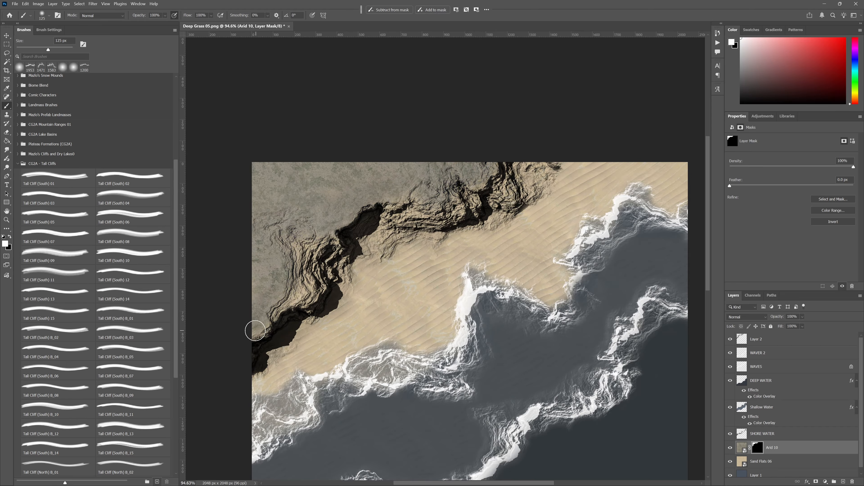
{"action": "mouse_move", "coordinate": [301, 298]}
{"action": "left_mouse_down"}
{"action": "mouse_move", "coordinate": [319, 283]}
{"action": "mouse_move", "coordinate": [300, 277]}
{"action": "mouse_move", "coordinate": [289, 244]}
{"action": "mouse_move", "coordinate": [314, 246]}
{"action": "mouse_move", "coordinate": [336, 268]}
{"action": "left_mouse_up"}
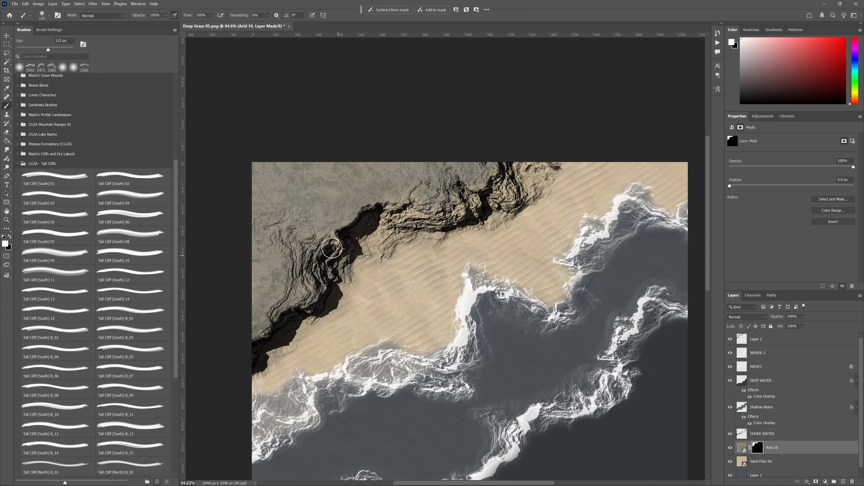
- Paint the Arid 10 mask white along the middle cliff face and its base with a 50 px soft brush
{"action": "key", "text": "bracketright"}
{"action": "key", "text": "bracketright"}
{"action": "key", "text": "bracketright"}
{"action": "key", "text": "bracketright"}
{"action": "key", "text": "bracketleft"}
{"action": "key", "text": "bracketleft"}
{"action": "key", "text": "bracketleft"}
{"action": "key", "text": "bracketleft"}
{"action": "key", "text": "bracketleft"}
{"action": "mouse_move", "coordinate": [335, 231]}
{"action": "left_mouse_down"}
{"action": "mouse_move", "coordinate": [399, 216]}
{"action": "mouse_move", "coordinate": [394, 206]}
{"action": "mouse_move", "coordinate": [385, 249]}
{"action": "left_mouse_up"}
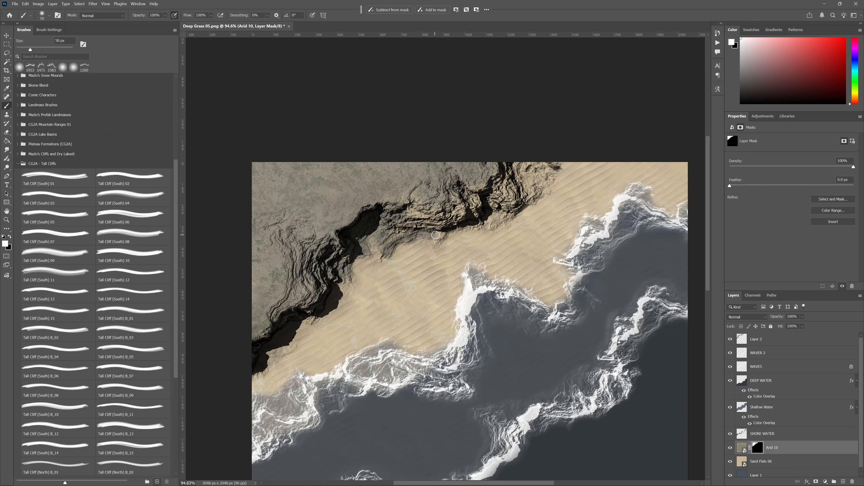
- Reveal Arid 10 over the eastern part of the cliff up to the map's upper edge with a 125 px brush
{"action": "key", "text": "bracketright"}
{"action": "key", "text": "bracketright"}
{"action": "key", "text": "bracketright"}
{"action": "key", "text": "bracketright"}
{"action": "key", "text": "bracketright"}
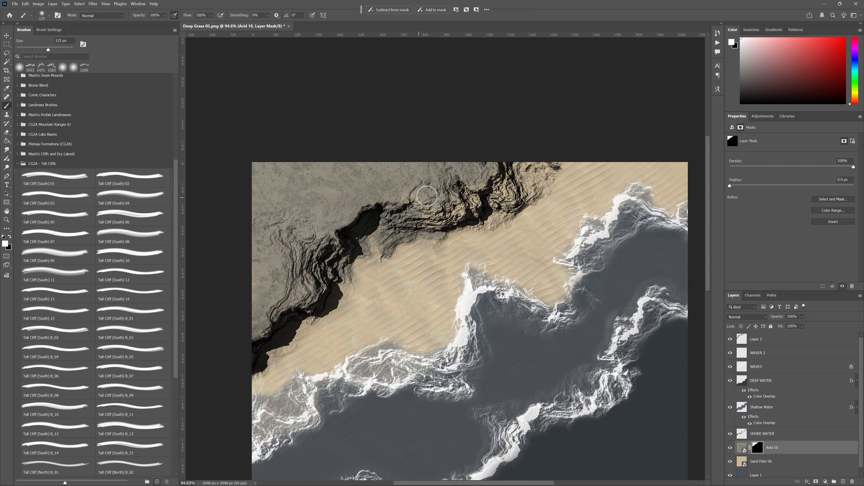
{"action": "mouse_move", "coordinate": [438, 222]}
{"action": "left_mouse_down"}
{"action": "mouse_move", "coordinate": [551, 165]}
{"action": "mouse_move", "coordinate": [546, 174]}
{"action": "left_mouse_up"}
{"action": "mouse_move", "coordinate": [493, 198]}
{"action": "left_mouse_down"}
{"action": "mouse_move", "coordinate": [503, 218]}
{"action": "mouse_move", "coordinate": [481, 219]}
{"action": "left_mouse_up"}
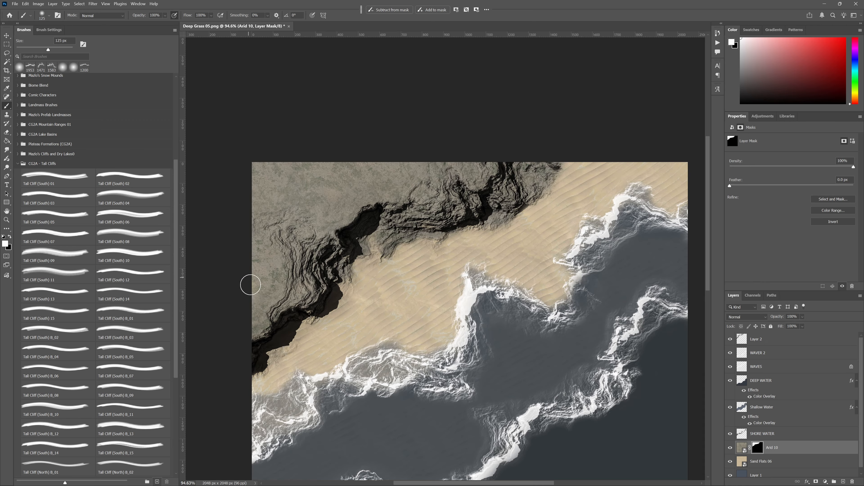
- Add a new layer above Layer 2 and choose the Tall Cliff (South) 13 brush
{"action": "left_click", "coordinate": [797, 340]}
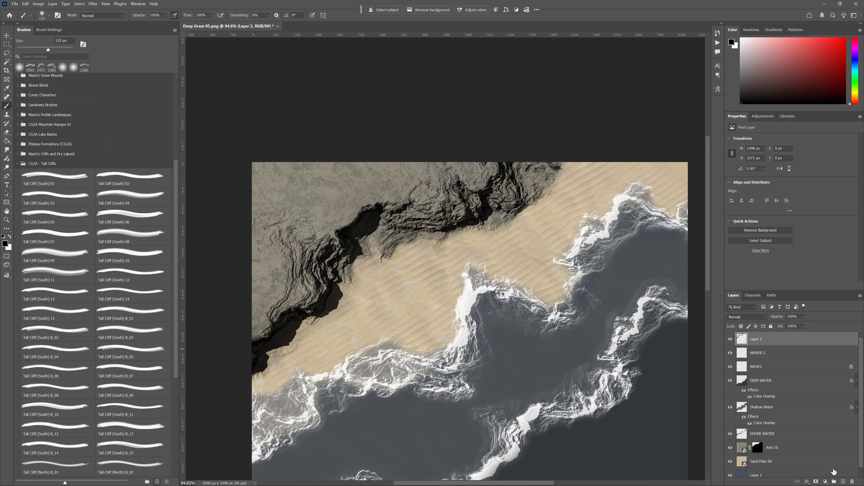
{"action": "left_click", "coordinate": [843, 481]}
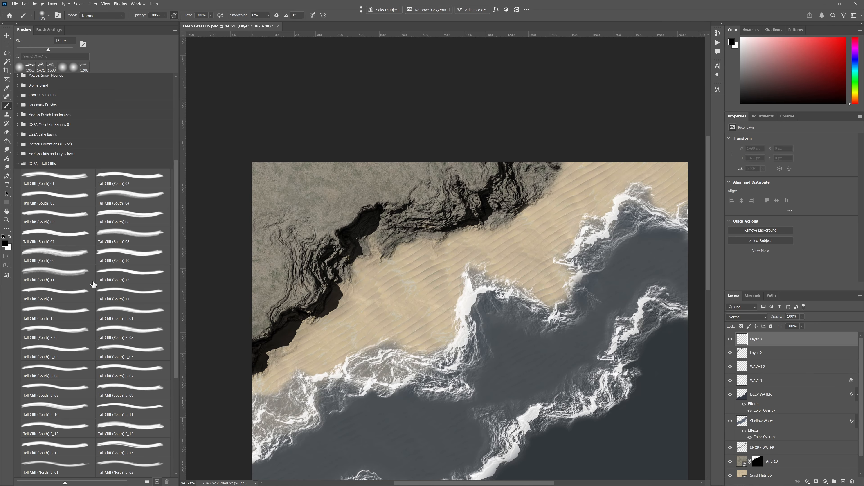
{"action": "left_click", "coordinate": [54, 293]}
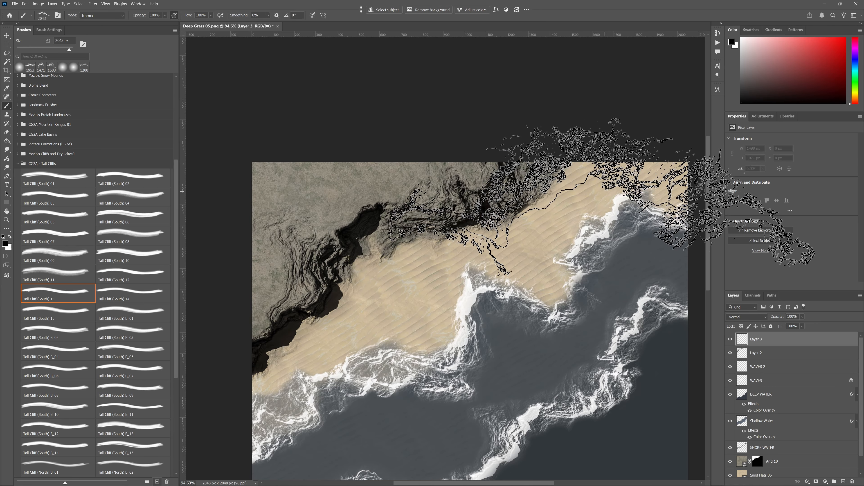
- Stamp a black 1200 px Tall Cliff (South) 13 across the upper-right sand, adjusting its placement until it joins the first cliff
{"action": "key", "text": "space"}
{"action": "left_click_drag", "start_coordinate": [588, 201], "coordinate": [419, 244]}
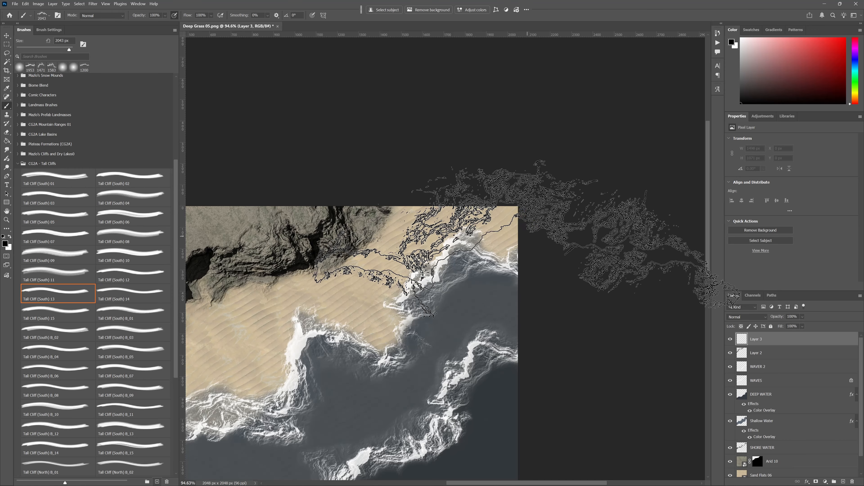
{"action": "key", "text": "bracketleft"}
{"action": "key", "text": "bracketleft"}
{"action": "key", "text": "bracketleft"}
{"action": "key", "text": "bracketleft"}
{"action": "key", "text": "bracketleft"}
{"action": "key", "text": "bracketleft"}
{"action": "key", "text": "bracketleft"}
{"action": "key", "text": "bracketleft"}
{"action": "key", "text": "bracketleft"}
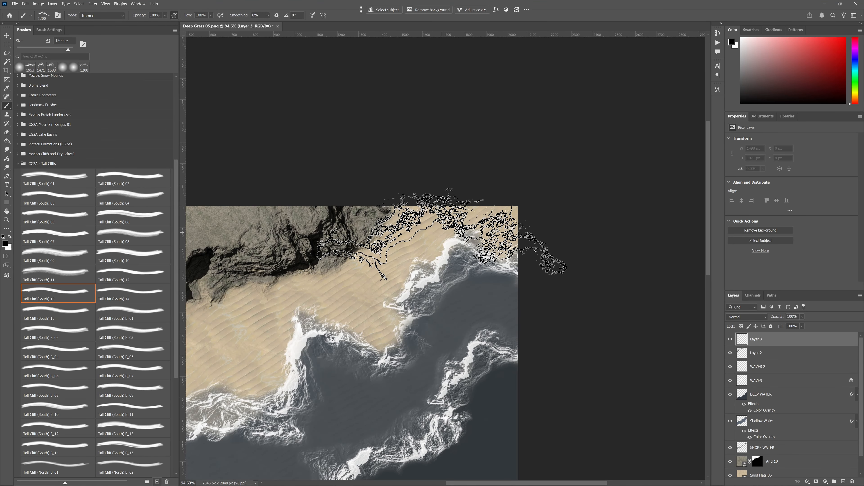
{"action": "left_click", "coordinate": [440, 223]}
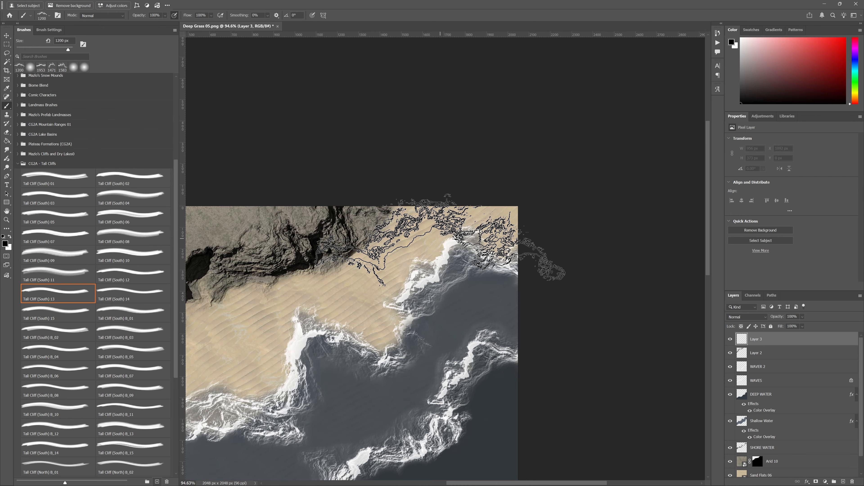
{"action": "left_click", "coordinate": [441, 238]}
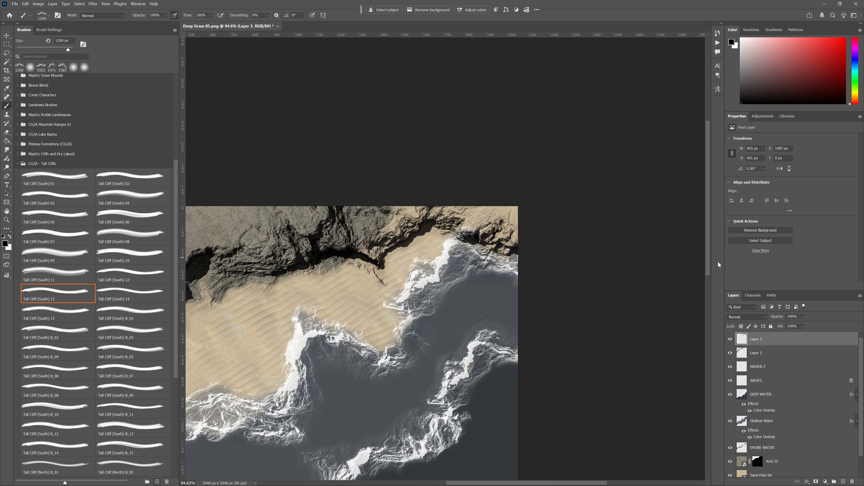
{"action": "left_click", "coordinate": [429, 246]}
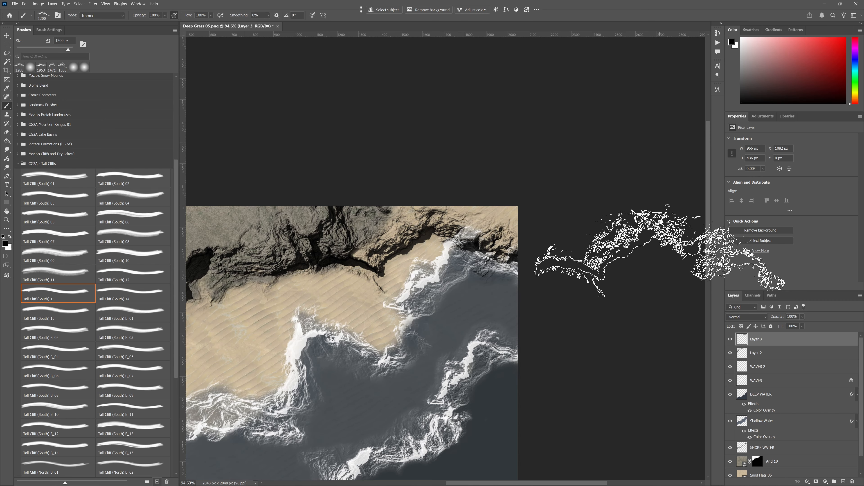
- Try erasing Layer 2's upper-right cliff end behind the new cliff with a 200 px eraser and smaller sizes
{"action": "left_click", "coordinate": [770, 356]}
{"action": "key", "text": "e"}
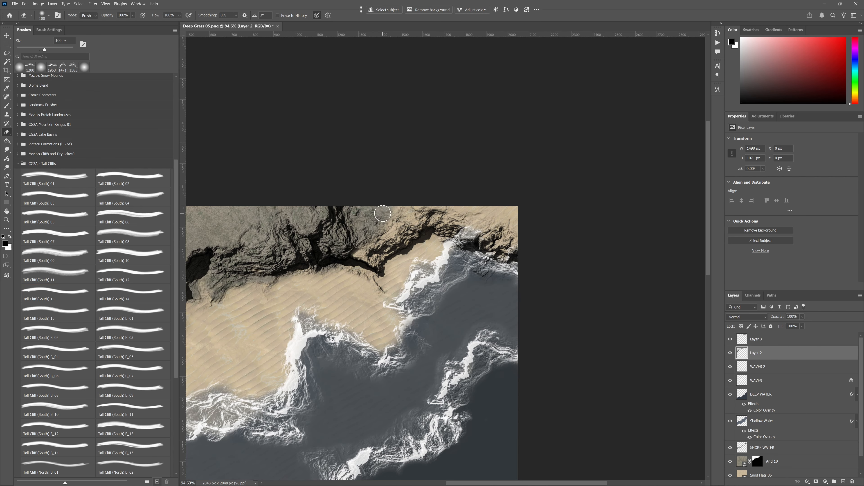
{"action": "key", "text": "bracketright"}
{"action": "key", "text": "bracketright"}
{"action": "key", "text": "bracketright"}
{"action": "key", "text": "bracketright"}
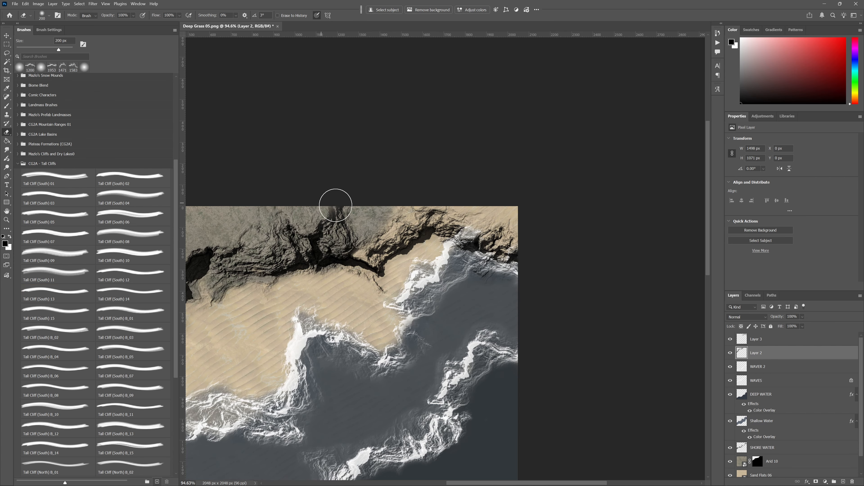
{"action": "mouse_move", "coordinate": [336, 205]}
{"action": "left_mouse_down"}
{"action": "mouse_move", "coordinate": [313, 201]}
{"action": "mouse_move", "coordinate": [328, 204]}
{"action": "mouse_move", "coordinate": [313, 217]}
{"action": "mouse_move", "coordinate": [365, 233]}
{"action": "left_mouse_up"}
{"action": "key", "text": "bracketleft"}
{"action": "key", "text": "bracketleft"}
{"action": "key", "text": "bracketleft"}
{"action": "key", "text": "bracketleft"}
{"action": "key", "text": "bracketleft"}
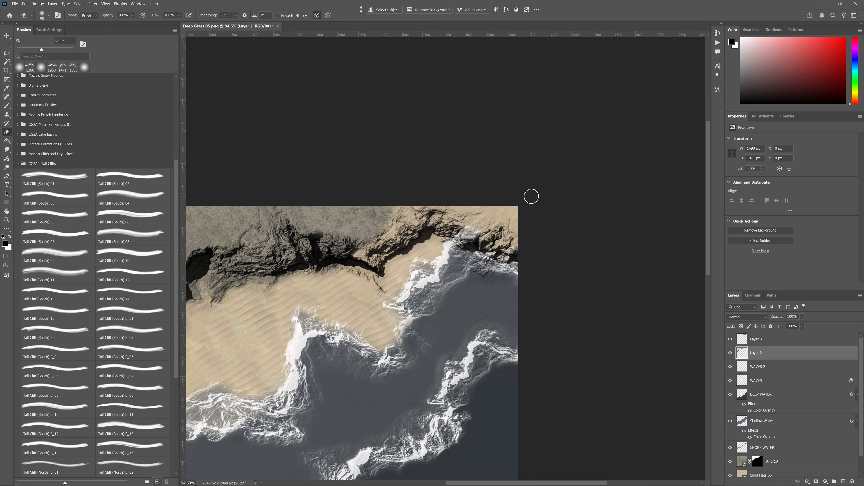
- Undo the eraser strokes on Layer 2's cliff
{"action": "key", "text": "ctrl+z"}
{"action": "key", "text": "ctrl+z"}
{"action": "key", "text": "ctrl+z"}
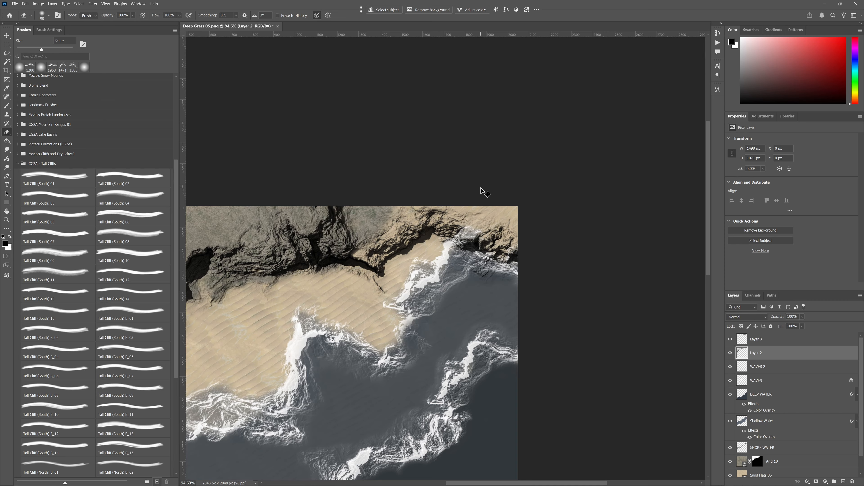
- Paint the Arid 10 mask white over the upper-right cliff and the ground behind it with a 155 px soft brush
{"action": "left_click_drag", "start_coordinate": [409, 201], "coordinate": [456, 241]}
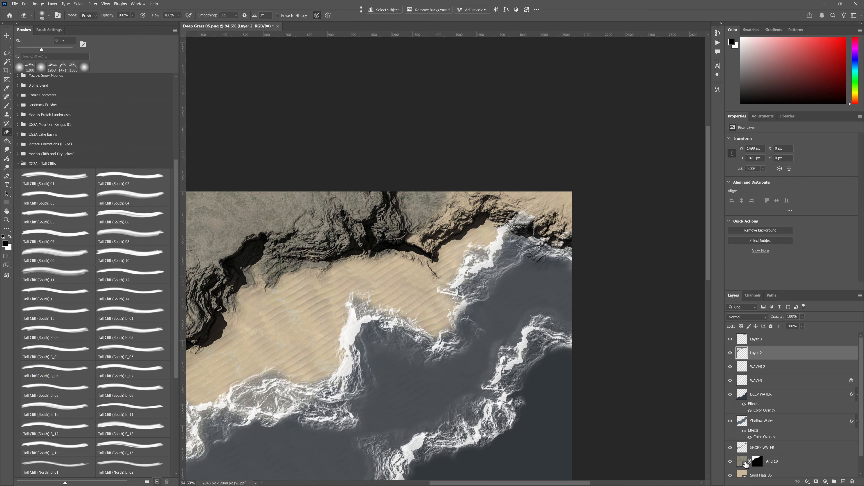
{"action": "left_click", "coordinate": [746, 463]}
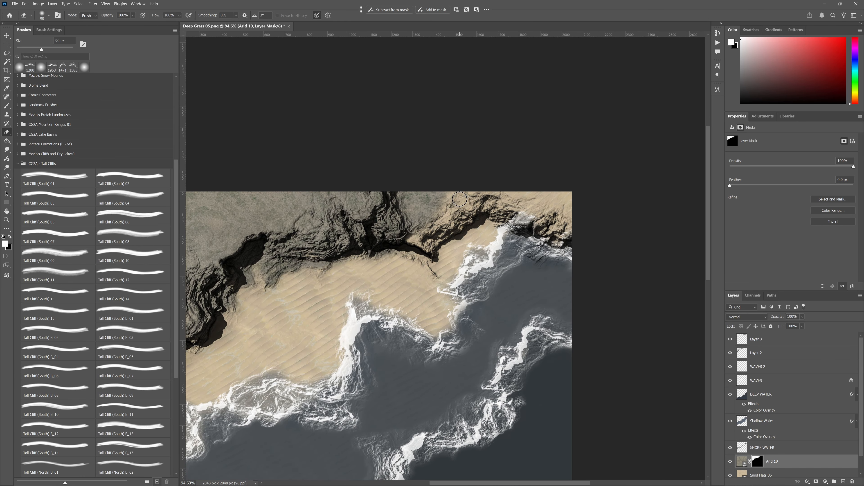
{"action": "key", "text": "b"}
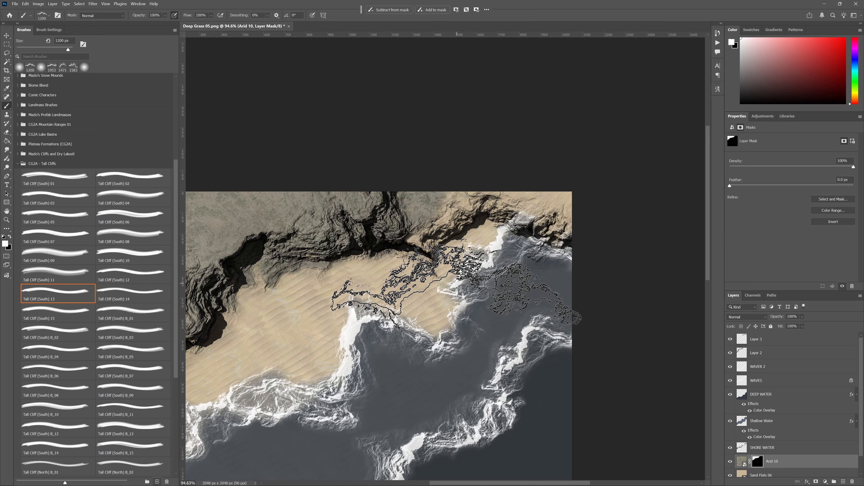
{"action": "right_click", "coordinate": [457, 260]}
{"action": "left_click", "coordinate": [465, 318]}
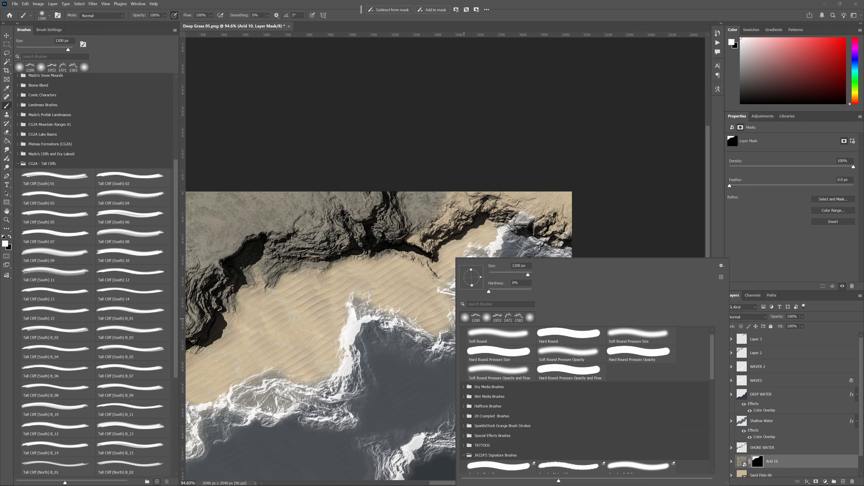
{"action": "left_click_drag", "start_coordinate": [442, 194], "coordinate": [466, 188]}
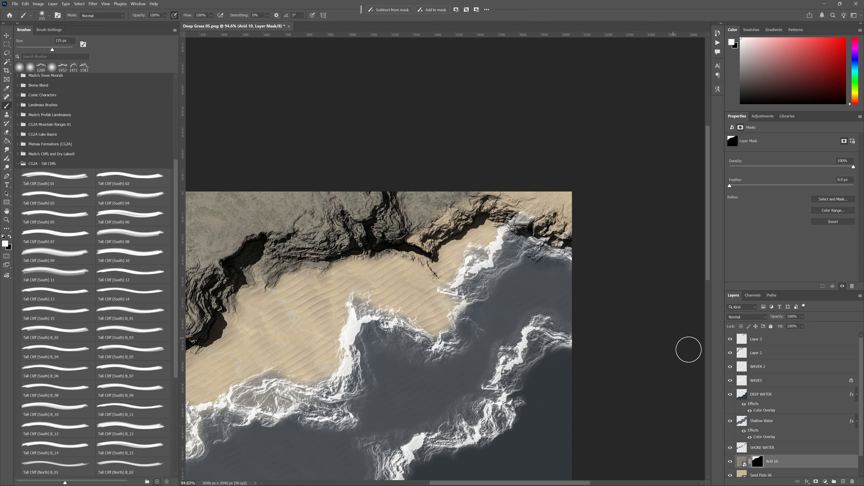
{"action": "mouse_move", "coordinate": [543, 238]}
{"action": "left_mouse_down"}
{"action": "mouse_move", "coordinate": [528, 199]}
{"action": "mouse_move", "coordinate": [570, 201]}
{"action": "mouse_move", "coordinate": [575, 212]}
{"action": "mouse_move", "coordinate": [561, 226]}
{"action": "left_mouse_up"}
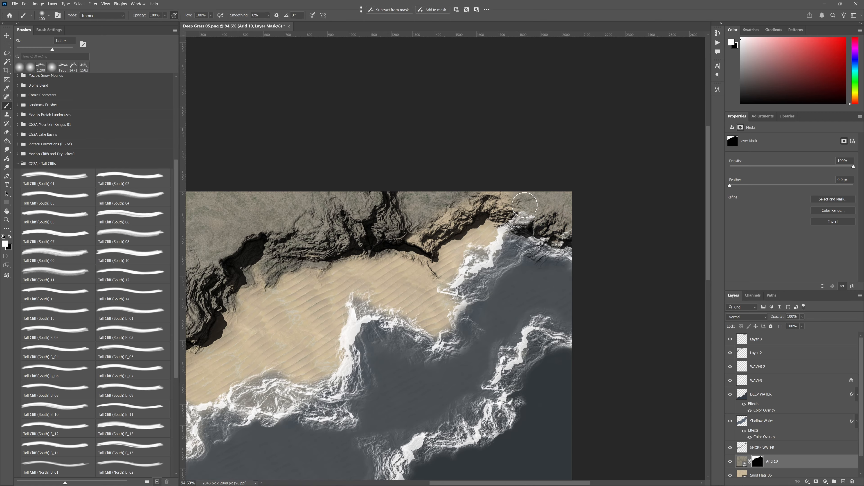
{"action": "left_click_drag", "start_coordinate": [498, 200], "coordinate": [453, 212]}
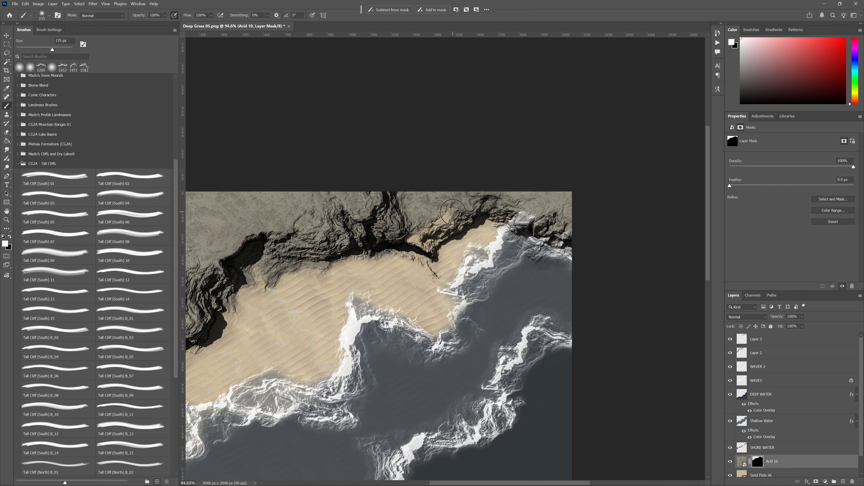
- Cover the remaining sand at the seam between the two cliffs on the Arid 10 mask with a smaller brush
{"action": "key", "text": "bracketleft"}
{"action": "key", "text": "bracketleft"}
{"action": "key", "text": "bracketleft"}
{"action": "mouse_move", "coordinate": [410, 236]}
{"action": "left_mouse_down"}
{"action": "mouse_move", "coordinate": [425, 244]}
{"action": "mouse_move", "coordinate": [445, 227]}
{"action": "mouse_move", "coordinate": [436, 216]}
{"action": "mouse_move", "coordinate": [422, 227]}
{"action": "left_mouse_up"}
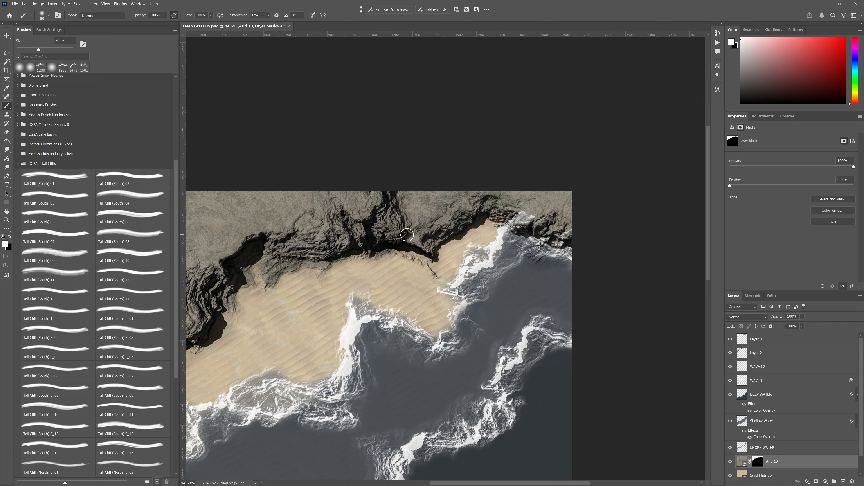
- Toggle the WAVER 2 and WAVES layers to identify the foam over the upper-right cliff, and select WAVES
{"action": "key", "text": "bracketright"}
{"action": "left_click_drag", "start_coordinate": [454, 302], "coordinate": [502, 271]}
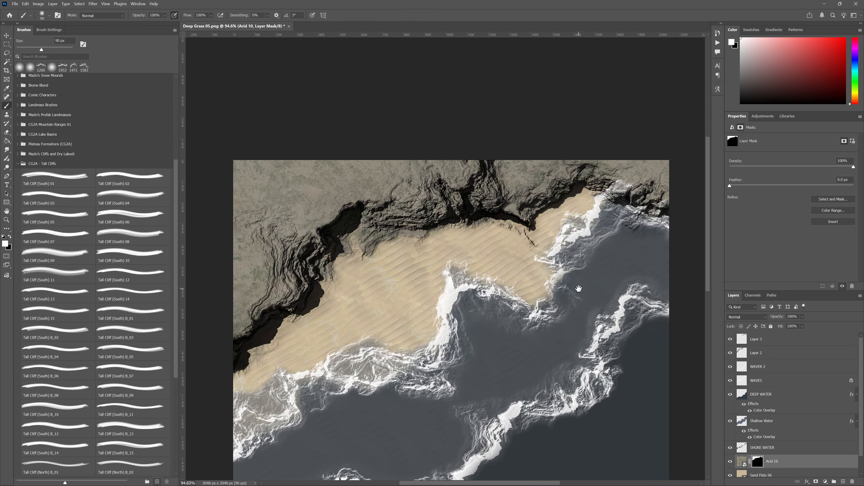
{"action": "left_click_drag", "start_coordinate": [575, 290], "coordinate": [452, 281]}
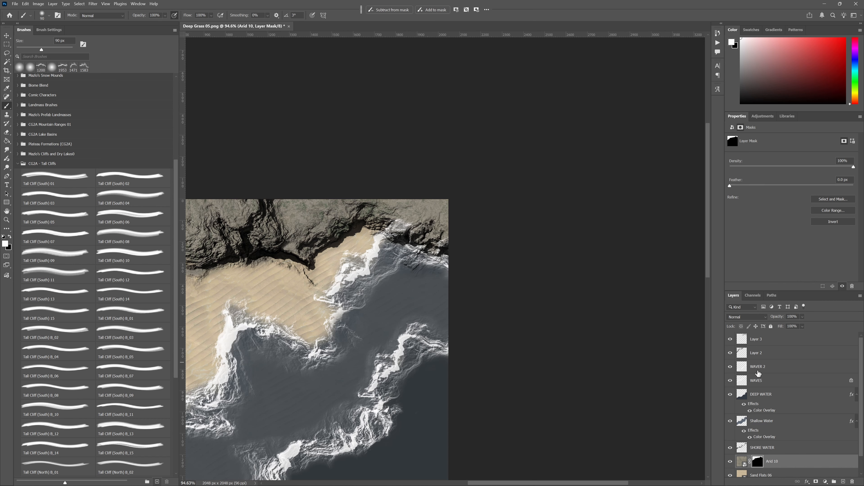
{"action": "left_click", "coordinate": [730, 368]}
{"action": "left_click", "coordinate": [730, 368]}
{"action": "left_click", "coordinate": [730, 381]}
{"action": "left_click", "coordinate": [730, 381]}
{"action": "left_click", "coordinate": [743, 381]}
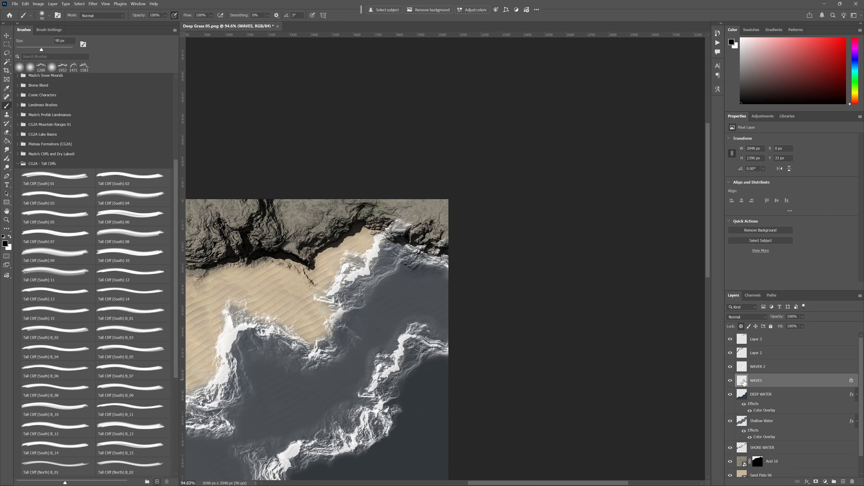
- Unlock the transparent pixels of WAVES and erase its foam over the upper-right cliff with a Soft Round eraser
{"action": "key", "text": "e"}
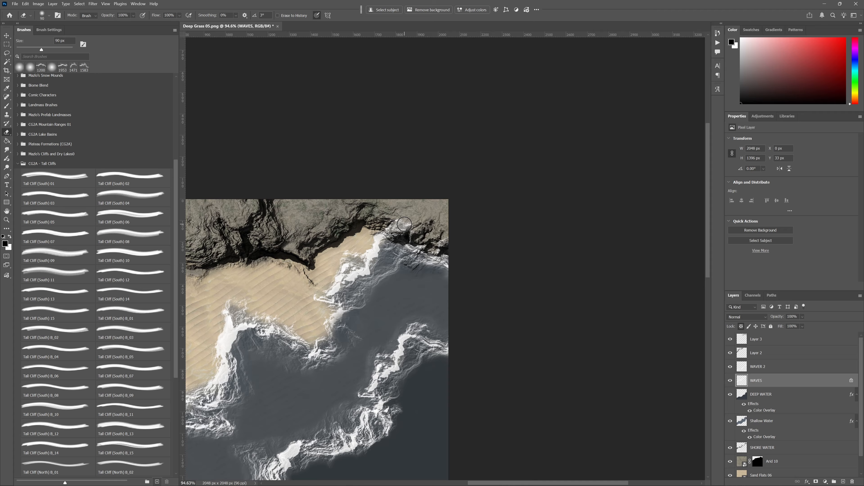
{"action": "right_click", "coordinate": [410, 236]}
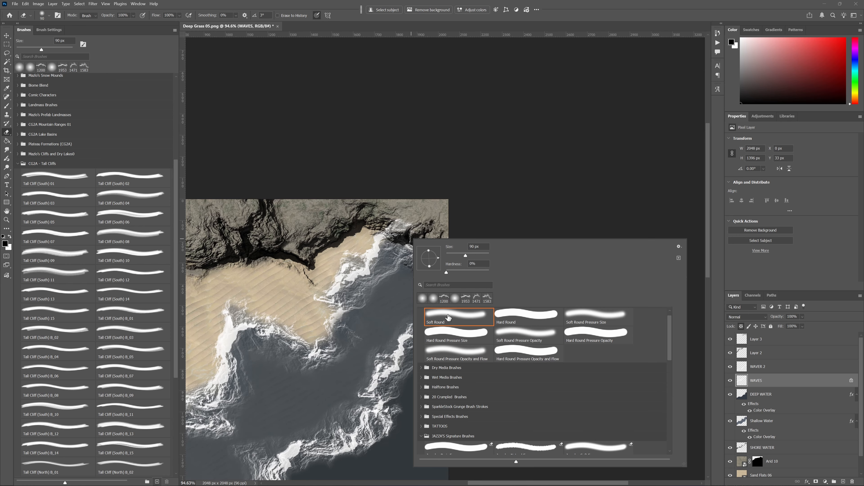
{"action": "left_click", "coordinate": [400, 199]}
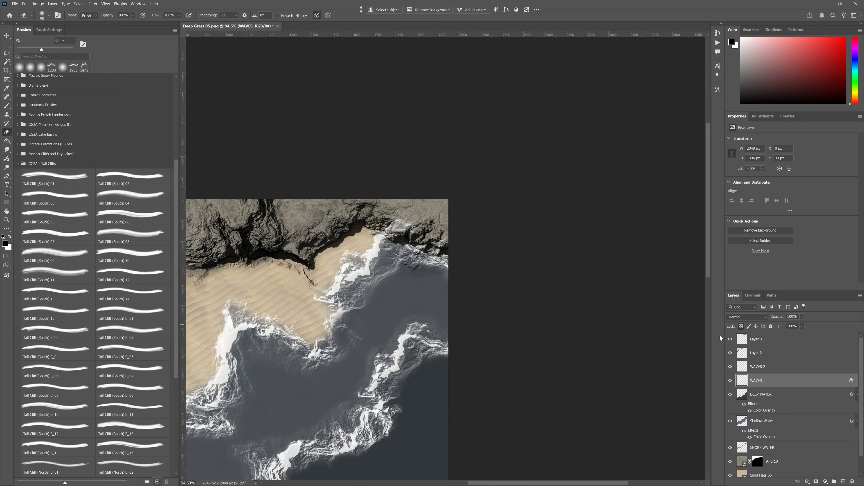
{"action": "left_click", "coordinate": [730, 380]}
{"action": "left_click", "coordinate": [731, 381]}
{"action": "key", "text": "slash"}
{"action": "key", "text": "Right"}
{"action": "mouse_move", "coordinate": [404, 226]}
{"action": "left_mouse_down"}
{"action": "mouse_move", "coordinate": [408, 220]}
{"action": "mouse_move", "coordinate": [394, 226]}
{"action": "mouse_move", "coordinate": [440, 246]}
{"action": "left_mouse_up"}
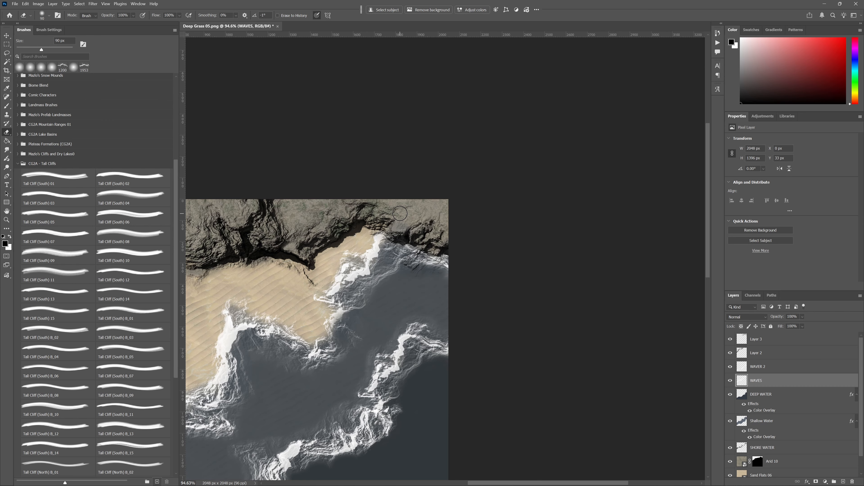
- Add a new empty layer directly above Layer 3
{"action": "left_click_drag", "start_coordinate": [390, 337], "coordinate": [424, 325]}
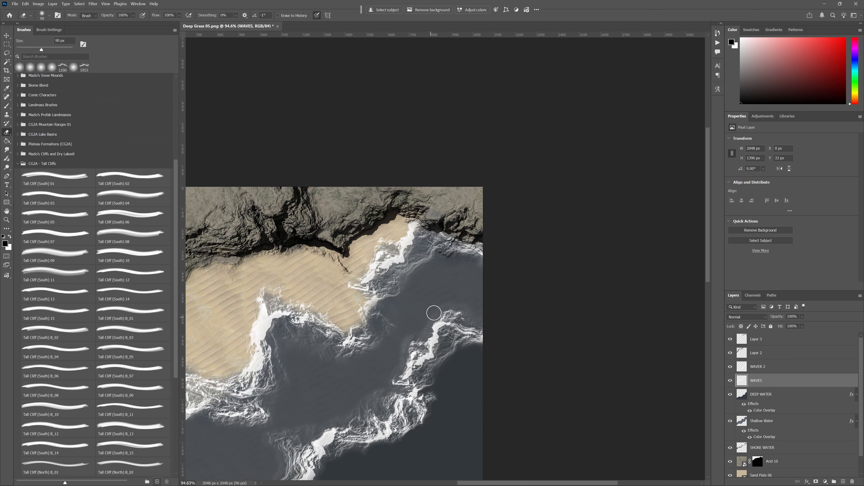
{"action": "scroll", "coordinate": [450, 291], "scroll_direction": "up", "scroll_amount": 6}
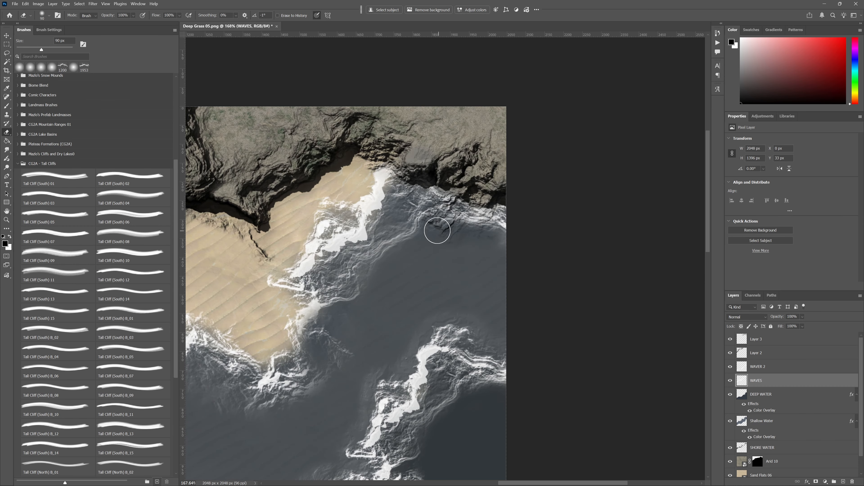
{"action": "mouse_move", "coordinate": [315, 454]}
{"action": "left_mouse_down"}
{"action": "mouse_move", "coordinate": [410, 405]}
{"action": "mouse_move", "coordinate": [496, 284]}
{"action": "mouse_move", "coordinate": [515, 303]}
{"action": "left_mouse_up"}
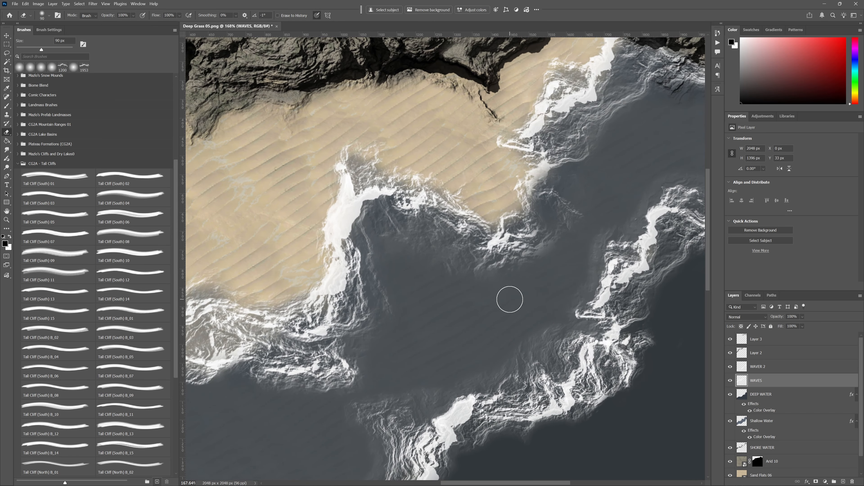
{"action": "scroll", "coordinate": [373, 152], "scroll_direction": "down", "scroll_amount": 3}
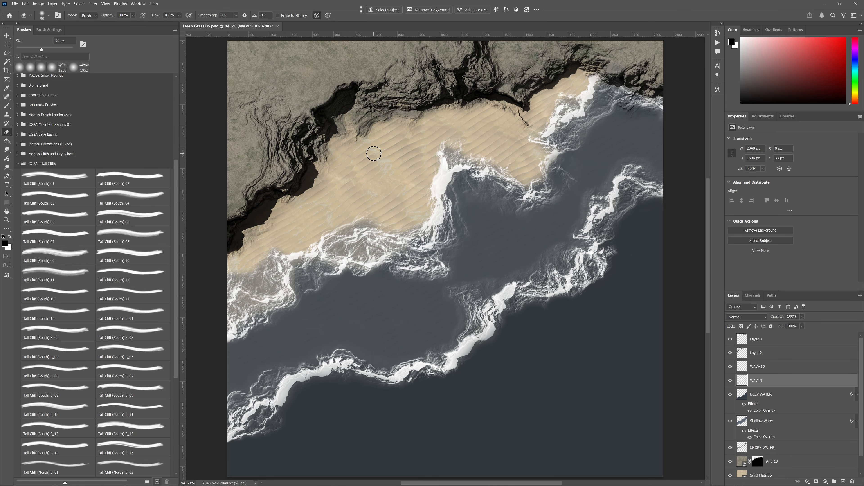
{"action": "left_click_drag", "start_coordinate": [443, 193], "coordinate": [425, 218]}
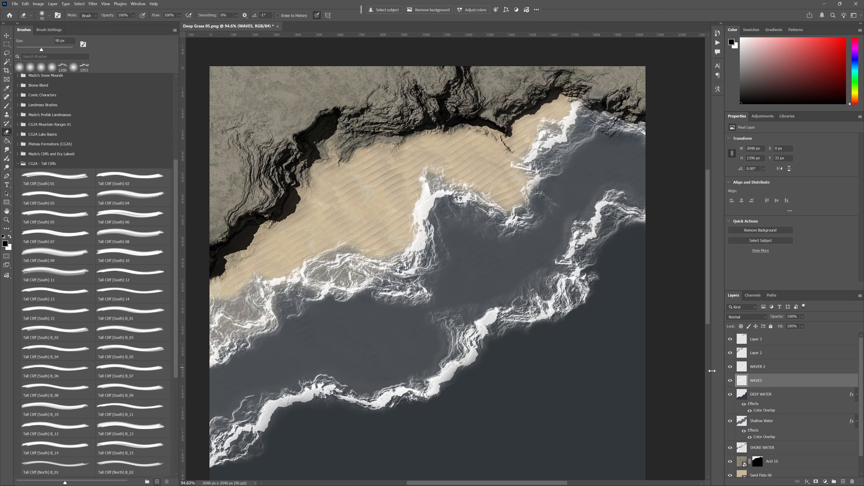
{"action": "left_click", "coordinate": [788, 346]}
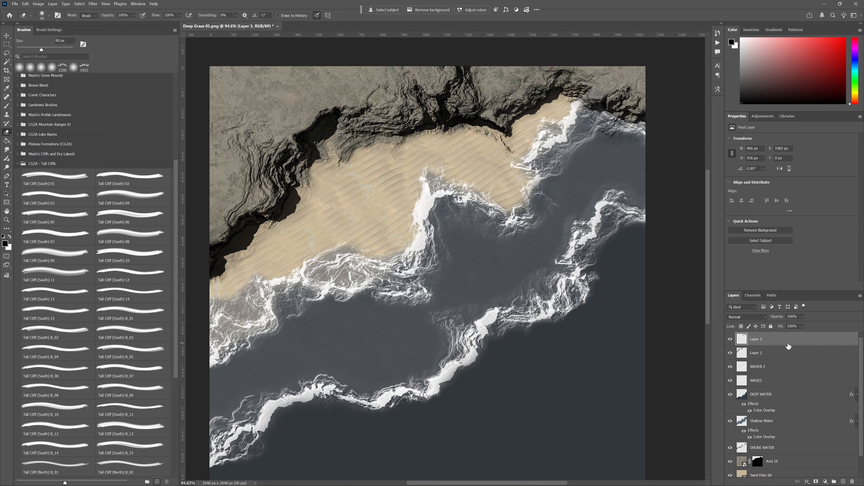
{"action": "left_click", "coordinate": [844, 480]}
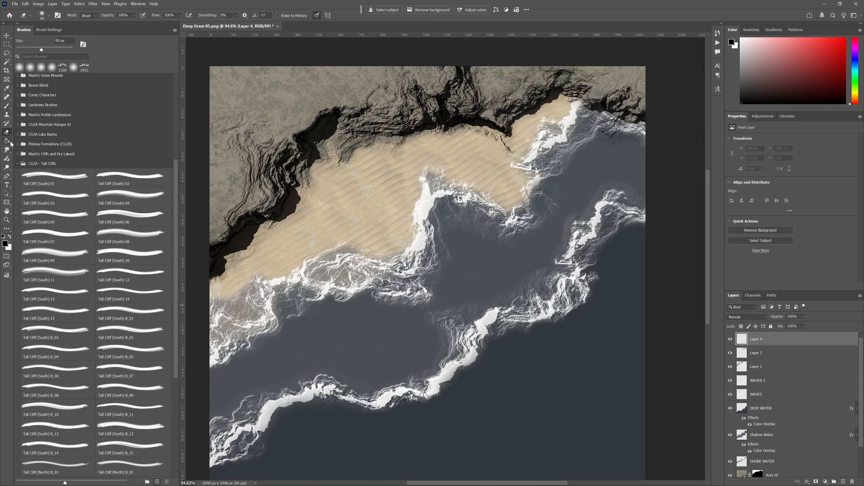
- Choose the Snow Mound 01 brush from the Snow Mounds set in place of the Tall Cliffs and reduce it to 600 px
{"action": "left_click", "coordinate": [18, 164]}
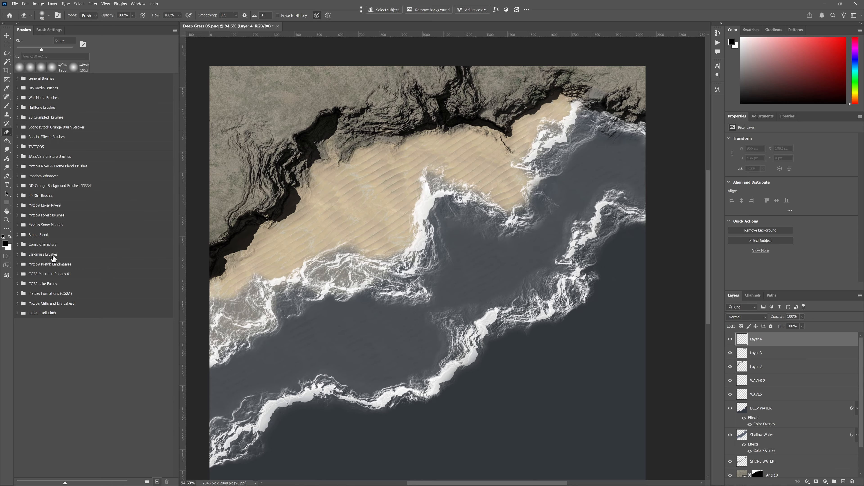
{"action": "left_click", "coordinate": [22, 229]}
{"action": "left_click", "coordinate": [17, 224]}
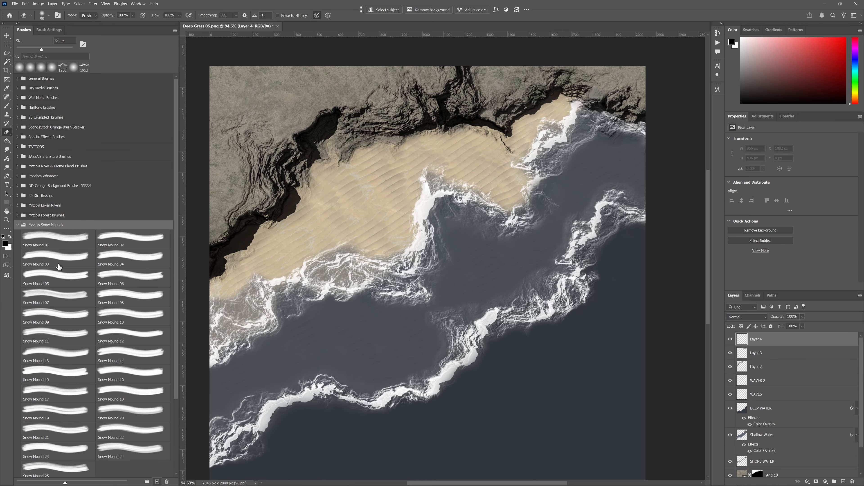
{"action": "left_click", "coordinate": [50, 241]}
{"action": "key", "text": "bracketleft"}
{"action": "key", "text": "bracketleft"}
{"action": "key", "text": "bracketleft"}
{"action": "key", "text": "bracketleft"}
{"action": "key", "text": "bracketleft"}
{"action": "key", "text": "bracketleft"}
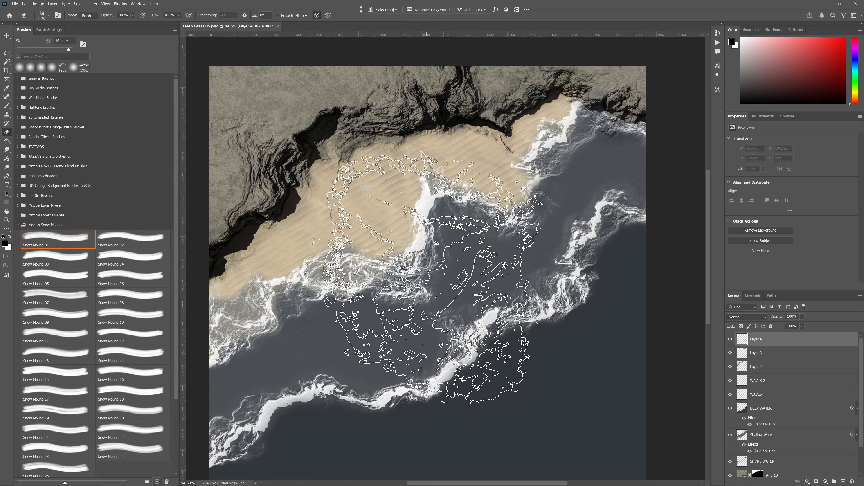
{"action": "key", "text": "bracketleft"}
{"action": "key", "text": "bracketleft"}
{"action": "key", "text": "bracketleft"}
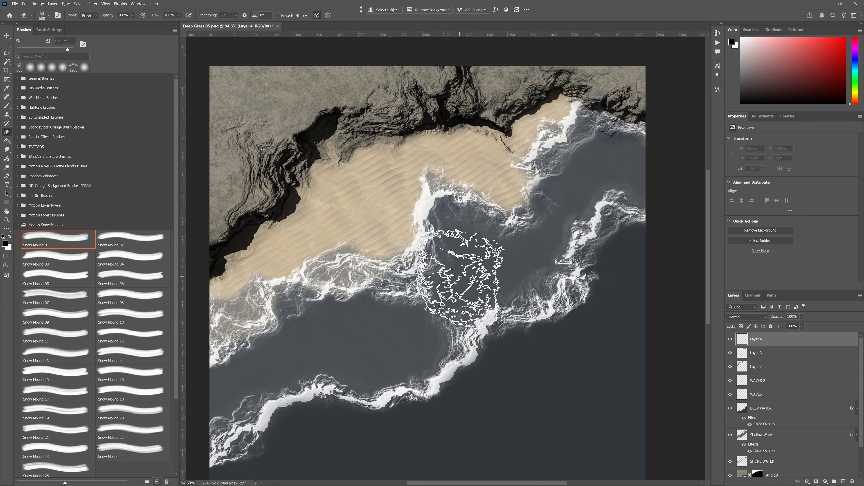
- Set the Brush tool's Snow Mound 01 tip to 700 px, try one black stamp on the shoreline, and undo it
{"action": "key", "text": "b"}
{"action": "key", "text": "bracketleft"}
{"action": "key", "text": "bracketleft"}
{"action": "key", "text": "bracketleft"}
{"action": "key", "text": "bracketleft"}
{"action": "key", "text": "bracketleft"}
{"action": "key", "text": "bracketleft"}
{"action": "key", "text": "bracketleft"}
{"action": "key", "text": "bracketleft"}
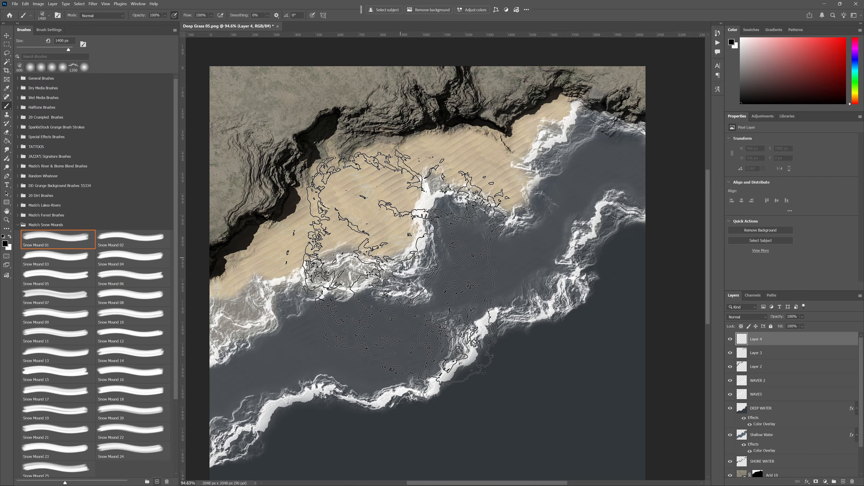
{"action": "left_click", "coordinate": [394, 259]}
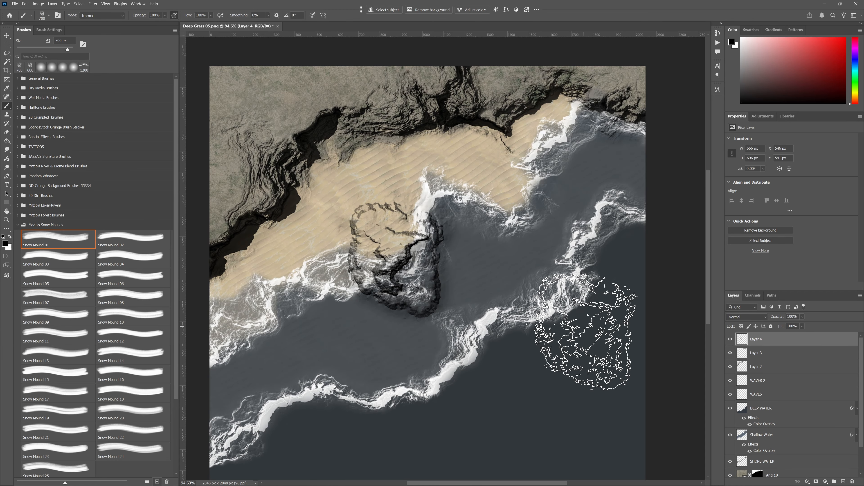
{"action": "key", "text": "ctrl+z"}
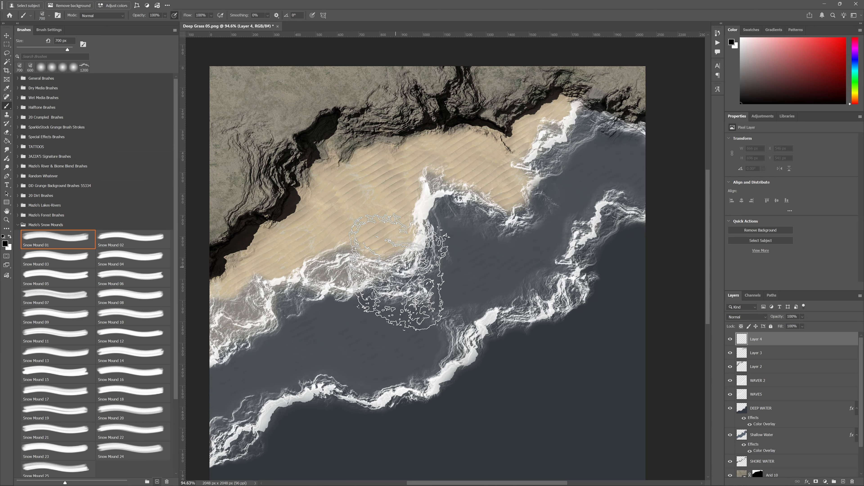
- Rotate the Snow Mound 01 tip to -30° and stamp one mound across the sand and foam edge on Layer 4
{"action": "key", "text": "shift+Right"}
{"action": "key", "text": "shift+Right"}
{"action": "left_click", "coordinate": [392, 265]}
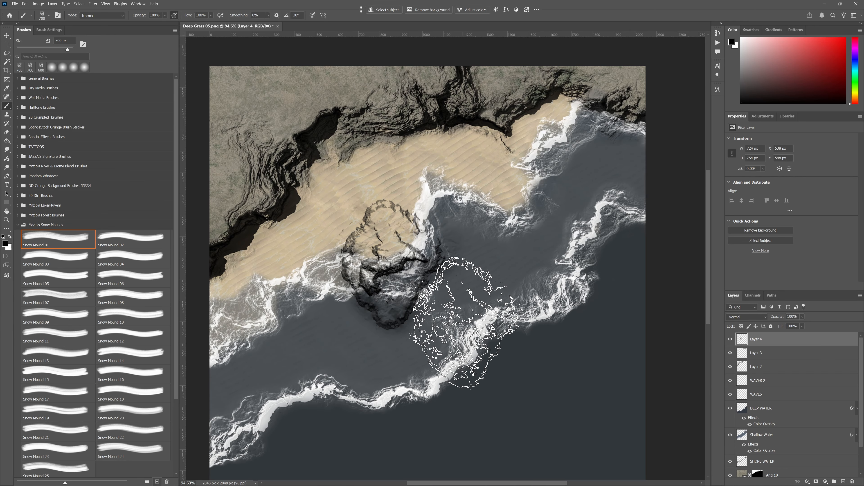
{"action": "key", "text": "ctrl+z"}
{"action": "left_click", "coordinate": [415, 243]}
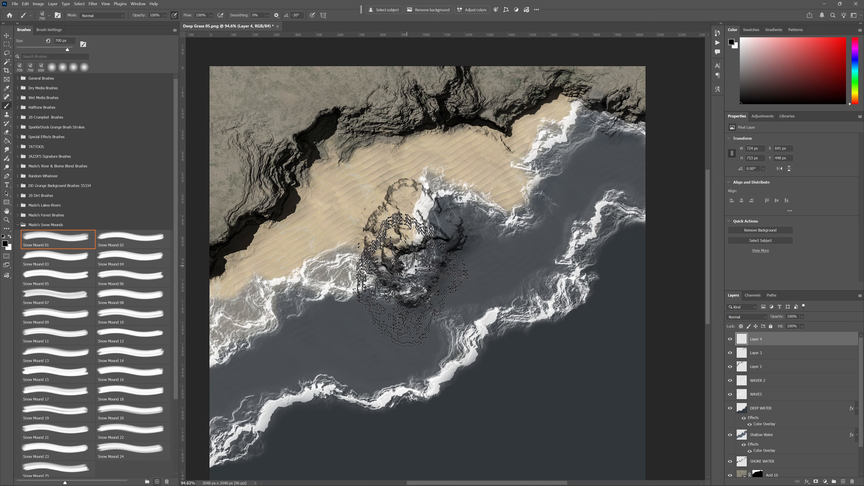
{"action": "key", "text": "ctrl+z"}
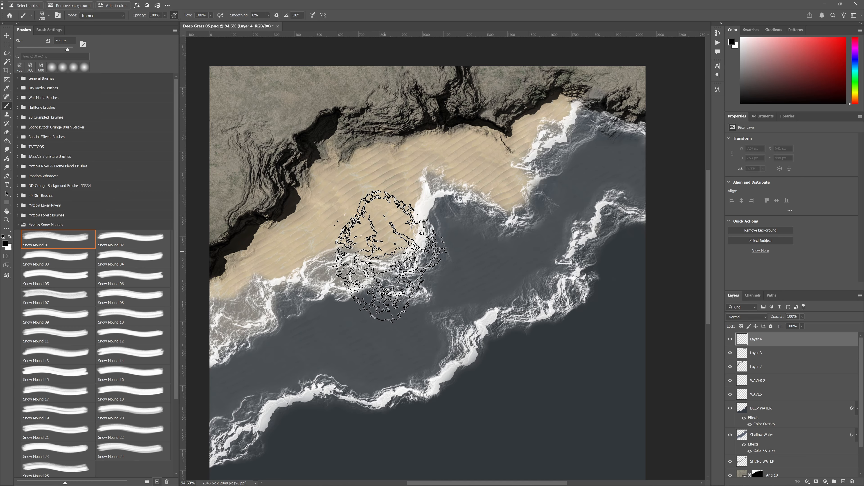
{"action": "left_click", "coordinate": [387, 249]}
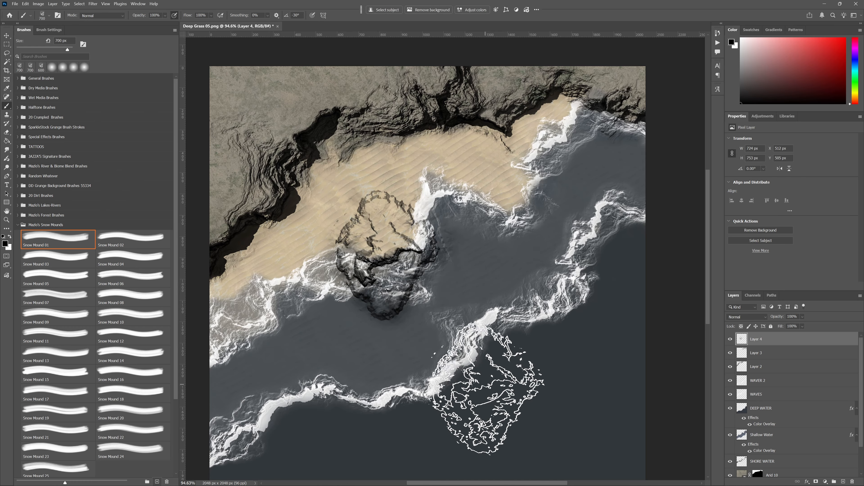
- Set the eraser to Soft Round at 171 px, test it on the mound's upper edge, and undo the test
{"action": "left_click_drag", "start_coordinate": [423, 353], "coordinate": [471, 332]}
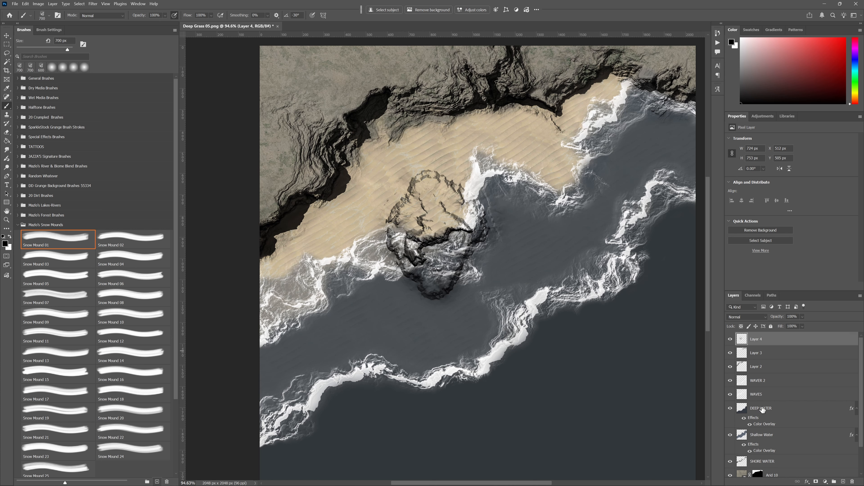
{"action": "key", "text": "e"}
{"action": "right_click", "coordinate": [432, 333]}
{"action": "left_click", "coordinate": [462, 335]}
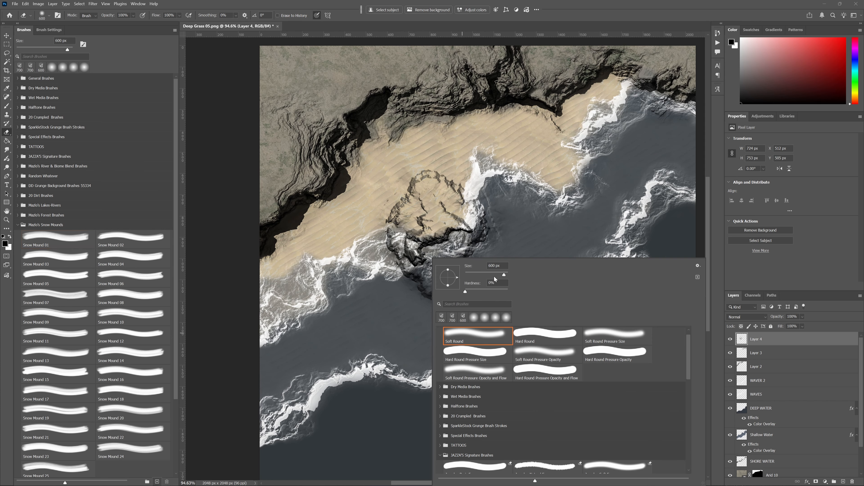
{"action": "left_click", "coordinate": [494, 275]}
{"action": "left_click", "coordinate": [424, 184]}
{"action": "key", "text": "ctrl+z"}
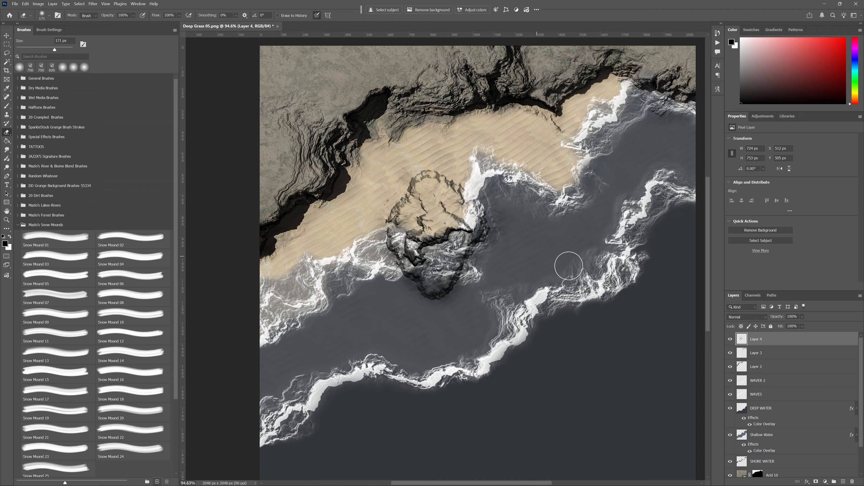
- Identify and select the WAVES layer, and erase its foam over the right side of the mound's sandy top
{"action": "left_click", "coordinate": [730, 381]}
{"action": "left_click", "coordinate": [729, 381]}
{"action": "left_click", "coordinate": [730, 395]}
{"action": "left_click", "coordinate": [730, 395]}
{"action": "left_click", "coordinate": [756, 395]}
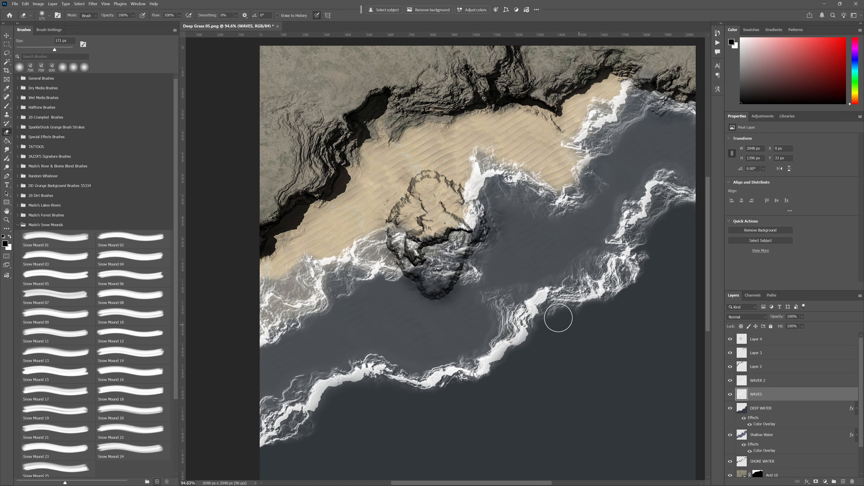
{"action": "left_click_drag", "start_coordinate": [457, 227], "coordinate": [464, 219]}
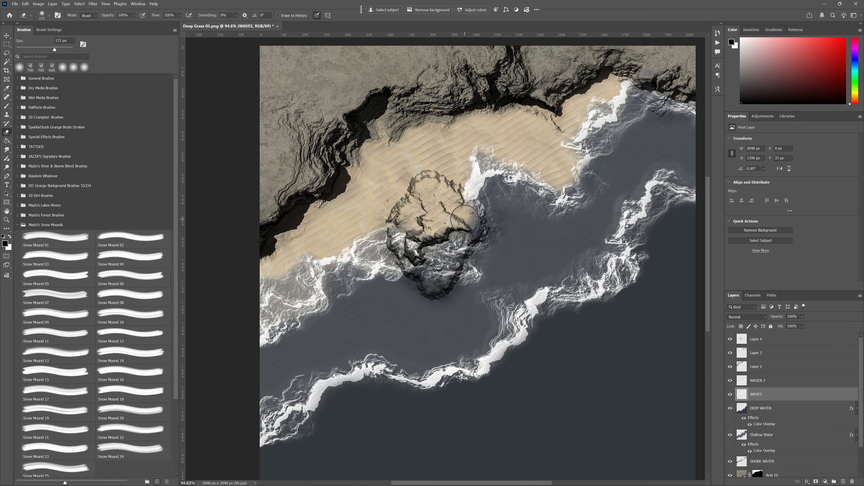
{"action": "scroll", "coordinate": [465, 219], "scroll_direction": "up", "scroll_amount": 4}
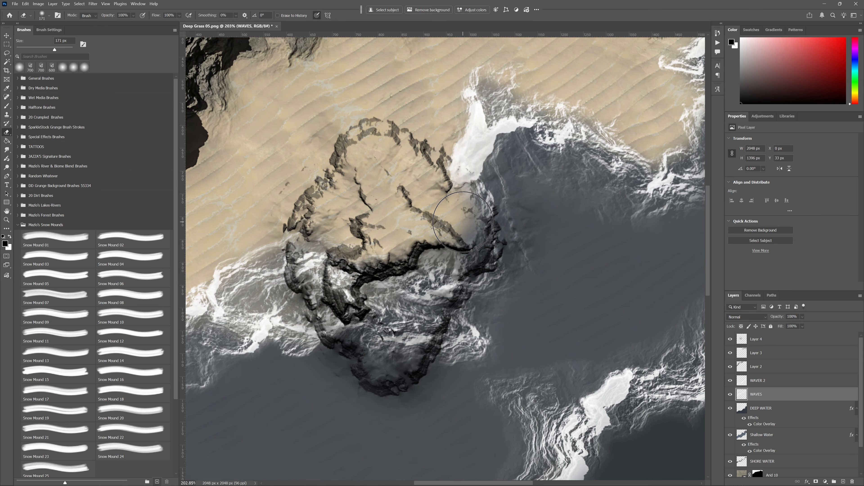
- Erase more WAVES foam inside the mound's outline, from its upper-right edge to its rocky base, with a smaller eraser of about 70 px
{"action": "key", "text": "bracketleft"}
{"action": "key", "text": "bracketleft"}
{"action": "key", "text": "bracketleft"}
{"action": "key", "text": "bracketleft"}
{"action": "key", "text": "bracketleft"}
{"action": "key", "text": "bracketleft"}
{"action": "key", "text": "bracketleft"}
{"action": "key", "text": "bracketleft"}
{"action": "mouse_move", "coordinate": [446, 170]}
{"action": "left_mouse_down"}
{"action": "mouse_move", "coordinate": [474, 192]}
{"action": "mouse_move", "coordinate": [467, 187]}
{"action": "mouse_move", "coordinate": [468, 232]}
{"action": "mouse_move", "coordinate": [460, 240]}
{"action": "mouse_move", "coordinate": [476, 236]}
{"action": "mouse_move", "coordinate": [479, 202]}
{"action": "mouse_move", "coordinate": [485, 253]}
{"action": "mouse_move", "coordinate": [448, 287]}
{"action": "mouse_move", "coordinate": [423, 351]}
{"action": "mouse_move", "coordinate": [370, 366]}
{"action": "mouse_move", "coordinate": [329, 326]}
{"action": "mouse_move", "coordinate": [297, 264]}
{"action": "mouse_move", "coordinate": [305, 256]}
{"action": "mouse_move", "coordinate": [306, 277]}
{"action": "mouse_move", "coordinate": [326, 240]}
{"action": "mouse_move", "coordinate": [300, 234]}
{"action": "mouse_move", "coordinate": [335, 282]}
{"action": "mouse_move", "coordinate": [338, 329]}
{"action": "mouse_move", "coordinate": [369, 332]}
{"action": "mouse_move", "coordinate": [385, 345]}
{"action": "mouse_move", "coordinate": [377, 342]}
{"action": "mouse_move", "coordinate": [412, 317]}
{"action": "mouse_move", "coordinate": [409, 357]}
{"action": "mouse_move", "coordinate": [393, 351]}
{"action": "mouse_move", "coordinate": [408, 312]}
{"action": "mouse_move", "coordinate": [426, 308]}
{"action": "mouse_move", "coordinate": [462, 264]}
{"action": "mouse_move", "coordinate": [436, 261]}
{"action": "mouse_move", "coordinate": [382, 297]}
{"action": "mouse_move", "coordinate": [354, 288]}
{"action": "mouse_move", "coordinate": [361, 283]}
{"action": "mouse_move", "coordinate": [374, 304]}
{"action": "mouse_move", "coordinate": [339, 292]}
{"action": "mouse_move", "coordinate": [369, 308]}
{"action": "mouse_move", "coordinate": [354, 290]}
{"action": "mouse_move", "coordinate": [417, 235]}
{"action": "mouse_move", "coordinate": [385, 189]}
{"action": "left_mouse_up"}
{"action": "key", "text": "bracketright"}
{"action": "key", "text": "bracketright"}
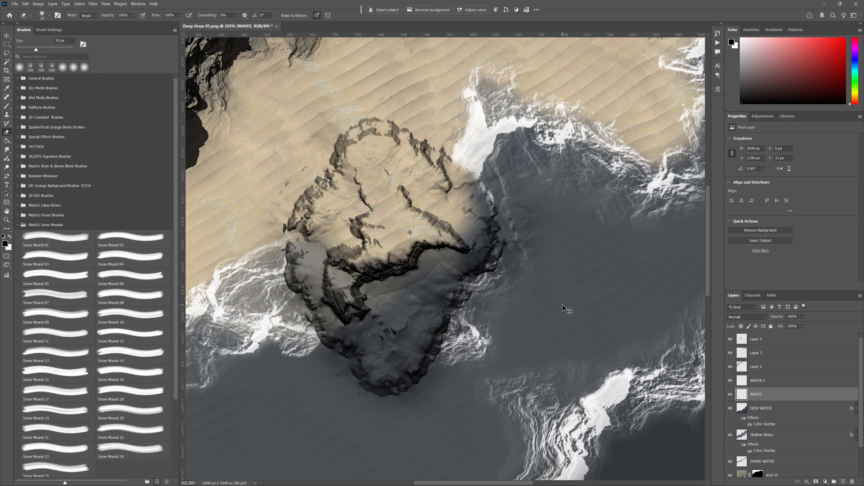
- Undo the recent eraser strokes on the WAVES foam over the mound's rocky lower part
{"action": "key", "text": "ctrl+z"}
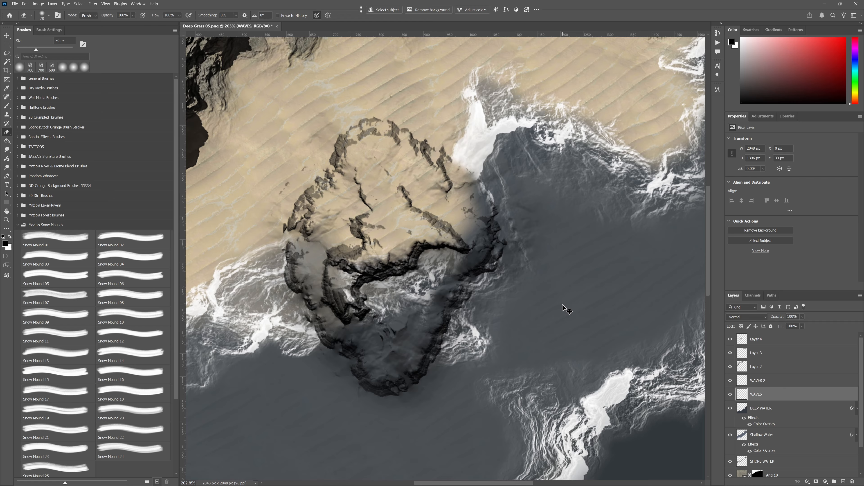
{"action": "key", "text": "ctrl+z"}
{"action": "key", "text": "ctrl+z"}
{"action": "key", "text": "ctrl+z"}
{"action": "key", "text": "ctrl+z"}
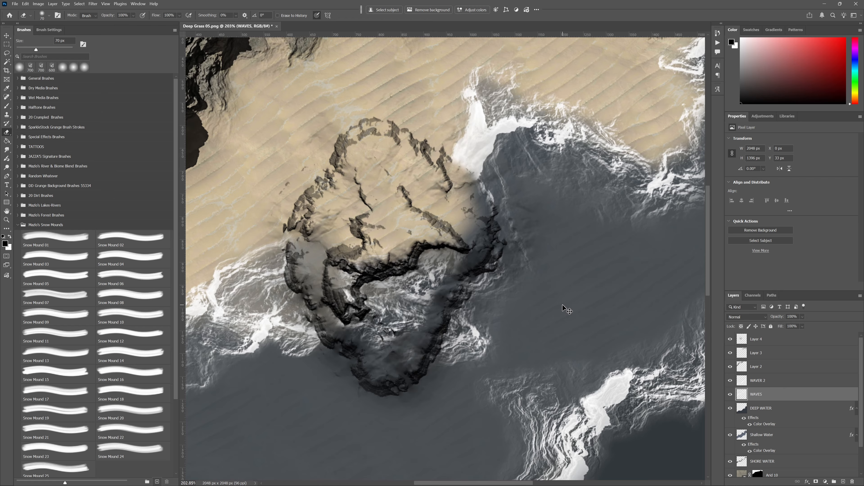
{"action": "key", "text": "ctrl+z"}
{"action": "key", "text": "ctrl+z"}
{"action": "key", "text": "ctrl+z"}
{"action": "key", "text": "ctrl+z"}
{"action": "key", "text": "ctrl+z"}
{"action": "key", "text": "ctrl+z"}
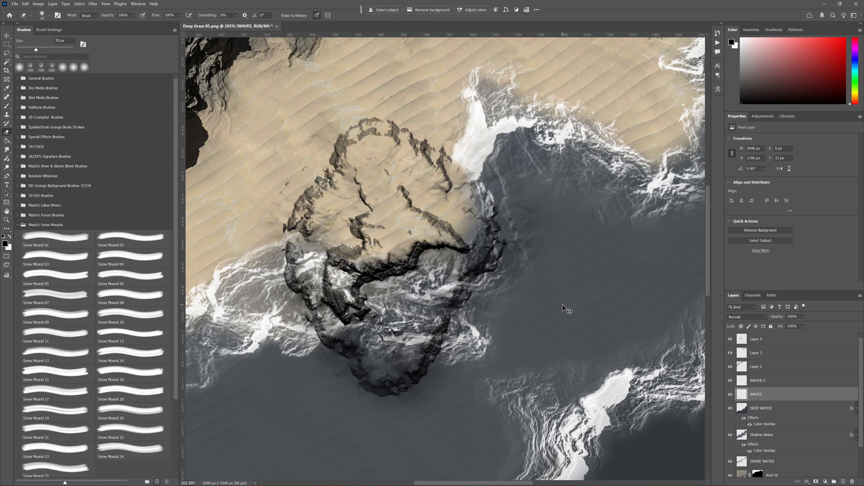
- Undo the remaining eraser strokes on the WAVES foam over the mound, keeping the WAVES layer visible
{"action": "key", "text": "ctrl+z"}
{"action": "key", "text": "ctrl+z"}
{"action": "key", "text": "ctrl+z"}
{"action": "key", "text": "ctrl+z"}
{"action": "key", "text": "ctrl+z"}
{"action": "key", "text": "ctrl+z"}
{"action": "key", "text": "ctrl+z"}
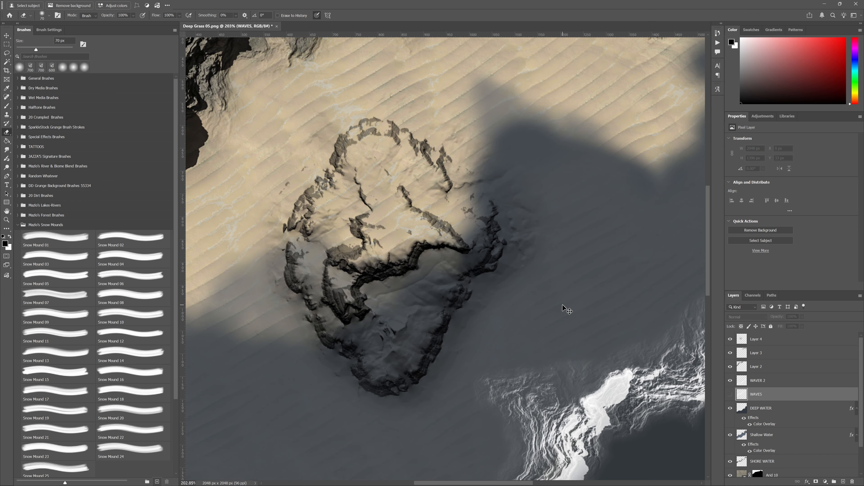
{"action": "key", "text": "ctrl+shift+z"}
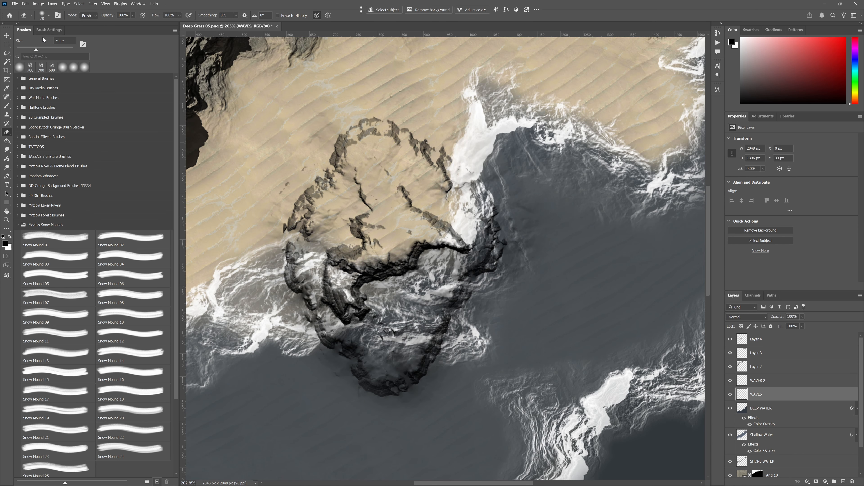
- Paint a selection over the entire Snow Mound rock formation with the Selection Brush Tool, using a reduced brush size
{"action": "left_click_drag", "start_coordinate": [6, 52], "coordinate": [35, 58]}
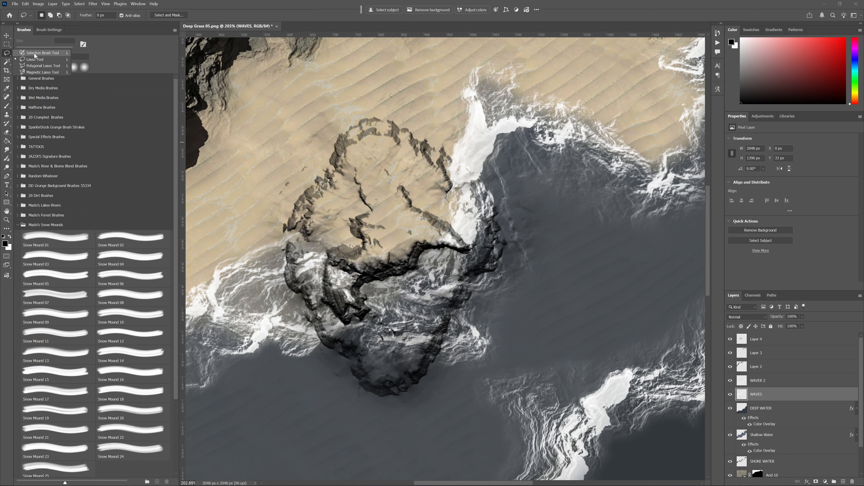
{"action": "left_click", "coordinate": [34, 56]}
{"action": "key", "text": "x"}
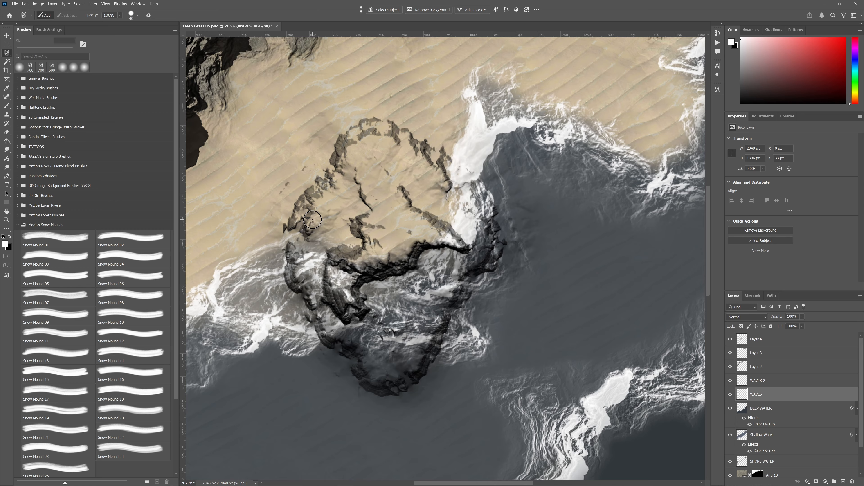
{"action": "key", "text": "bracketleft"}
{"action": "mouse_move", "coordinate": [301, 207]}
{"action": "left_mouse_down"}
{"action": "mouse_move", "coordinate": [293, 235]}
{"action": "mouse_move", "coordinate": [307, 233]}
{"action": "mouse_move", "coordinate": [289, 277]}
{"action": "mouse_move", "coordinate": [311, 294]}
{"action": "mouse_move", "coordinate": [324, 337]}
{"action": "mouse_move", "coordinate": [341, 338]}
{"action": "mouse_move", "coordinate": [382, 391]}
{"action": "mouse_move", "coordinate": [407, 383]}
{"action": "mouse_move", "coordinate": [429, 358]}
{"action": "mouse_move", "coordinate": [448, 303]}
{"action": "mouse_move", "coordinate": [465, 293]}
{"action": "mouse_move", "coordinate": [458, 283]}
{"action": "mouse_move", "coordinate": [491, 264]}
{"action": "mouse_move", "coordinate": [498, 246]}
{"action": "mouse_move", "coordinate": [489, 208]}
{"action": "mouse_move", "coordinate": [461, 172]}
{"action": "mouse_move", "coordinate": [374, 122]}
{"action": "mouse_move", "coordinate": [342, 139]}
{"action": "mouse_move", "coordinate": [331, 180]}
{"action": "mouse_move", "coordinate": [299, 206]}
{"action": "left_mouse_up"}
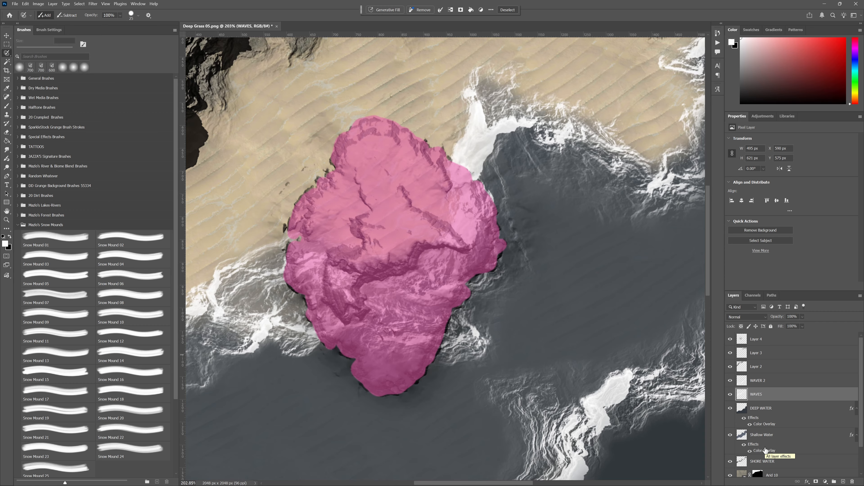
- Compare the mound with the WAVES layer hidden and shown, delete the WAVES foam inside the selection, and deselect
{"action": "left_click", "coordinate": [731, 395]}
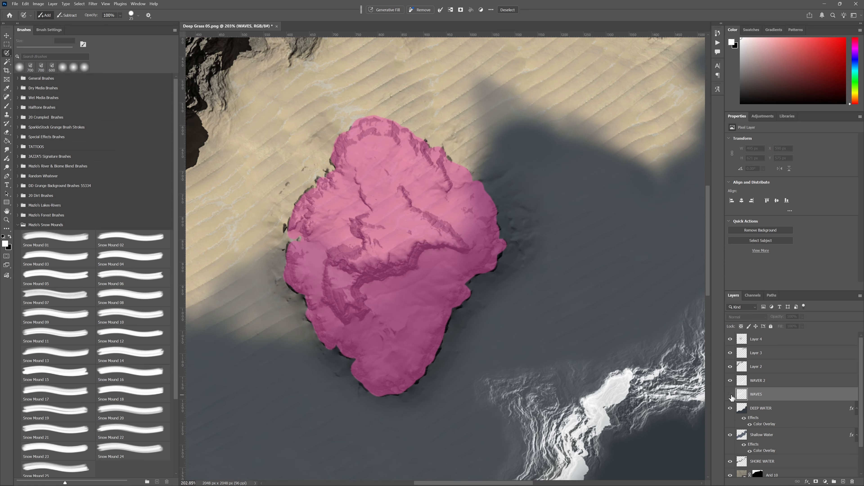
{"action": "left_click", "coordinate": [731, 395]}
{"action": "key", "text": "Delete"}
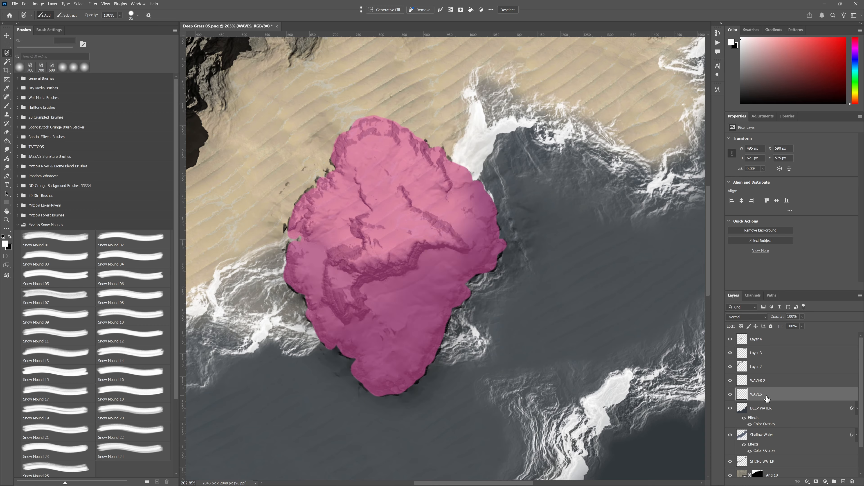
{"action": "key", "text": "ctrl+d"}
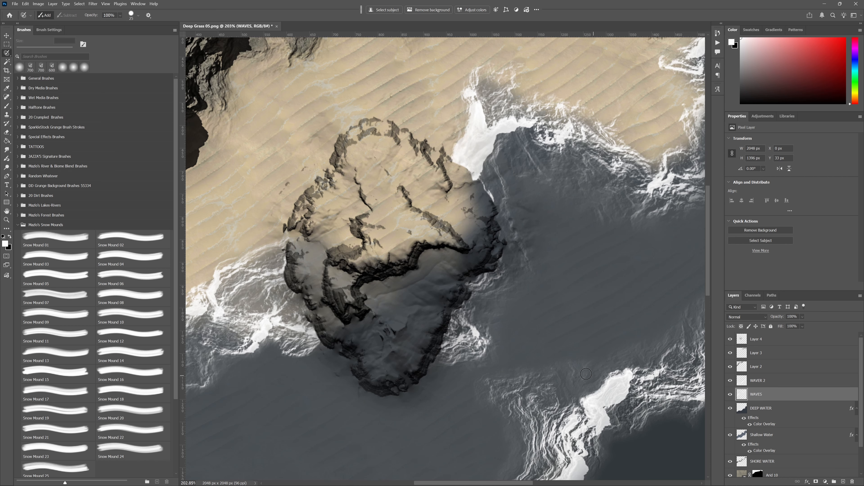
{"action": "scroll", "coordinate": [546, 349], "scroll_direction": "down", "scroll_amount": 3}
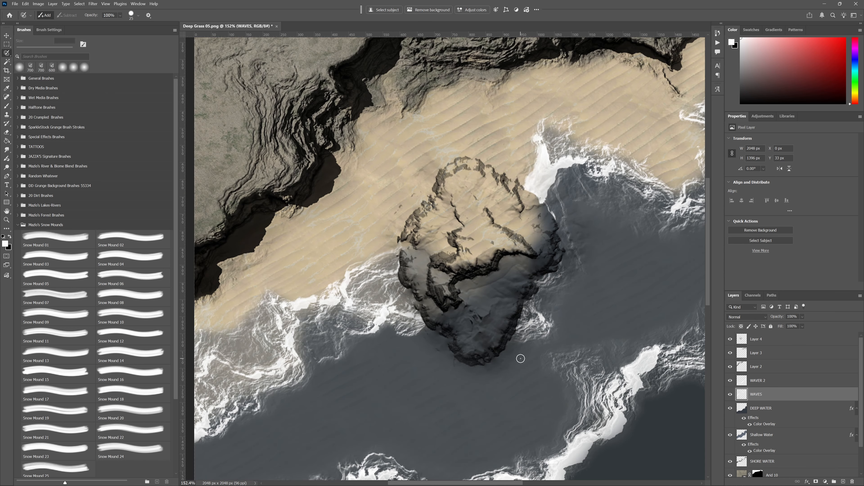
{"action": "left_click_drag", "start_coordinate": [555, 321], "coordinate": [532, 355]}
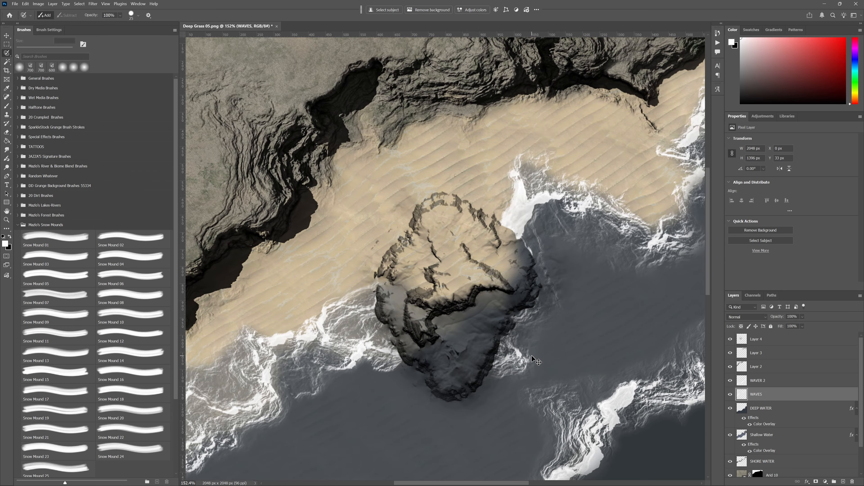
- Restore the mound selection, delete its area from the DEEP WATER, Shallow Water and SHORE WATER layers, and deselect
{"action": "key", "text": "ctrl+z"}
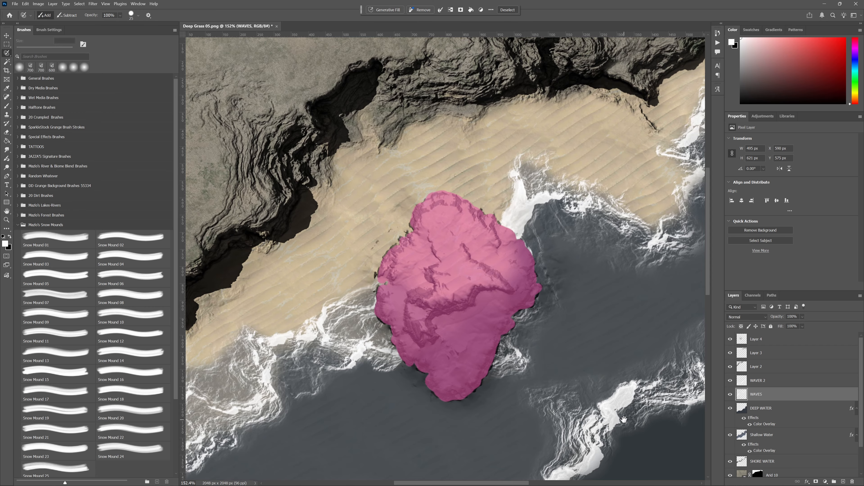
{"action": "left_click_drag", "start_coordinate": [646, 438], "coordinate": [625, 356]}
{"action": "left_click", "coordinate": [745, 409]}
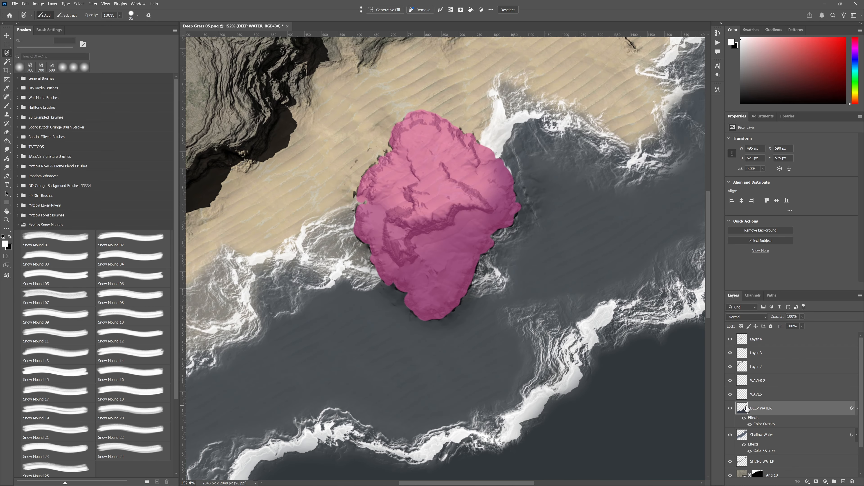
{"action": "left_click", "coordinate": [745, 435]}
{"action": "left_click", "coordinate": [743, 463]}
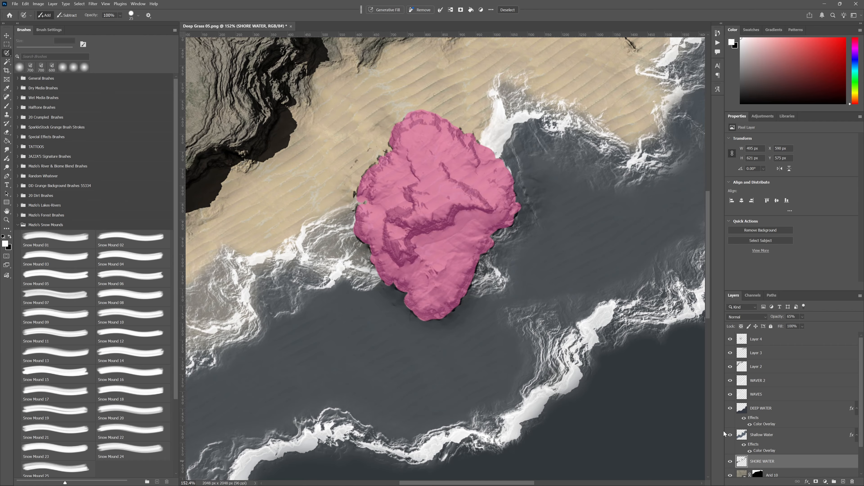
{"action": "key", "text": "ctrl+d"}
{"action": "left_click_drag", "start_coordinate": [553, 281], "coordinate": [535, 330]}
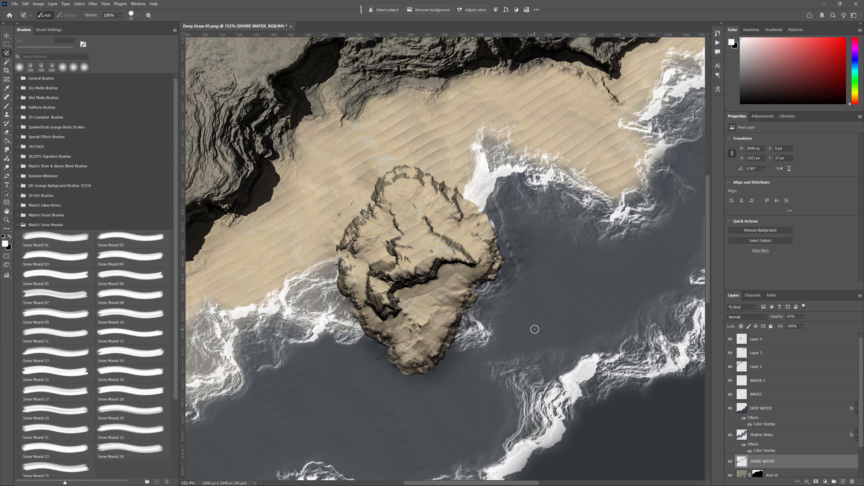
- Restore the mound selection and preview the Desert 06.jpg texture, closing the preview when done
{"action": "key", "text": "ctrl+z"}
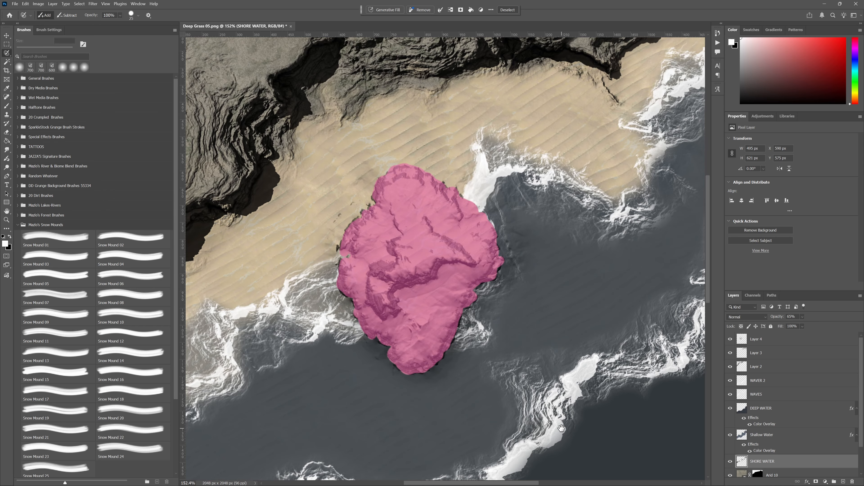
{"action": "mouse_move", "coordinate": [561, 428]}
{"action": "left_mouse_down"}
{"action": "mouse_move", "coordinate": [566, 361]}
{"action": "mouse_move", "coordinate": [572, 374]}
{"action": "left_mouse_up"}
{"action": "scroll", "coordinate": [490, 335], "scroll_direction": "down", "scroll_amount": 5}
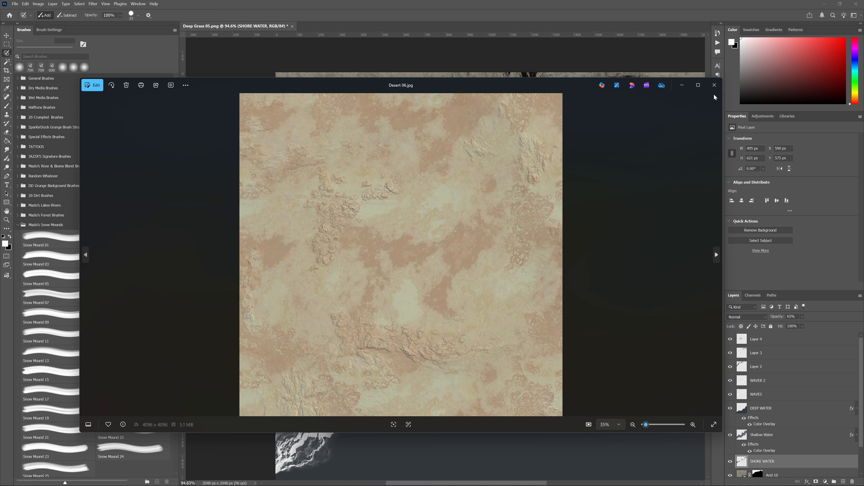
{"action": "left_click", "coordinate": [715, 86]}
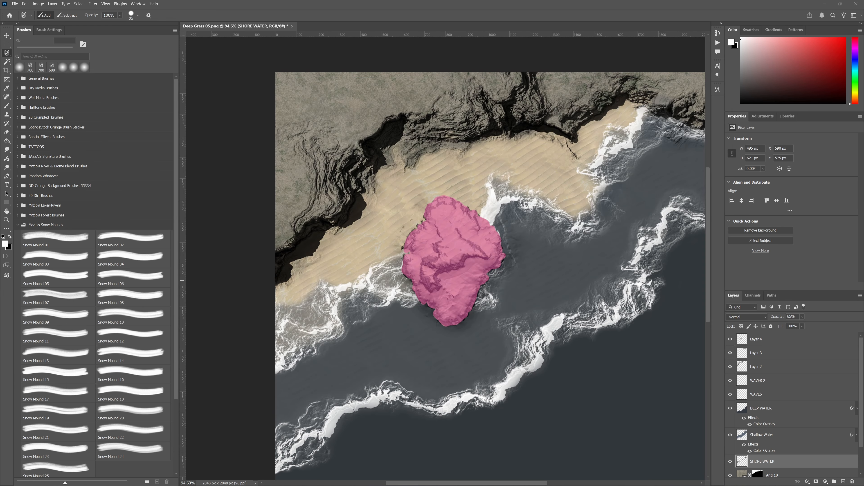
- Try placing the Desert 06 texture at 50% scale directly below the SHORE WATER layer, and shift it over the mound
{"action": "left_click_drag", "start_coordinate": [401, 255], "coordinate": [473, 285]}
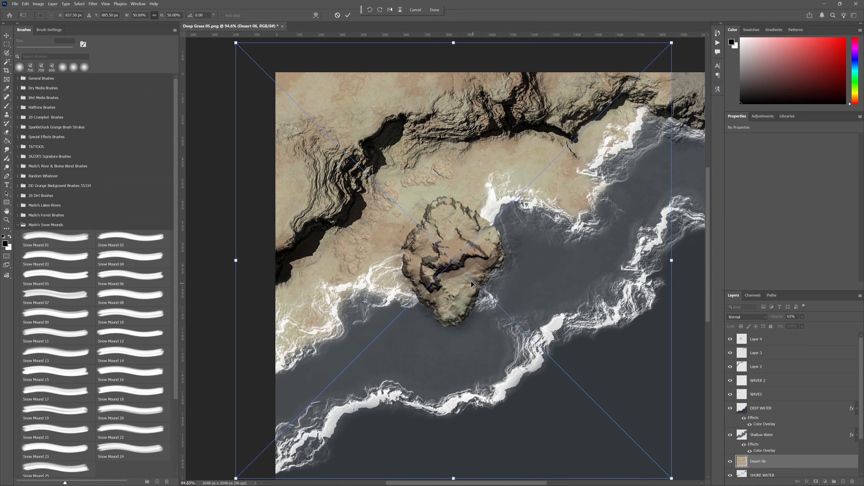
{"action": "left_click_drag", "start_coordinate": [529, 263], "coordinate": [581, 275]}
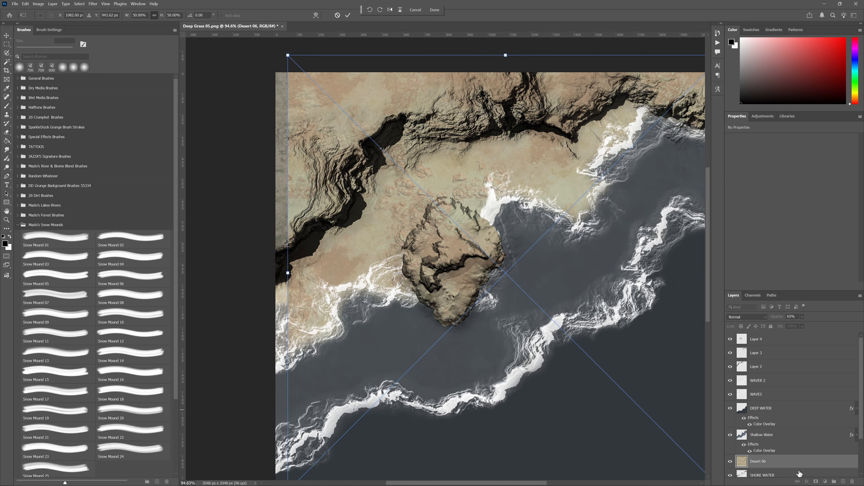
{"action": "scroll", "coordinate": [751, 419], "scroll_direction": "down", "scroll_amount": 3}
{"action": "left_click_drag", "start_coordinate": [774, 418], "coordinate": [775, 433]}
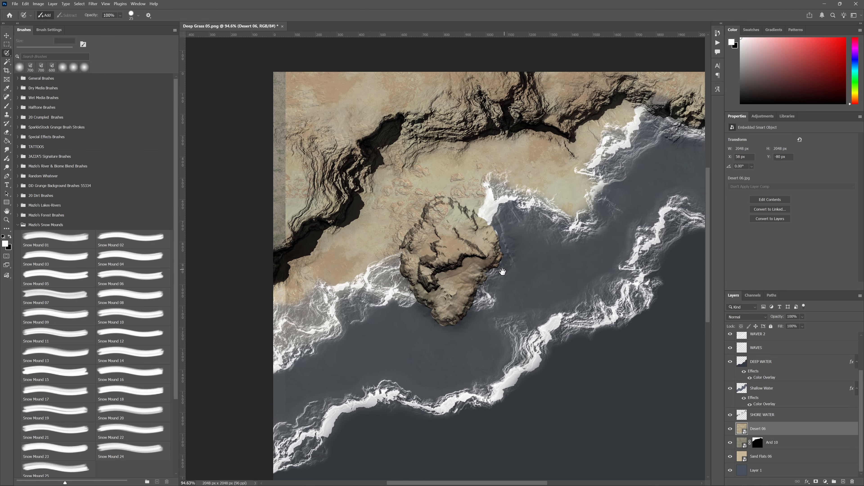
{"action": "left_click_drag", "start_coordinate": [507, 270], "coordinate": [482, 293]}
{"action": "key", "text": "v"}
{"action": "mouse_move", "coordinate": [413, 242]}
{"action": "left_mouse_down"}
{"action": "mouse_move", "coordinate": [460, 312]}
{"action": "mouse_move", "coordinate": [466, 308]}
{"action": "mouse_move", "coordinate": [458, 317]}
{"action": "mouse_move", "coordinate": [518, 318]}
{"action": "mouse_move", "coordinate": [482, 362]}
{"action": "mouse_move", "coordinate": [454, 339]}
{"action": "mouse_move", "coordinate": [449, 300]}
{"action": "mouse_move", "coordinate": [462, 266]}
{"action": "mouse_move", "coordinate": [469, 257]}
{"action": "mouse_move", "coordinate": [478, 263]}
{"action": "left_mouse_up"}
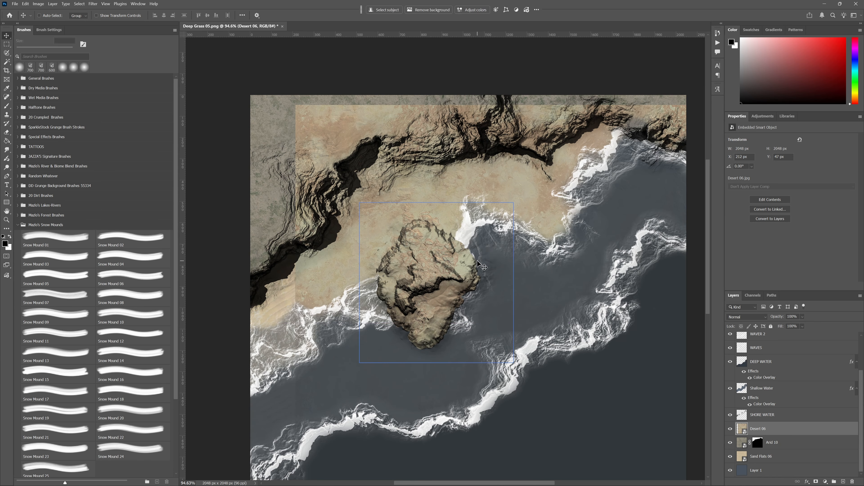
- Add a new layer above the Arid 10 layer, fill the mound selection with white on it, and deselect
{"action": "scroll", "coordinate": [442, 301], "scroll_direction": "up", "scroll_amount": 2}
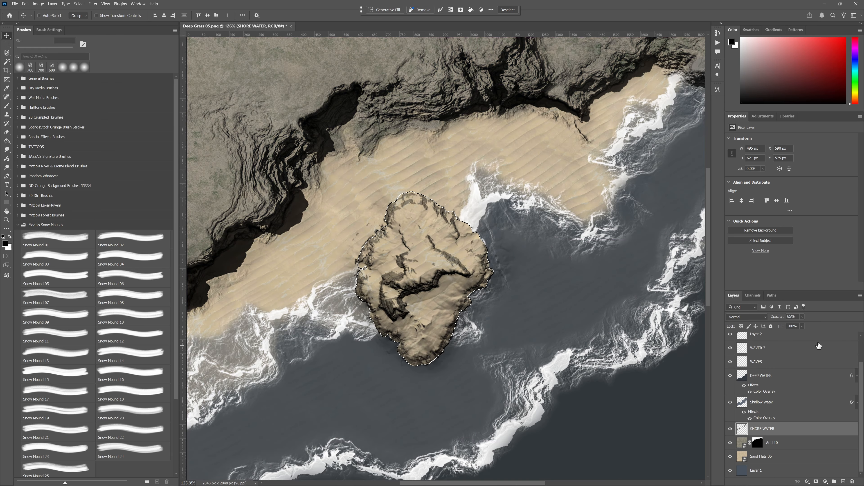
{"action": "left_click", "coordinate": [789, 446]}
{"action": "left_click", "coordinate": [789, 446]}
{"action": "left_click", "coordinate": [843, 482]}
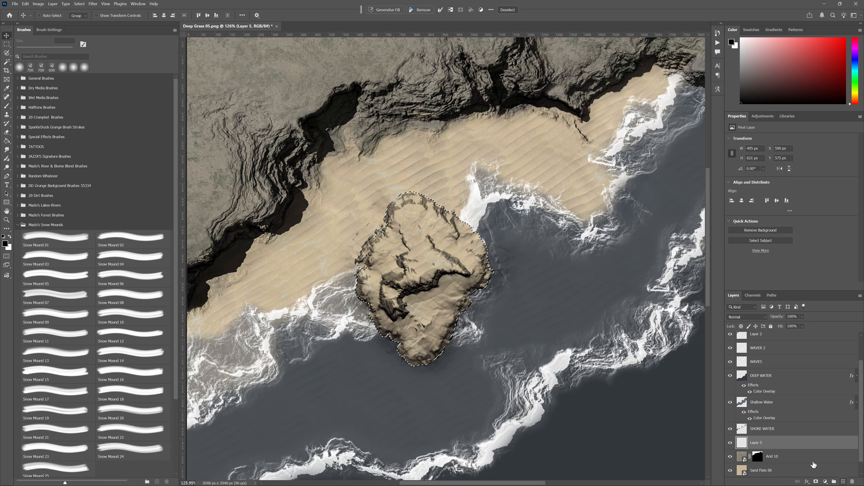
{"action": "key", "text": "ctrl+BackSpace"}
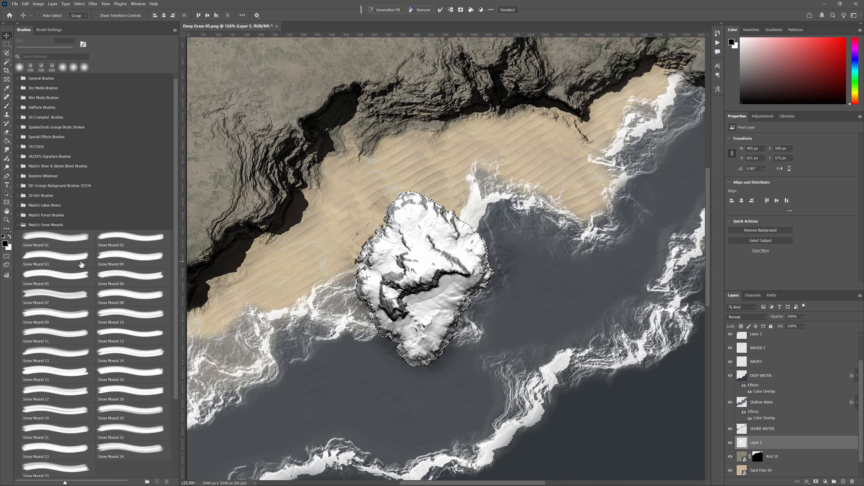
{"action": "key", "text": "ctrl+d"}
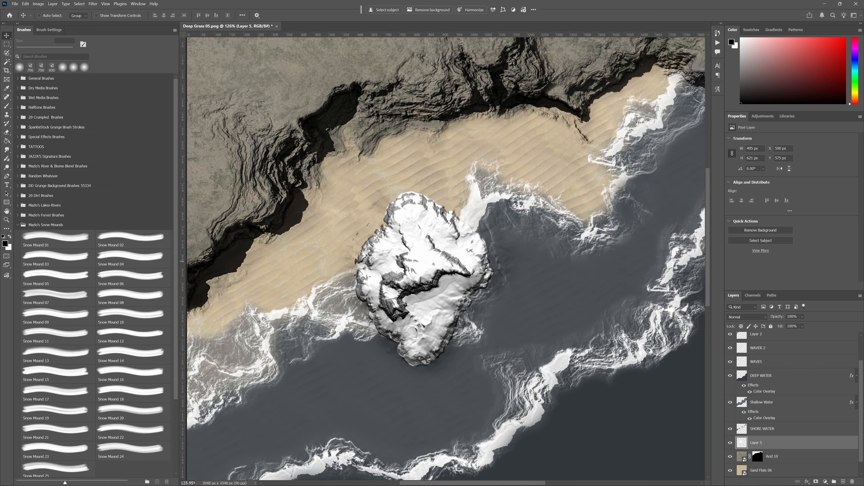
- Place the Desert 06 texture above the white mound layer, scaled to 38.08% and positioned to cover the whole mound
{"action": "left_click_drag", "start_coordinate": [0, 296], "coordinate": [455, 295]}
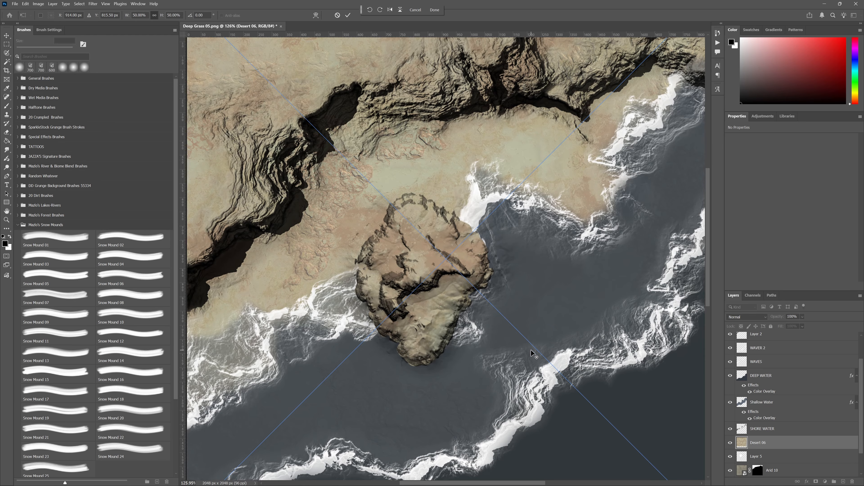
{"action": "scroll", "coordinate": [533, 354], "scroll_direction": "down", "scroll_amount": 3}
{"action": "left_click_drag", "start_coordinate": [494, 306], "coordinate": [549, 347]}
{"action": "left_click_drag", "start_coordinate": [529, 131], "coordinate": [546, 225]}
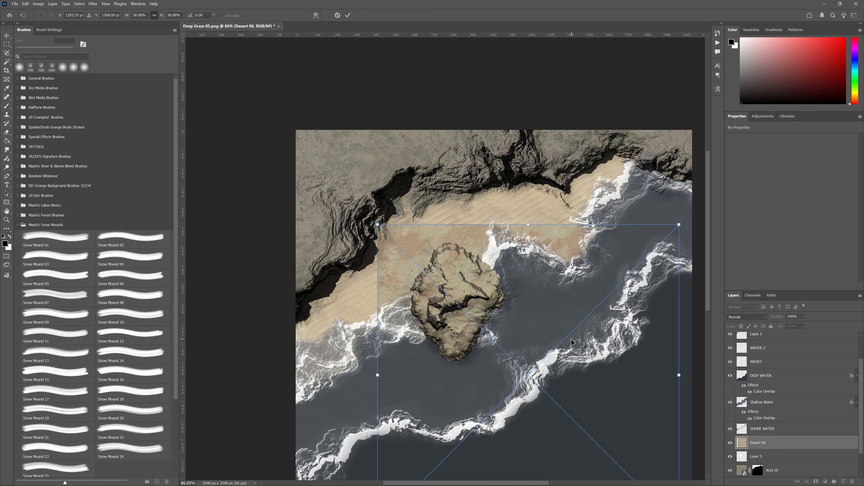
{"action": "left_click_drag", "start_coordinate": [572, 339], "coordinate": [557, 281]}
{"action": "key", "text": "Return"}
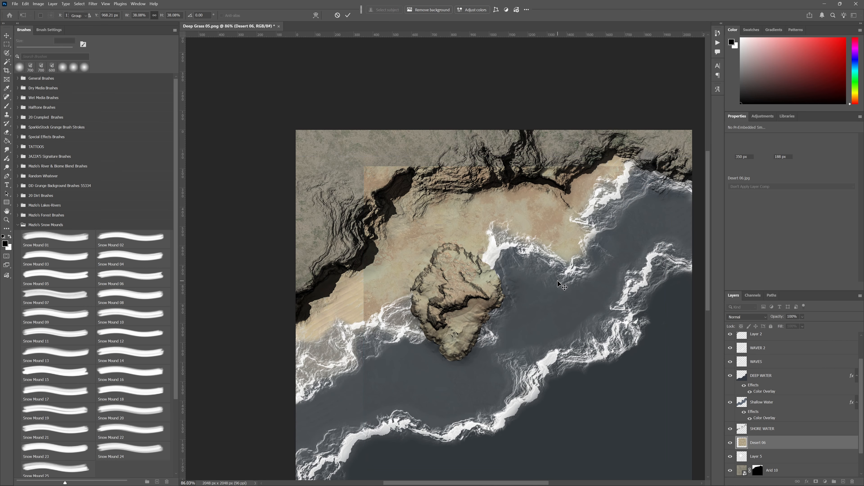
- Clip the Desert 06 texture to the white mound layer, and release the clipping again
{"action": "left_click", "coordinate": [743, 446]}
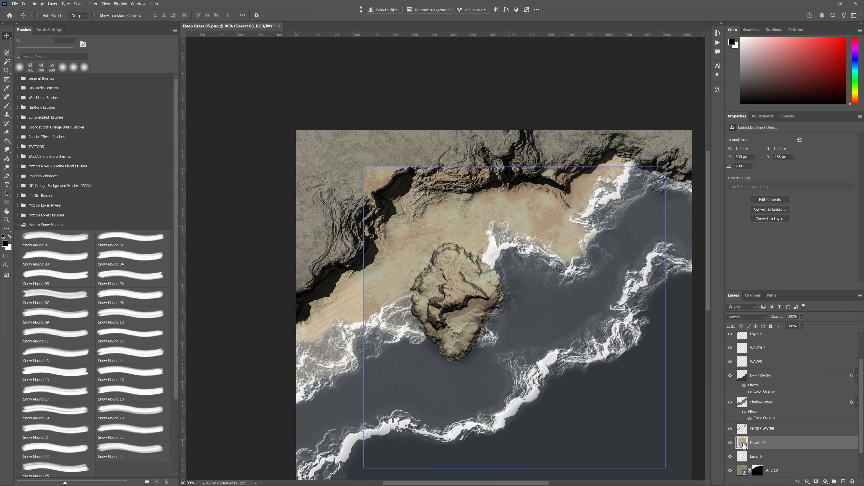
{"action": "left_click", "coordinate": [742, 449], "text": "alt"}
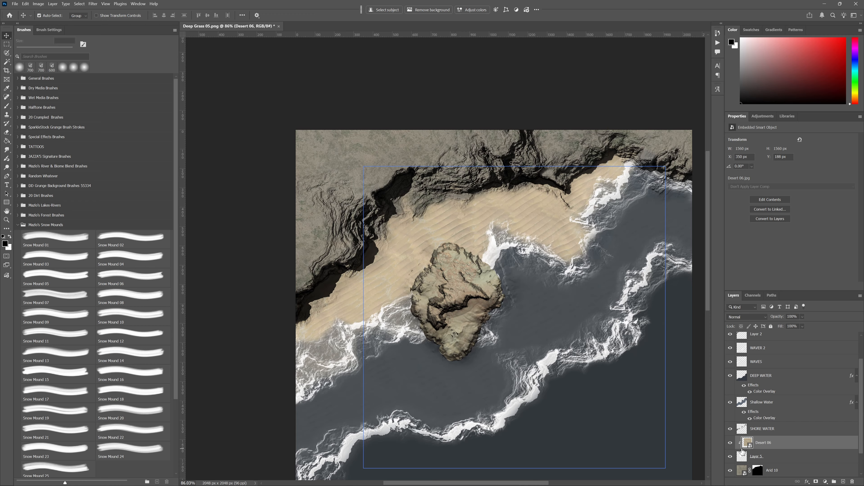
{"action": "left_click", "coordinate": [742, 450], "text": "alt"}
- Load the white mound layer's outline as a selection and use it as a layer mask on the Desert 06 texture
{"action": "left_click", "coordinate": [745, 460]}
{"action": "left_click", "coordinate": [743, 460], "text": "ctrl"}
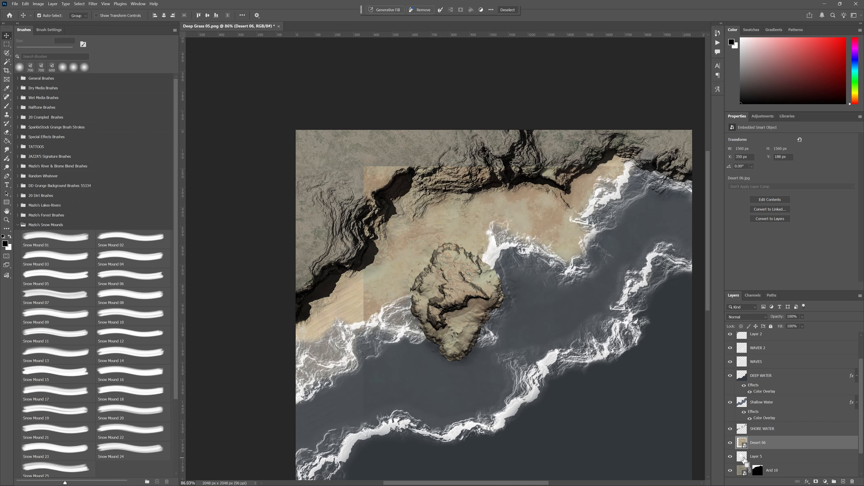
{"action": "scroll", "coordinate": [767, 464], "scroll_direction": "down", "scroll_amount": 2}
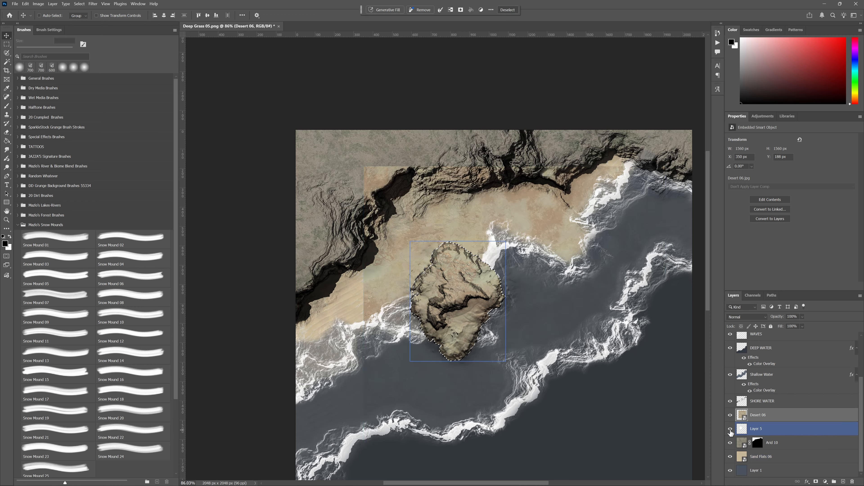
{"action": "left_click", "coordinate": [730, 415]}
{"action": "left_click", "coordinate": [730, 415]}
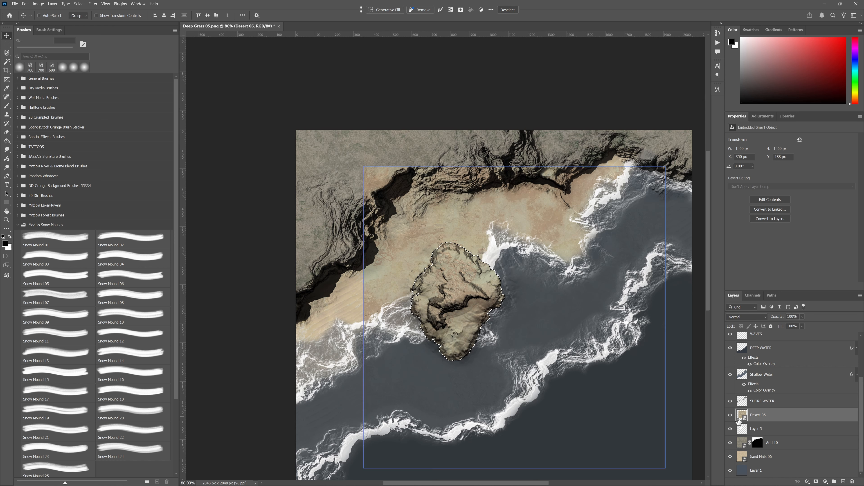
{"action": "left_click", "coordinate": [743, 429]}
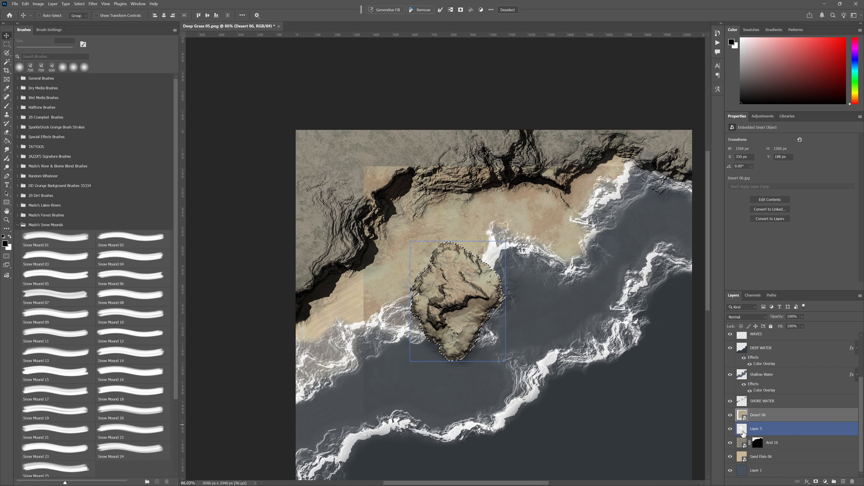
{"action": "left_click", "coordinate": [742, 418]}
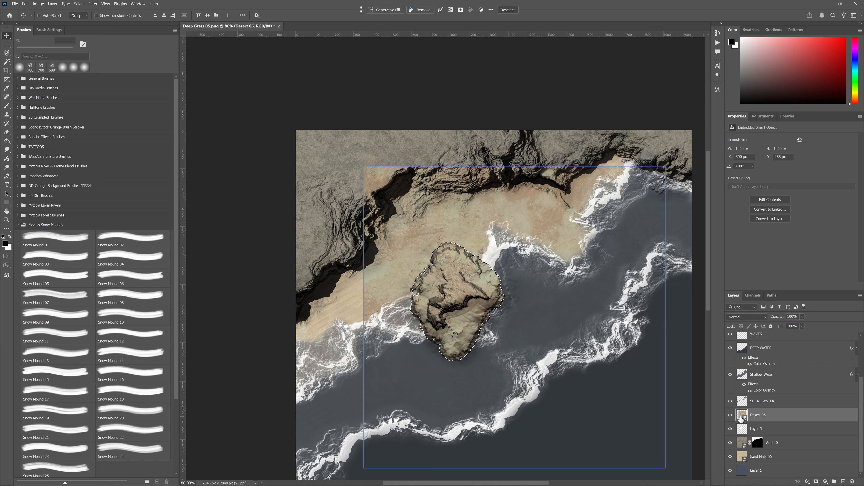
{"action": "left_click", "coordinate": [816, 482]}
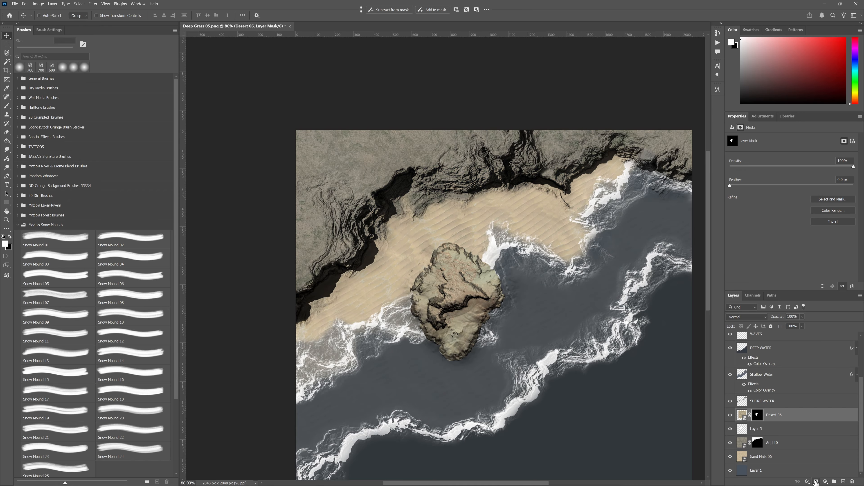
{"action": "left_click", "coordinate": [730, 415]}
{"action": "left_click", "coordinate": [730, 415]}
- Delete the white mound layer beneath Desert 06, and clear any remaining selection
{"action": "left_click", "coordinate": [752, 429]}
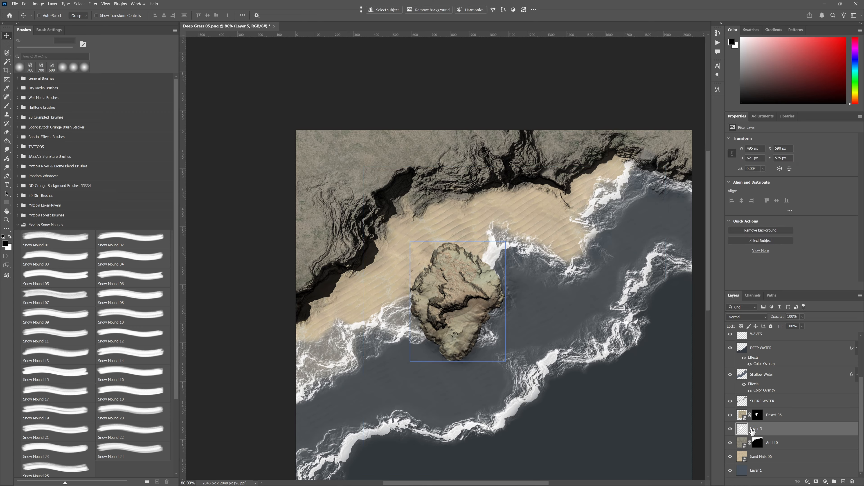
{"action": "key", "text": "Delete"}
{"action": "left_click", "coordinate": [757, 429], "text": "ctrl"}
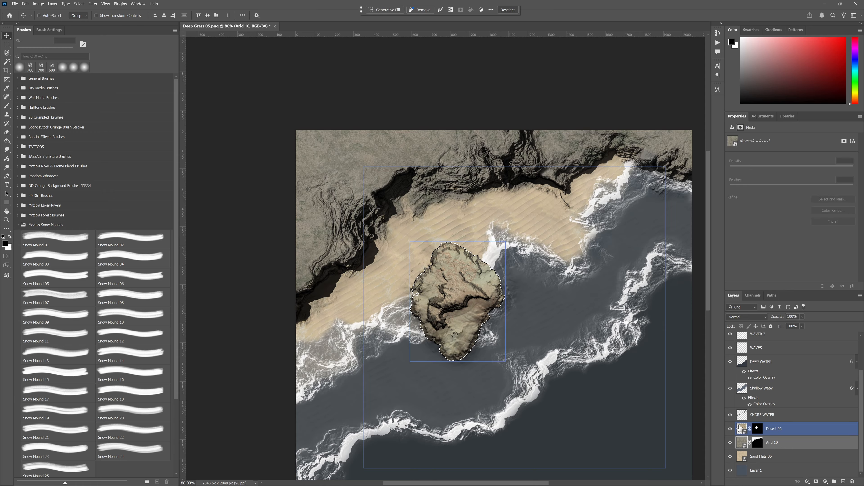
{"action": "key", "text": "ctrl+d"}
{"action": "left_click", "coordinate": [736, 429]}
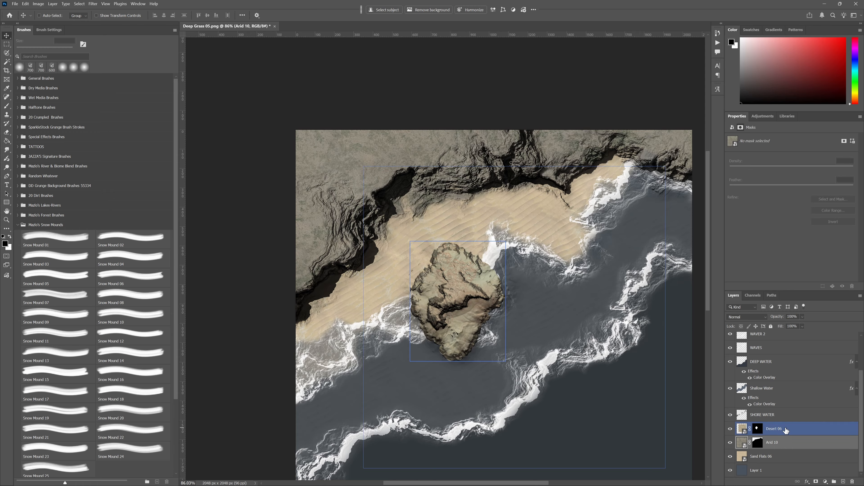
- Add a Hue/Saturation adjustment clipped to Desert 06, with slightly lowered hue, Saturation +45 and Lightness +14
{"action": "left_click", "coordinate": [825, 481]}
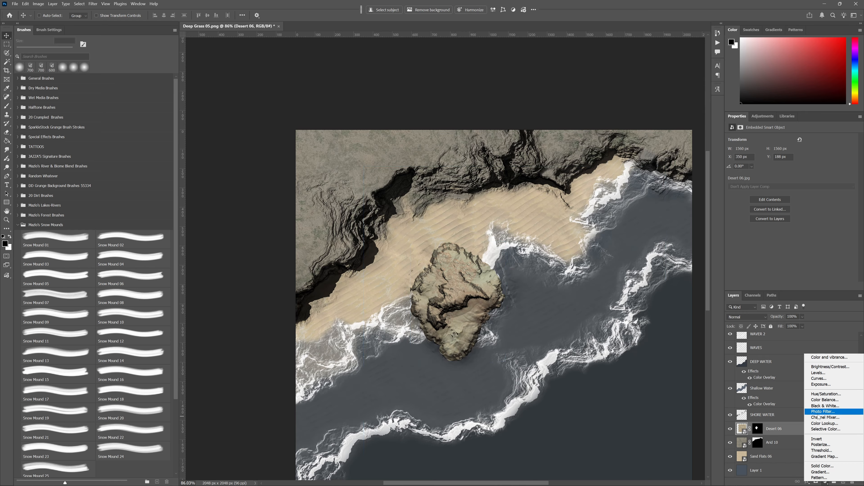
{"action": "left_click", "coordinate": [825, 393]}
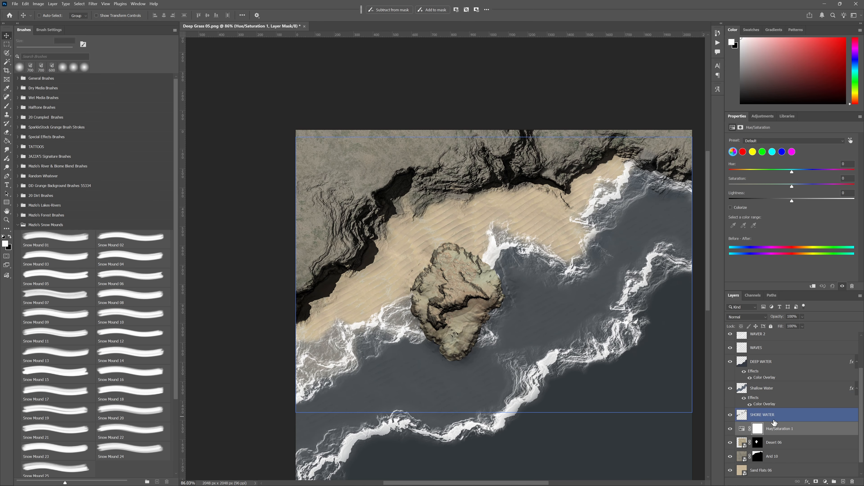
{"action": "left_click", "coordinate": [740, 435], "text": "alt"}
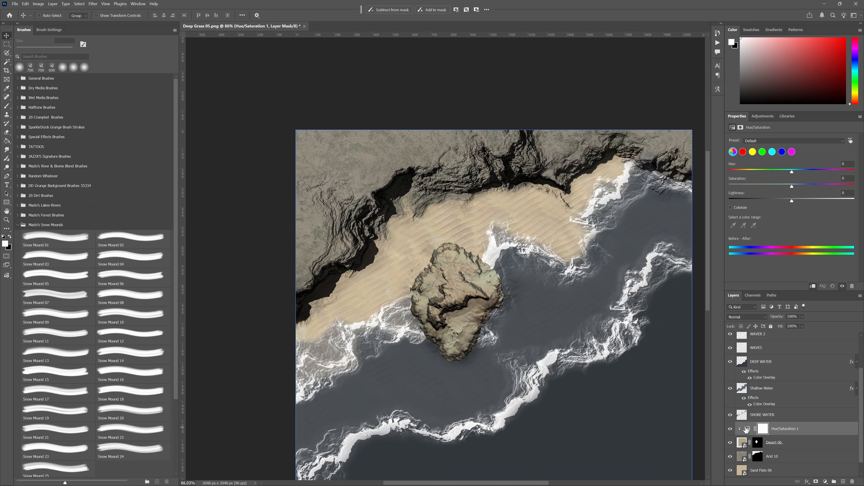
{"action": "left_click", "coordinate": [742, 445]}
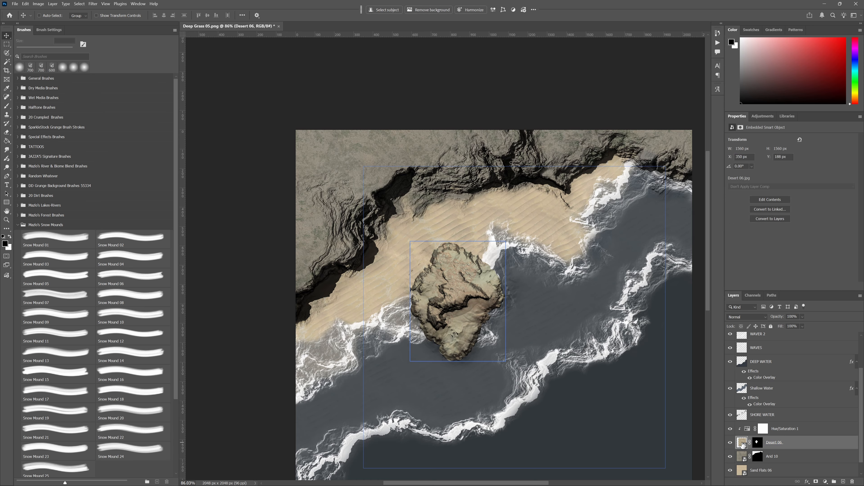
{"action": "left_click", "coordinate": [763, 429]}
{"action": "key", "text": "x"}
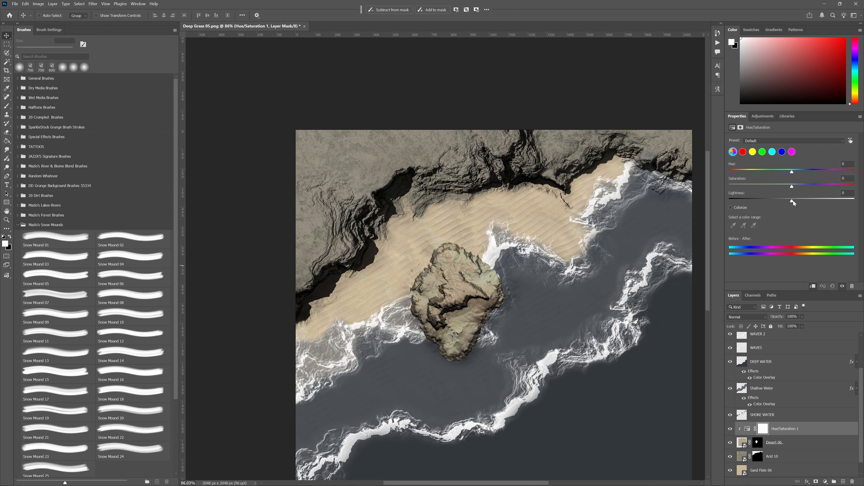
{"action": "left_click_drag", "start_coordinate": [792, 186], "coordinate": [816, 187]}
{"action": "left_click_drag", "start_coordinate": [794, 200], "coordinate": [790, 173]}
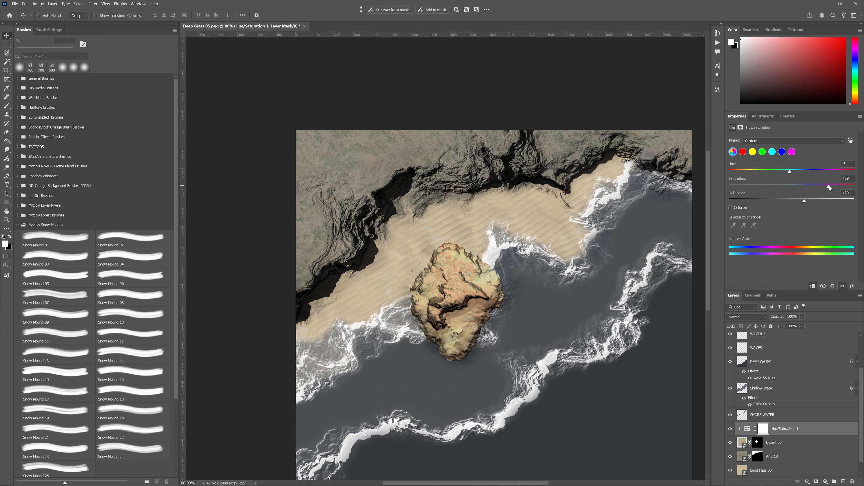
{"action": "left_click_drag", "start_coordinate": [829, 186], "coordinate": [798, 201]}
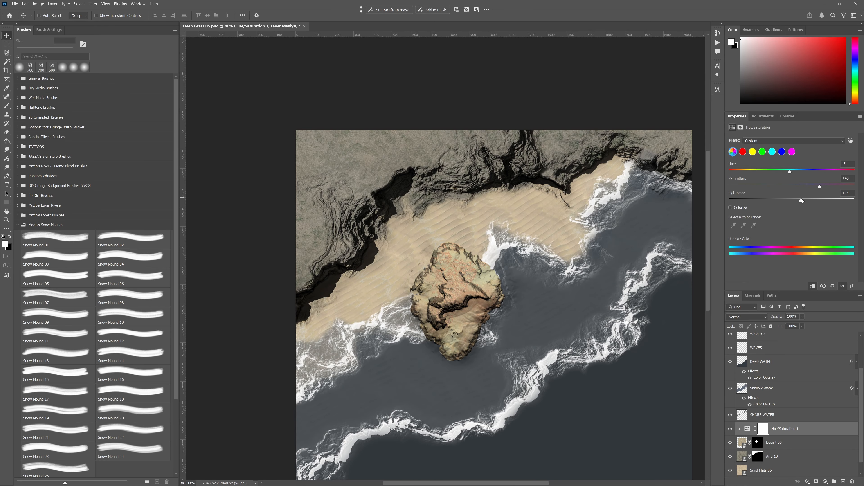
- Place the Sandstone 05 texture at 100% scale above the Hue/Saturation adjustment, positioned to cover the whole mound
{"action": "key", "text": "ctrl+plus"}
{"action": "left_click_drag", "start_coordinate": [490, 327], "coordinate": [462, 289]}
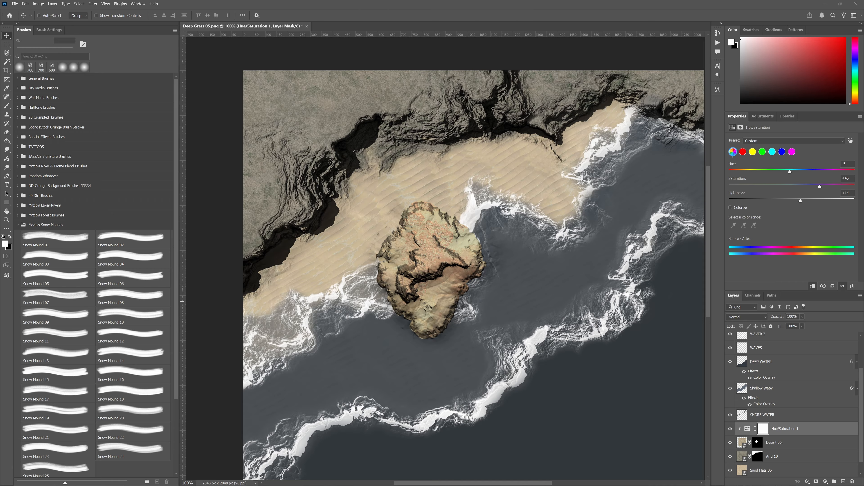
{"action": "left_click_drag", "start_coordinate": [432, 10], "coordinate": [451, 305]}
{"action": "left_click_drag", "start_coordinate": [478, 285], "coordinate": [465, 325]}
{"action": "left_click_drag", "start_coordinate": [498, 275], "coordinate": [486, 292]}
{"action": "mouse_move", "coordinate": [493, 292]}
{"action": "left_mouse_down"}
{"action": "mouse_move", "coordinate": [499, 279]}
{"action": "mouse_move", "coordinate": [497, 292]}
{"action": "mouse_move", "coordinate": [491, 288]}
{"action": "left_mouse_up"}
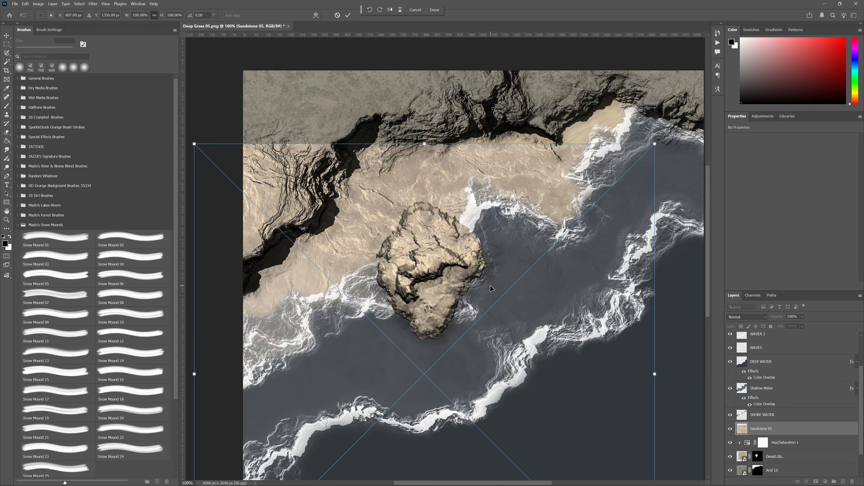
- Load the Desert 06 mask as a selection and use it to mask the Sandstone 05 texture to the mound
{"action": "left_click", "coordinate": [742, 460]}
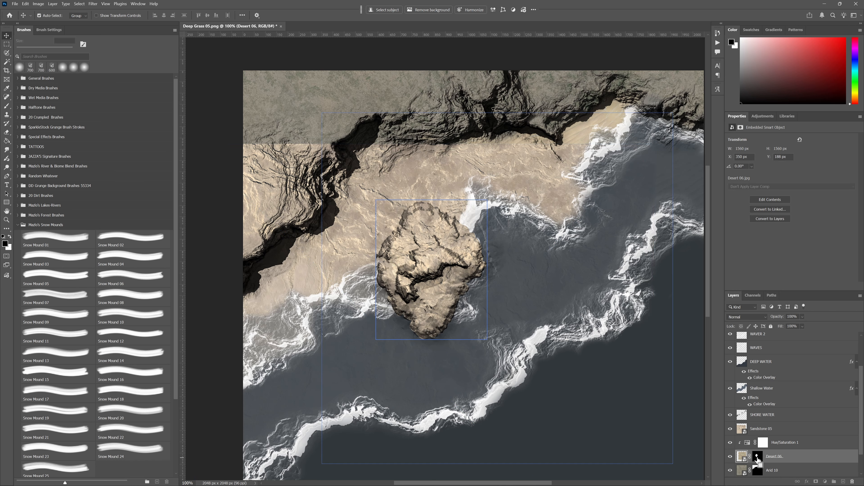
{"action": "left_click", "coordinate": [757, 457], "text": "ctrl"}
{"action": "left_click", "coordinate": [815, 481]}
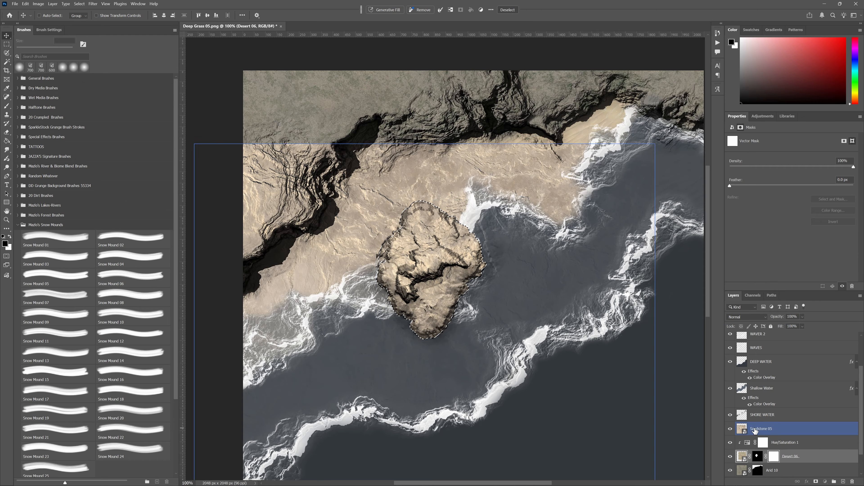
{"action": "left_click", "coordinate": [756, 431]}
{"action": "left_click", "coordinate": [816, 482]}
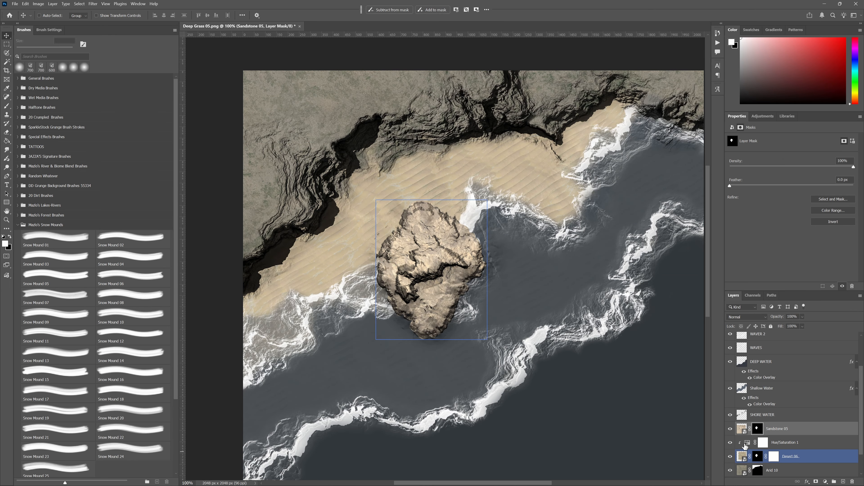
- Delete the Desert 06 layer together with its clipped Hue/Saturation adjustment
{"action": "left_click", "coordinate": [747, 446]}
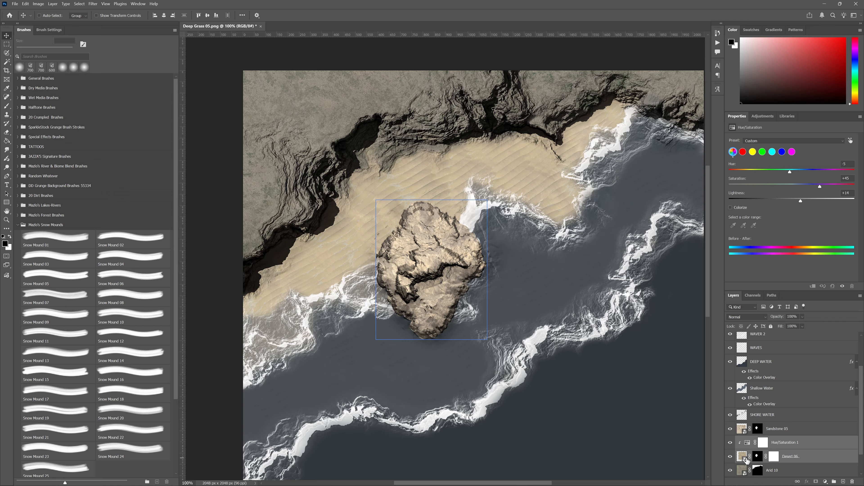
{"action": "key", "text": "Delete"}
{"action": "left_click", "coordinate": [730, 432]}
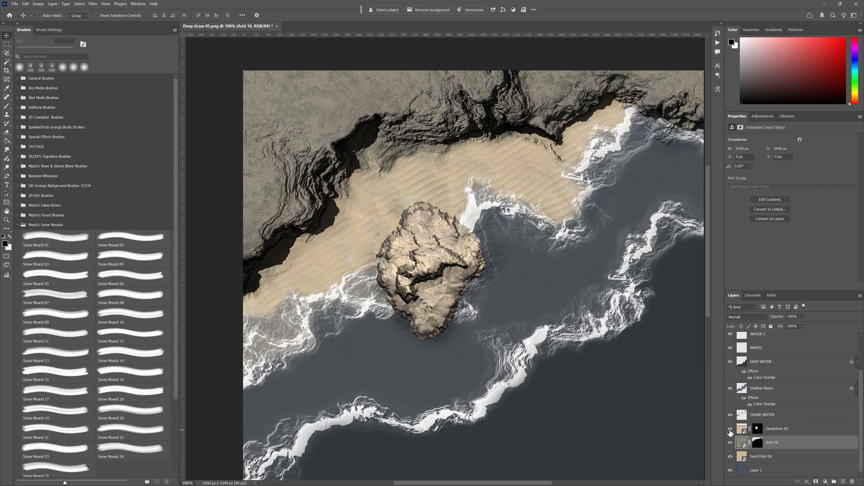
{"action": "left_click", "coordinate": [730, 432]}
{"action": "left_click", "coordinate": [730, 432]}
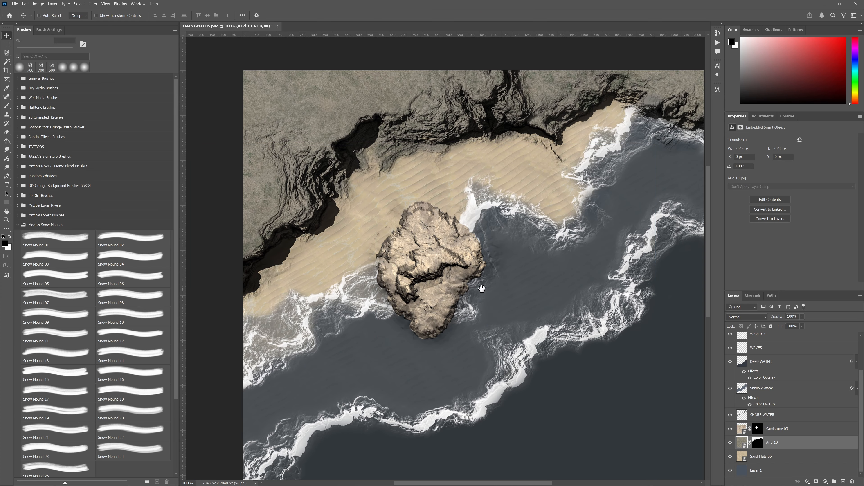
- Add a Hue/Saturation adjustment clipped to Sandstone 05, with Saturation +30 and Lightness -3
{"action": "left_click_drag", "start_coordinate": [592, 316], "coordinate": [597, 344]}
{"action": "left_click", "coordinate": [772, 429]}
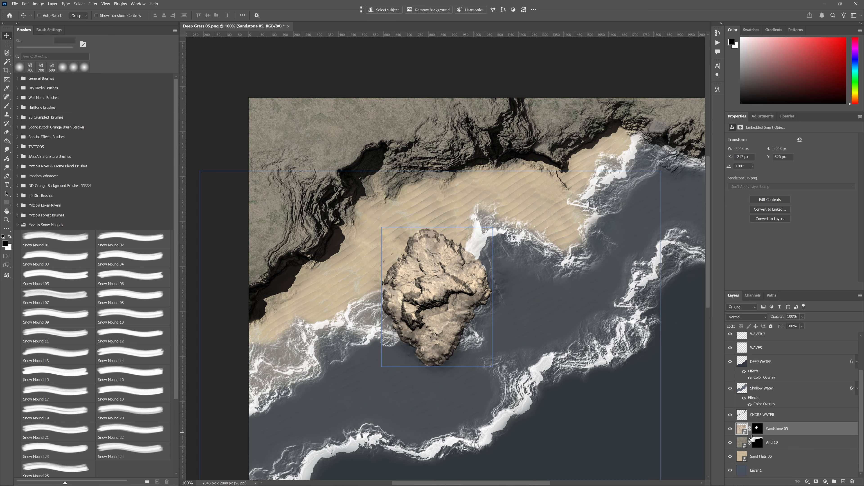
{"action": "left_click", "coordinate": [825, 481]}
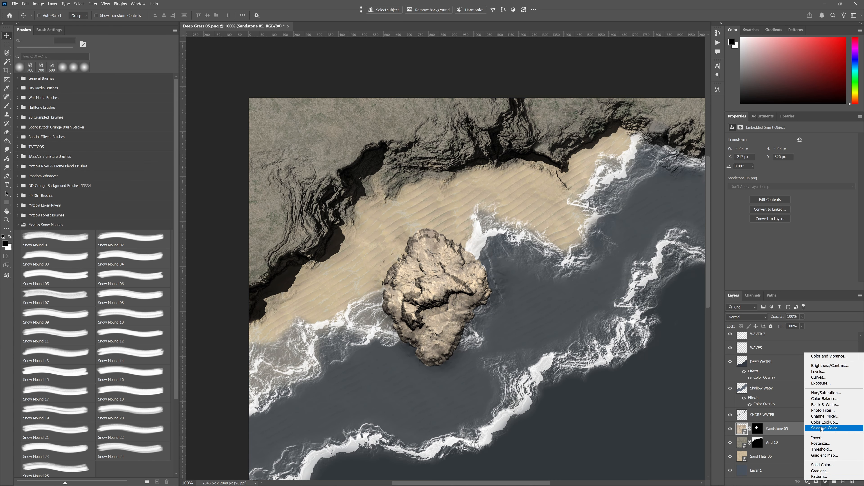
{"action": "left_click", "coordinate": [826, 393]}
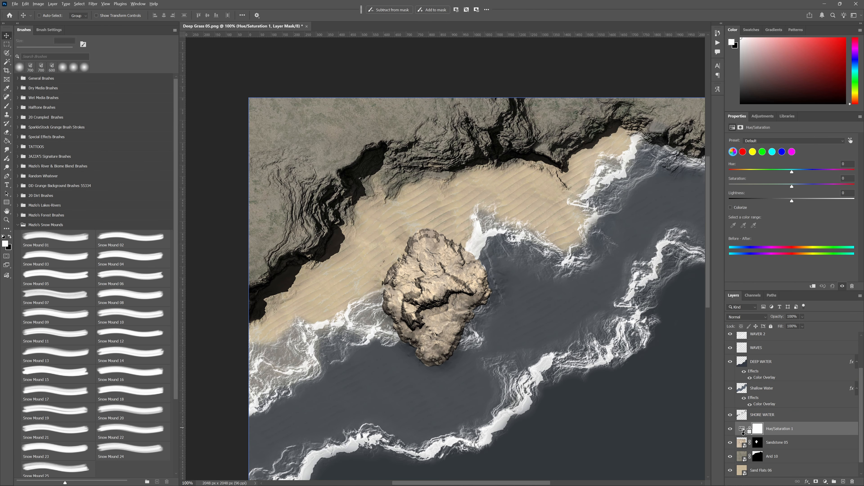
{"action": "left_click", "coordinate": [743, 435], "text": "alt"}
{"action": "left_click", "coordinate": [742, 443]}
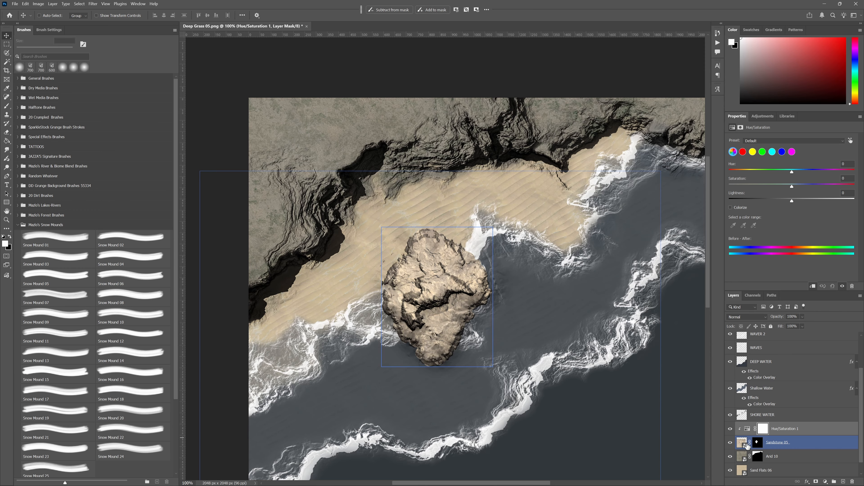
{"action": "left_click", "coordinate": [808, 441], "text": "ctrl"}
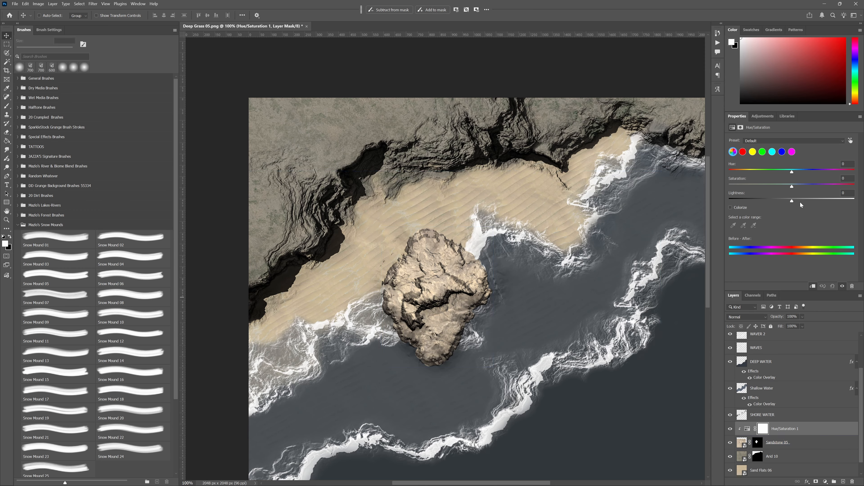
{"action": "mouse_move", "coordinate": [793, 187]}
{"action": "left_mouse_down"}
{"action": "mouse_move", "coordinate": [805, 186]}
{"action": "mouse_move", "coordinate": [799, 200]}
{"action": "mouse_move", "coordinate": [783, 200]}
{"action": "mouse_move", "coordinate": [787, 172]}
{"action": "mouse_move", "coordinate": [810, 186]}
{"action": "mouse_move", "coordinate": [789, 200]}
{"action": "left_mouse_up"}
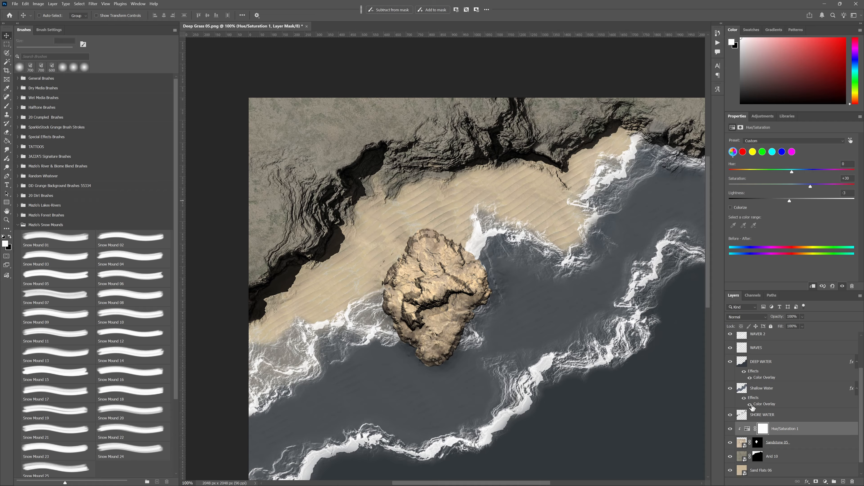
- Compare the mound with and without the Hue/Saturation adjustment, and examine it against the surrounding sand, foam and water
{"action": "left_click", "coordinate": [730, 430]}
{"action": "left_click", "coordinate": [730, 430]}
{"action": "left_click", "coordinate": [730, 430]}
{"action": "left_click", "coordinate": [730, 429]}
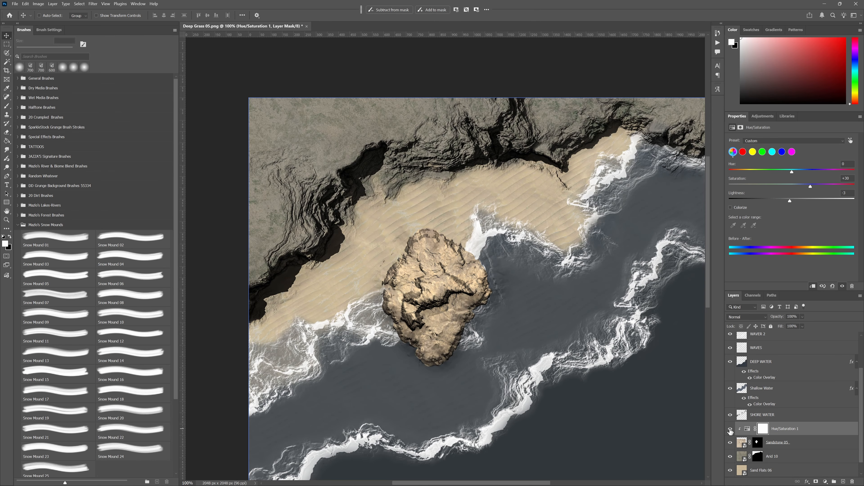
{"action": "key", "text": "ctrl+0"}
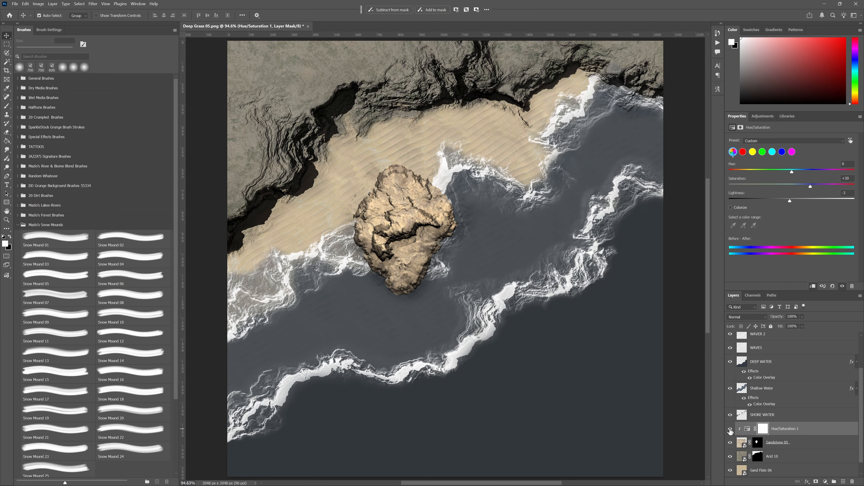
{"action": "key", "text": "ctrl+1"}
{"action": "left_click_drag", "start_coordinate": [439, 279], "coordinate": [421, 332]}
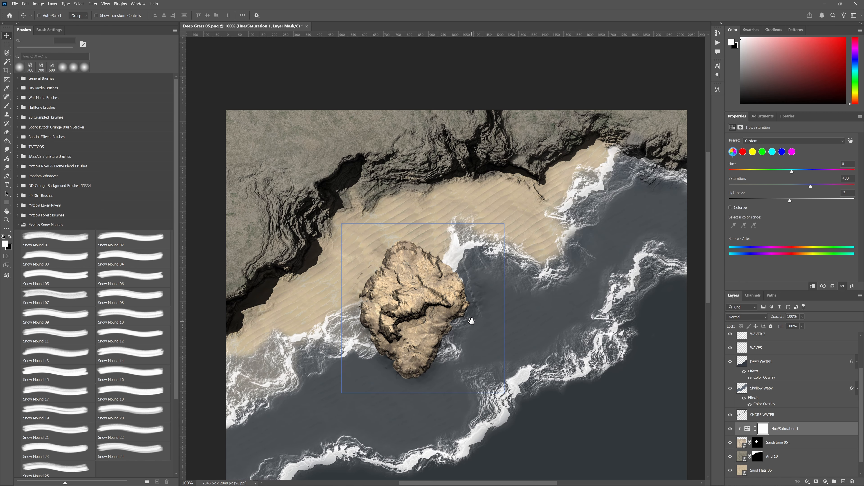
{"action": "left_click", "coordinate": [460, 243], "text": "ctrl"}
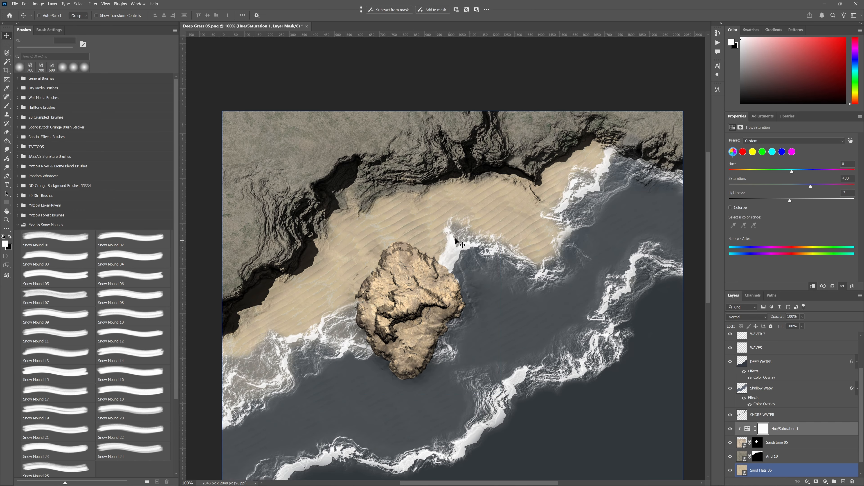
{"action": "left_click", "coordinate": [533, 325], "text": "ctrl"}
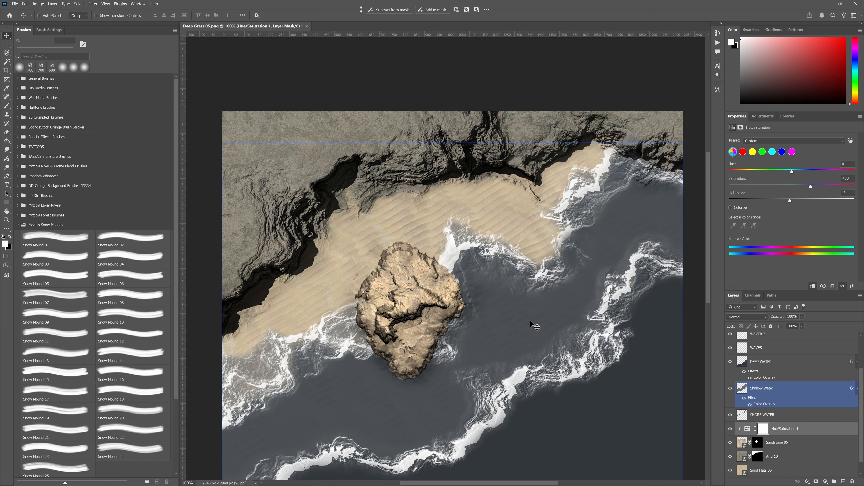
{"action": "key", "text": "ctrl+0"}
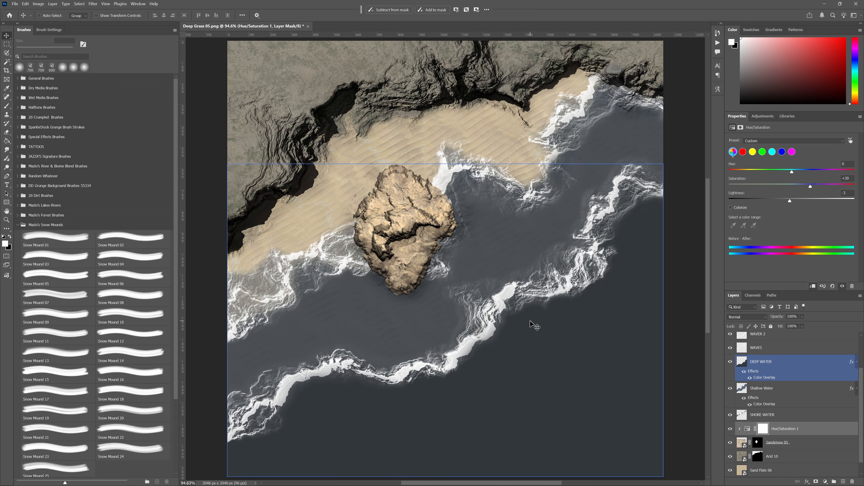
{"action": "left_click", "coordinate": [534, 325], "text": "ctrl"}
{"action": "left_click", "coordinate": [475, 249], "text": "ctrl"}
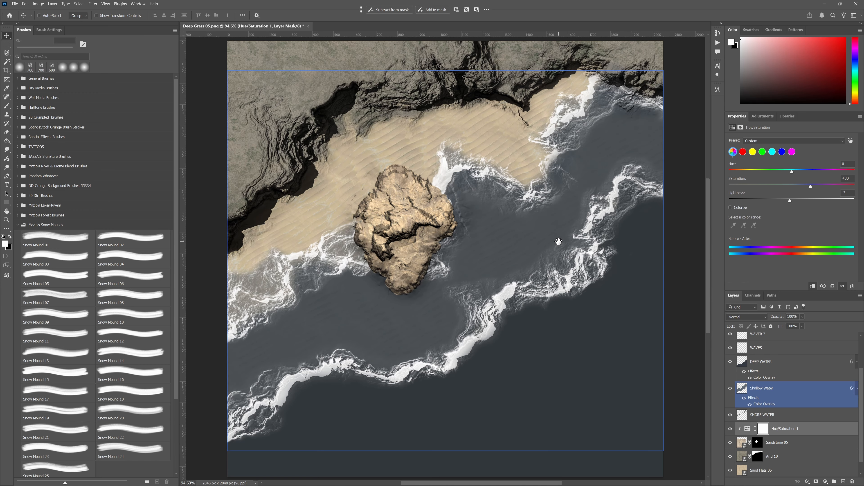
- Add a new empty layer above Layer 4, at the top of the layer stack
{"action": "mouse_move", "coordinate": [553, 237]}
{"action": "left_mouse_down"}
{"action": "mouse_move", "coordinate": [563, 225]}
{"action": "mouse_move", "coordinate": [553, 234]}
{"action": "left_mouse_up"}
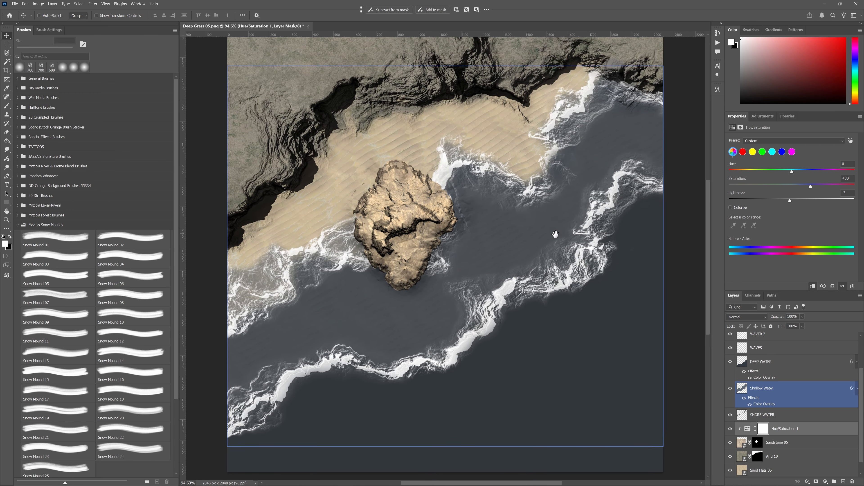
{"action": "left_click", "coordinate": [800, 335]}
{"action": "scroll", "coordinate": [817, 404], "scroll_direction": "up", "scroll_amount": 3}
{"action": "left_click", "coordinate": [786, 339]}
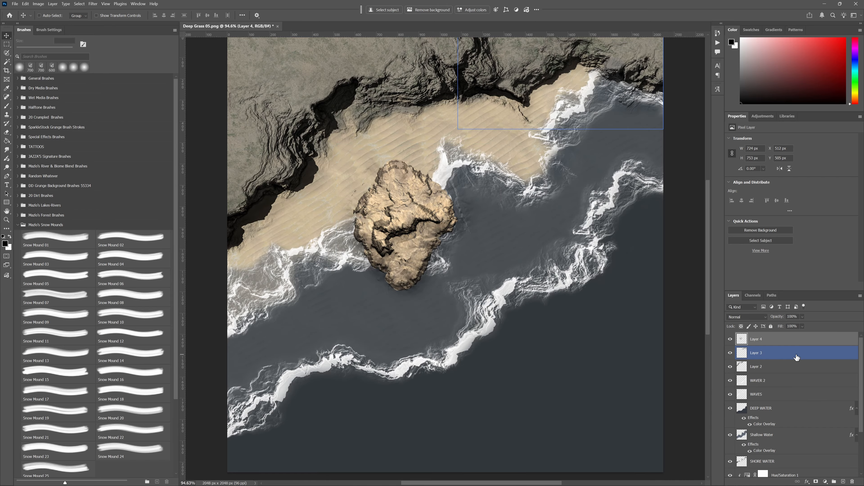
{"action": "left_click", "coordinate": [843, 481]}
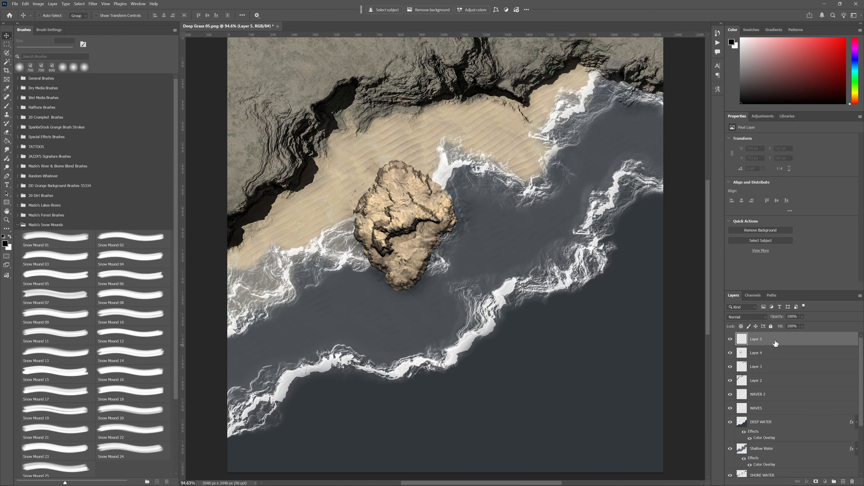
- Choose the Tall Cliff (South) 01 brush from the CG2A - Tall Cliffs set, with white foreground and a 30° tip angle
{"action": "left_click", "coordinate": [22, 239]}
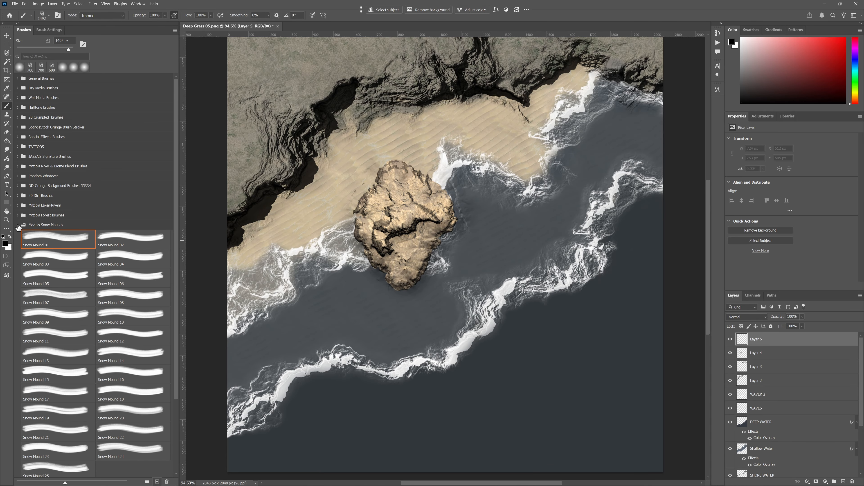
{"action": "left_click", "coordinate": [18, 225]}
{"action": "mouse_move", "coordinate": [432, 187]}
{"action": "left_mouse_down"}
{"action": "mouse_move", "coordinate": [454, 287]}
{"action": "mouse_move", "coordinate": [433, 189]}
{"action": "mouse_move", "coordinate": [416, 196]}
{"action": "left_mouse_up"}
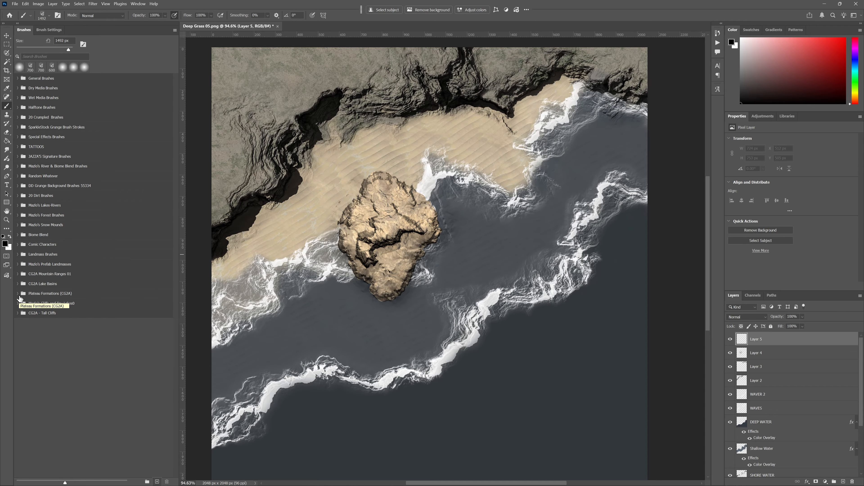
{"action": "left_click", "coordinate": [24, 314]}
{"action": "left_click", "coordinate": [18, 315]}
{"action": "left_click", "coordinate": [57, 328]}
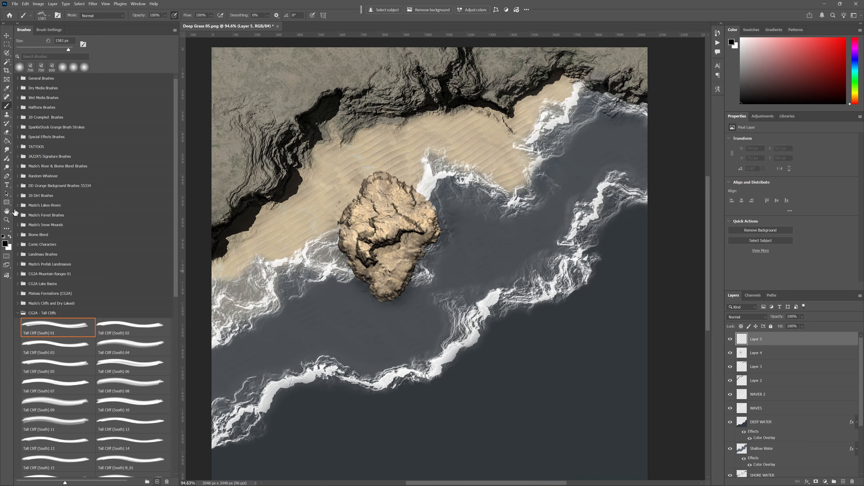
{"action": "key", "text": "x"}
{"action": "key", "text": "shift+Left"}
{"action": "key", "text": "shift+Left"}
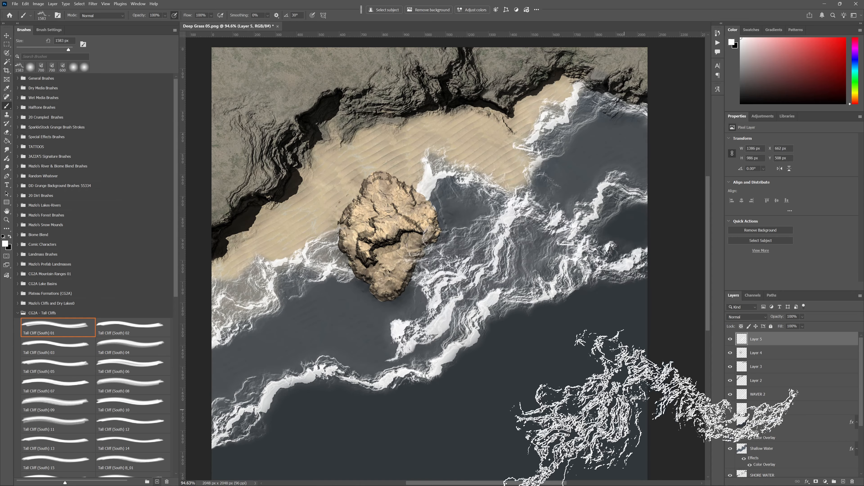
- Try stamping white Tall Cliff (South) 01 foam over the shallow and deep water on the new layer, and undo the stamps
{"action": "left_click", "coordinate": [331, 354]}
{"action": "key", "text": "ctrl+z"}
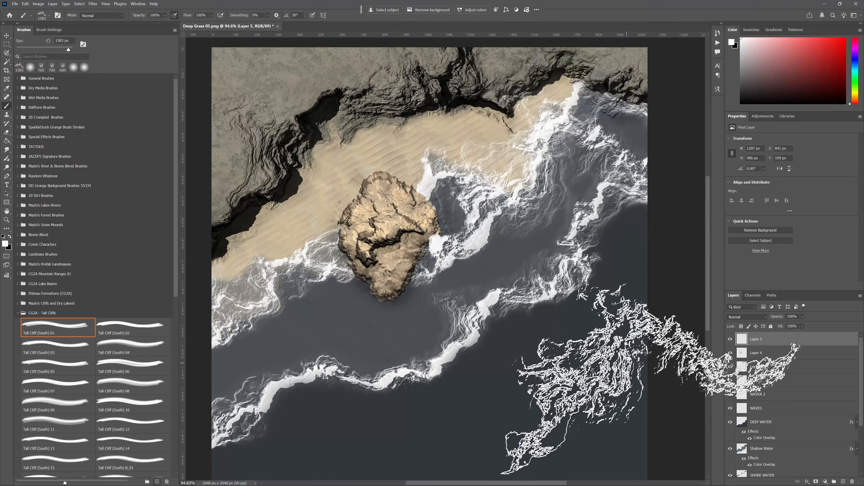
{"action": "left_click_drag", "start_coordinate": [514, 401], "coordinate": [368, 262]}
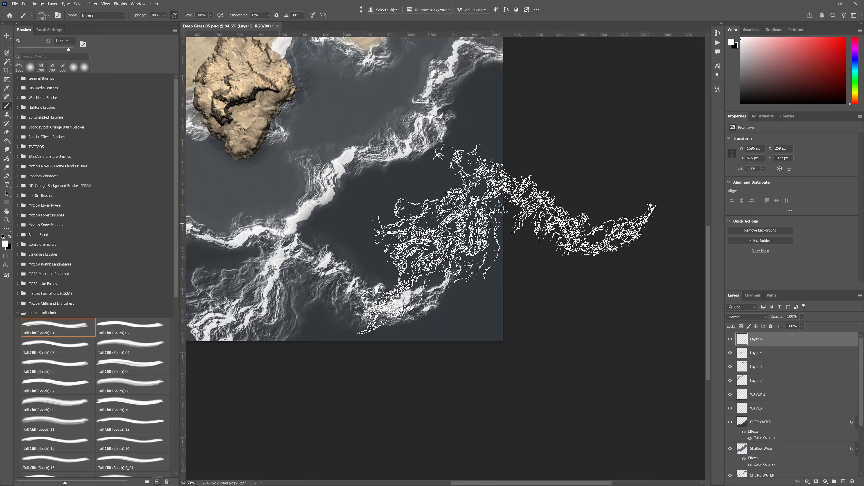
{"action": "left_click", "coordinate": [509, 235]}
{"action": "left_click_drag", "start_coordinate": [293, 326], "coordinate": [518, 367]}
{"action": "key", "text": "ctrl+z"}
{"action": "key", "text": "ctrl+z"}
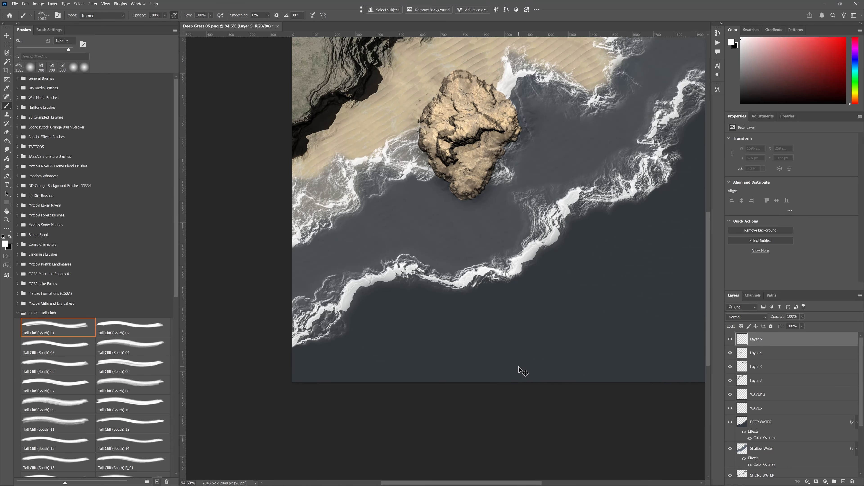
- Fit the whole map in view and make Layer 4 the active layer
{"action": "left_click_drag", "start_coordinate": [510, 219], "coordinate": [454, 316]}
{"action": "key", "text": "ctrl+0"}
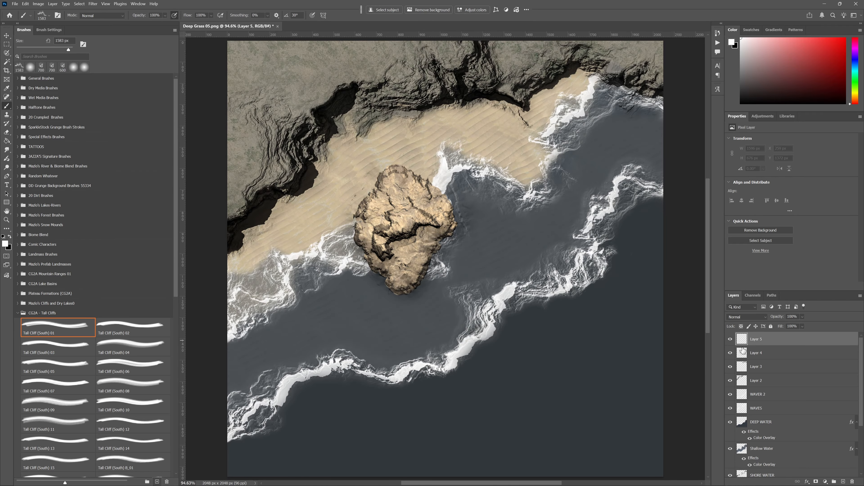
{"action": "left_click", "coordinate": [779, 351]}
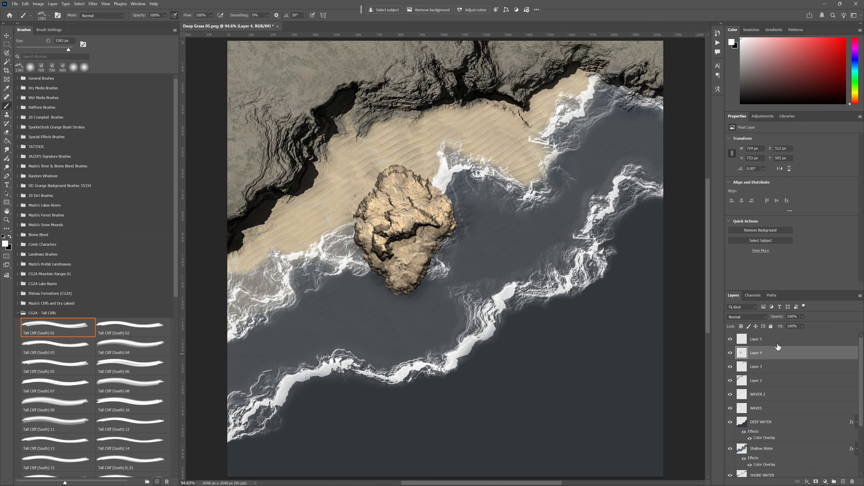